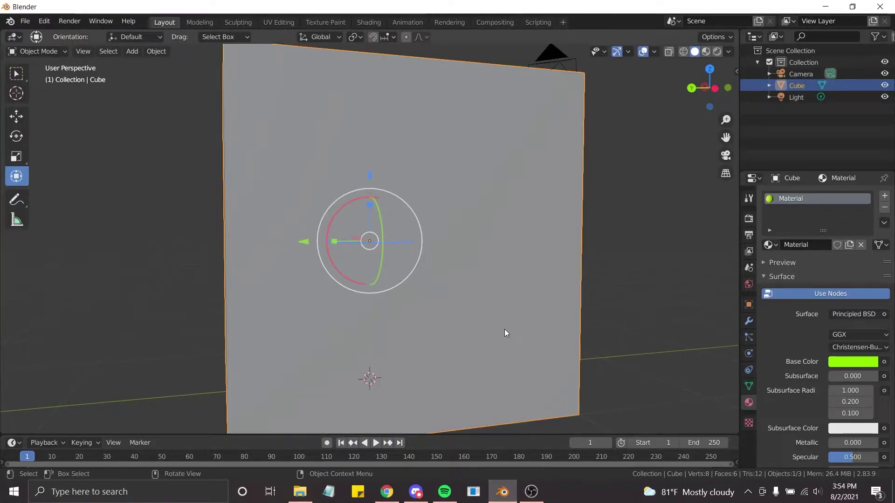
Examine the cube from all sides in solid shading
key(comma)
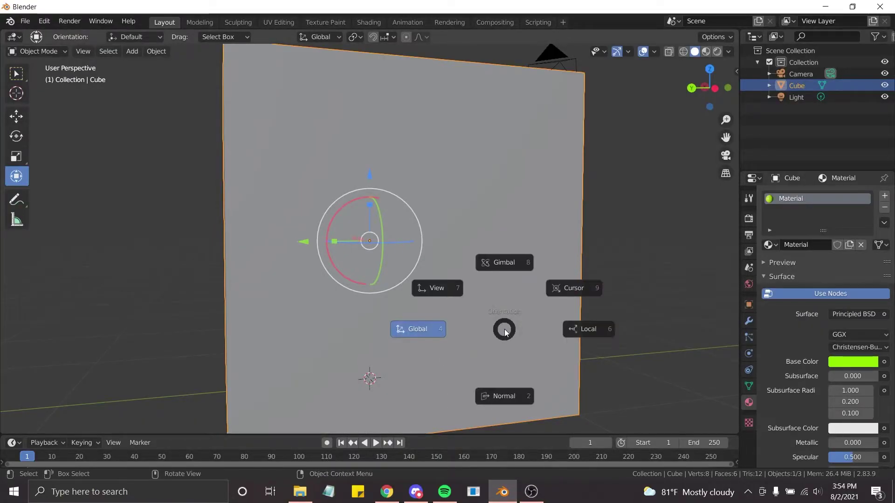
key(Escape)
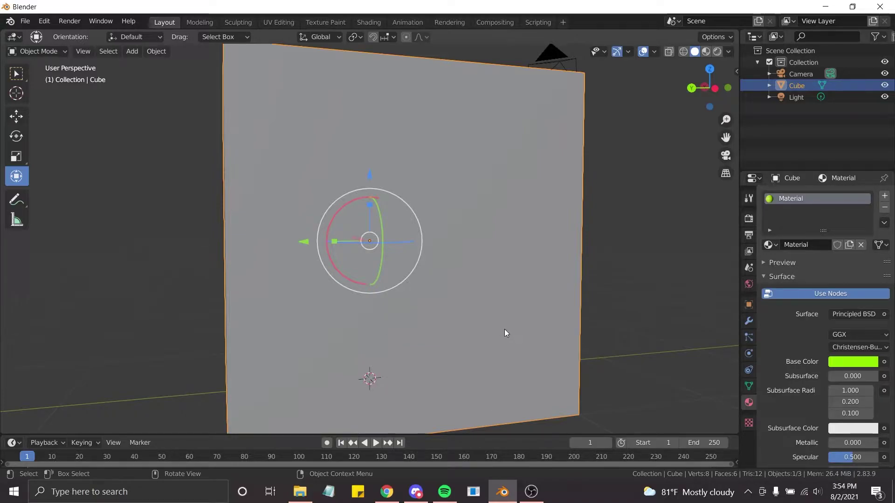
key(KP_4)
key(KP_4)
key(KP_4)
key(KP_4)
key(KP_4)
key(KP_4)
key(KP_4)
key(KP_4)
key(KP_4)
key(KP_4)
key(KP_4)
key(KP_4)
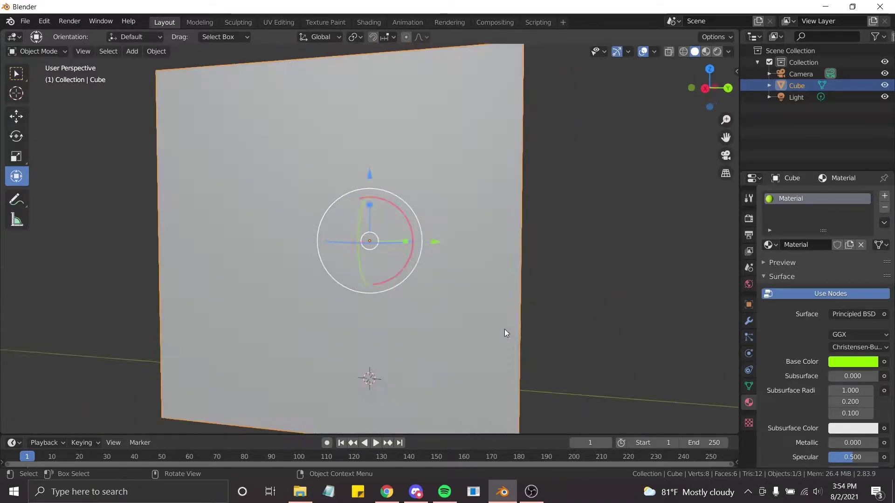
key(KP_6)
key(KP_6)
key(KP_6)
key(KP_6)
key(KP_6)
key(KP_6)
key(KP_6)
key(KP_6)
key(KP_6)
key(KP_6)
key(KP_6)
key(KP_6)
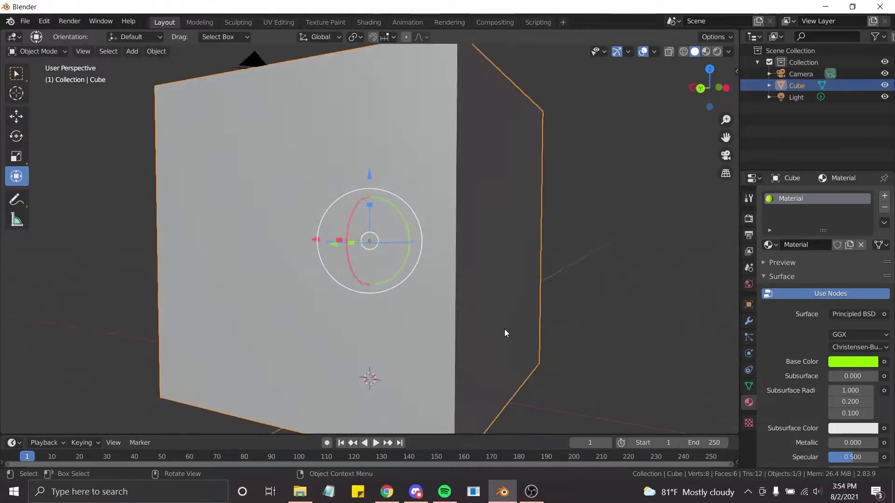
key(KP_6)
key(KP_6)
key(KP_6)
key(KP_6)
key(KP_6)
key(KP_6)
key(KP_6)
key(KP_6)
key(KP_6)
key(KP_6)
key(KP_6)
key(KP_6)
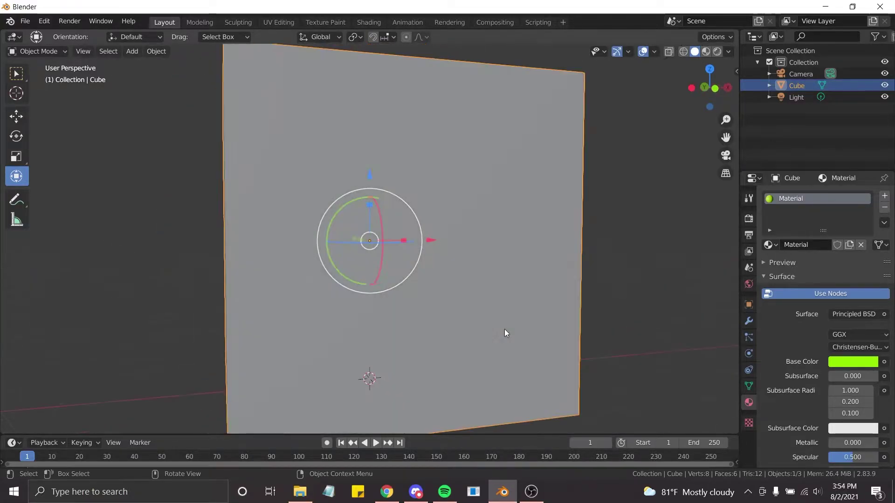
Switch the viewport shading to Material Preview
key(KP_8)
key(KP_8)
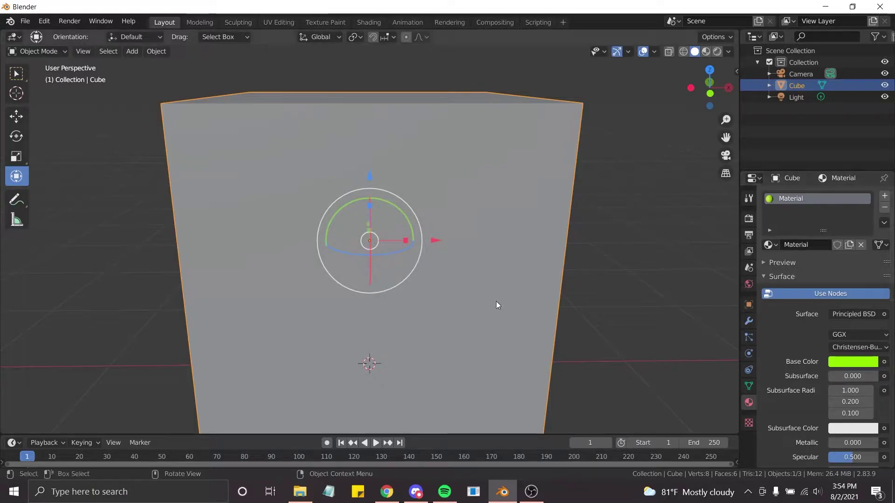
key(z)
key(2)
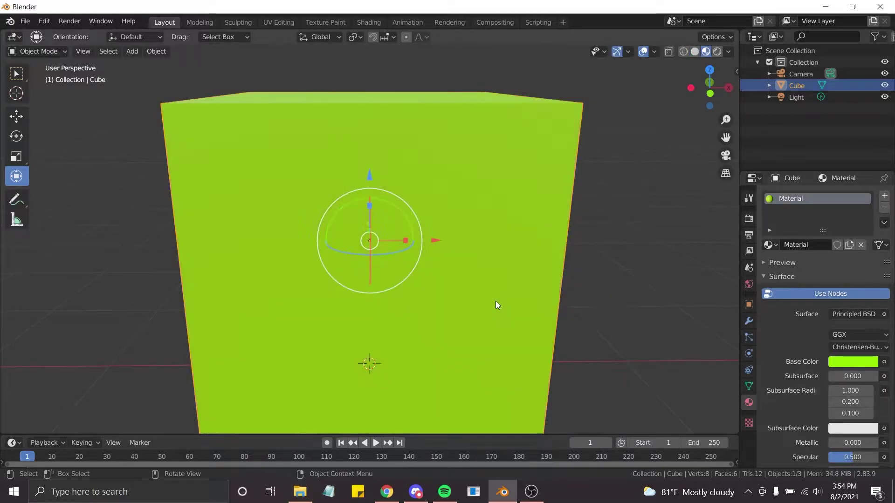
Examine the green cube all around and from above in Material Preview
key(KP_6)
key(KP_4)
key(KP_4)
key(KP_4)
key(KP_4)
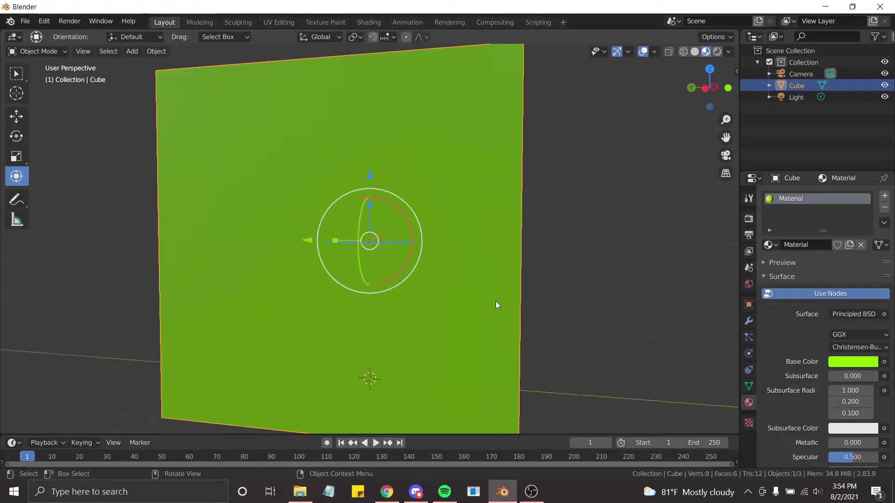
key(KP_4)
key(KP_4)
key(KP_4)
key(KP_4)
key(KP_4)
key(KP_4)
key(KP_4)
key(KP_4)
key(KP_4)
key(KP_4)
key(KP_4)
key(KP_4)
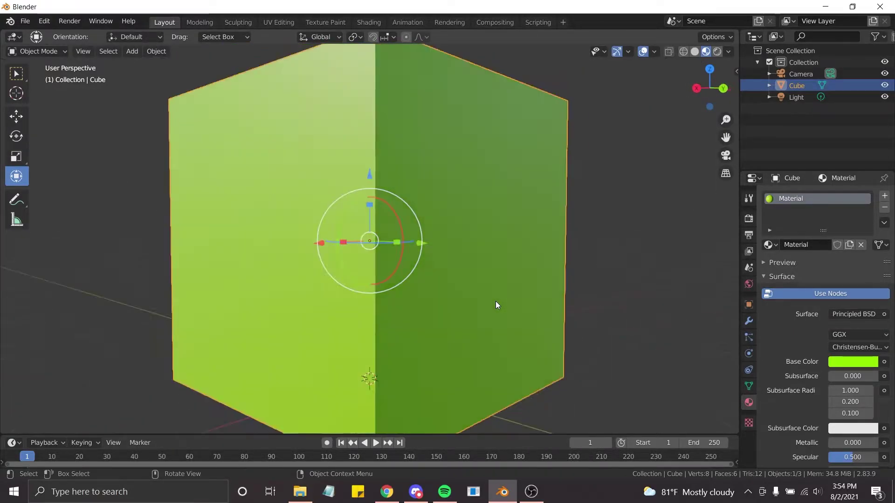
key(KP_6)
key(KP_6)
key(KP_6)
key(KP_8)
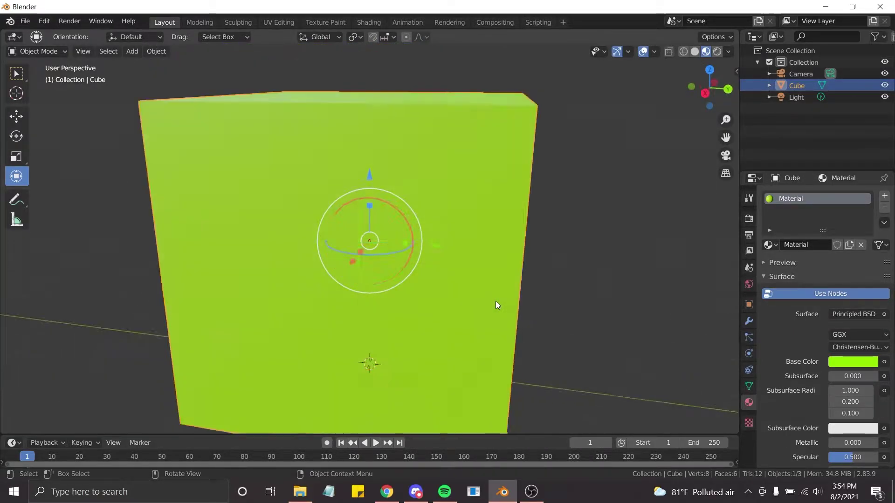
scroll(496, 301, down, 2)
scroll(496, 301, down, 1)
key(ctrl+KP_2)
key(ctrl+KP_2)
key(ctrl+KP_2)
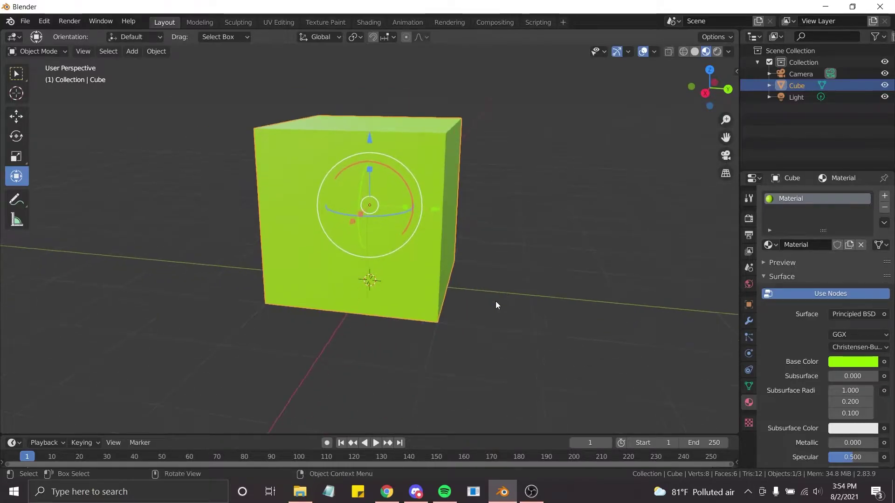
scroll(496, 301, up, 2)
key(KP_4)
key(KP_4)
key(KP_4)
key(KP_4)
key(KP_4)
key(KP_4)
key(KP_4)
key(KP_4)
key(KP_4)
key(KP_4)
key(KP_4)
key(KP_4)
key(KP_4)
key(KP_4)
key(KP_4)
key(KP_4)
key(KP_4)
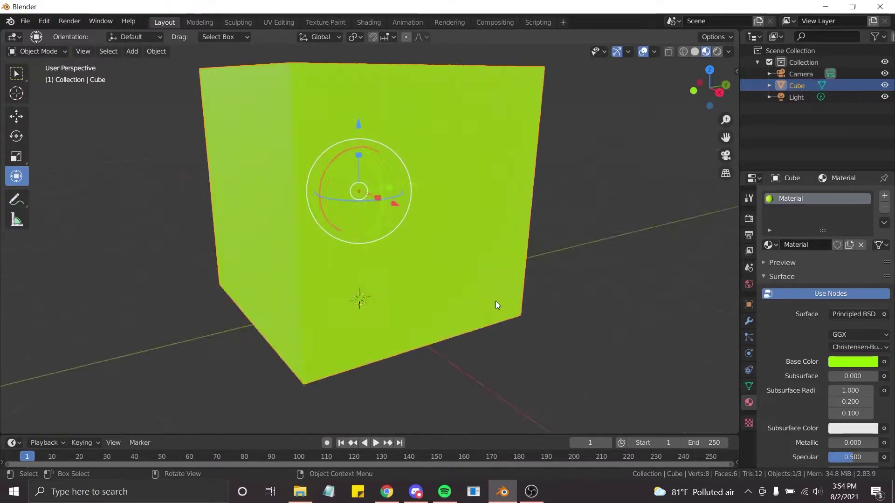
key(KP_4)
key(KP_4)
key(KP_4)
key(KP_4)
key(KP_4)
key(KP_4)
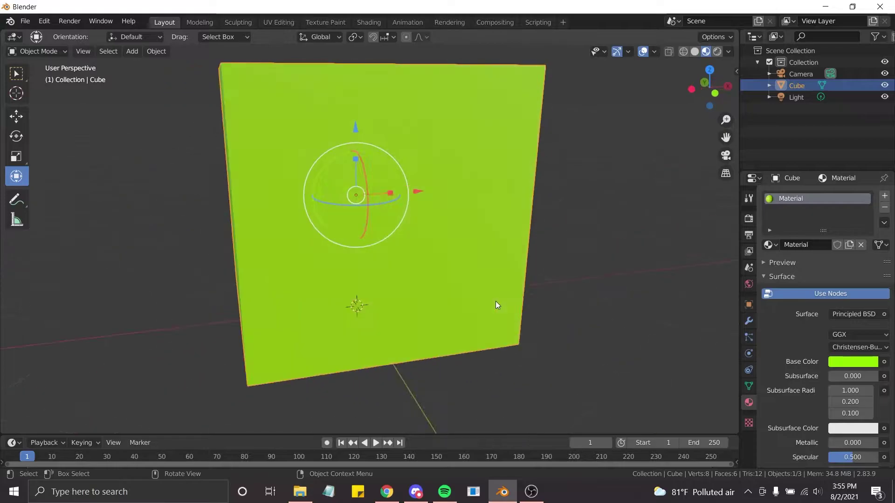
key(KP_6)
key(KP_6)
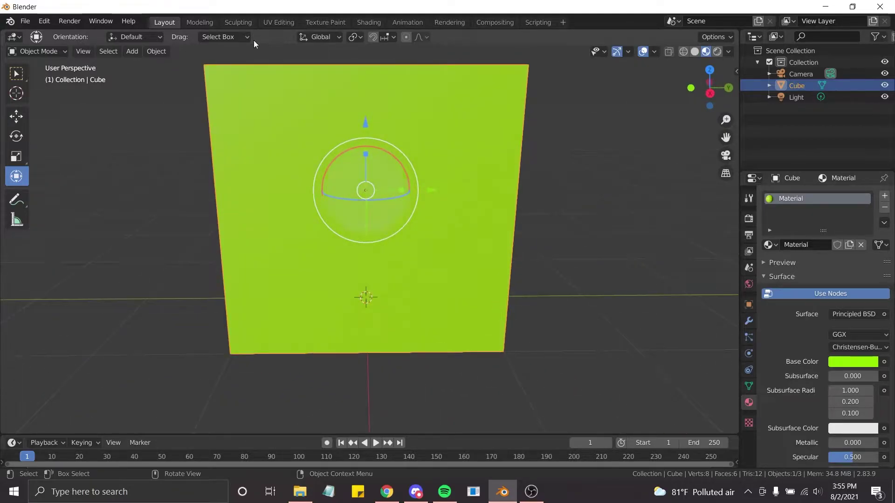
Open the file browser for appending data from another blend file
click(26, 21)
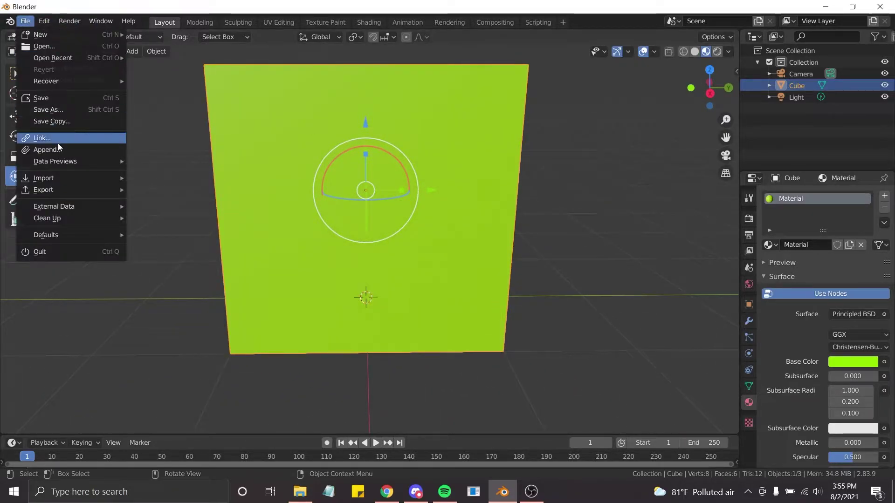
click(47, 149)
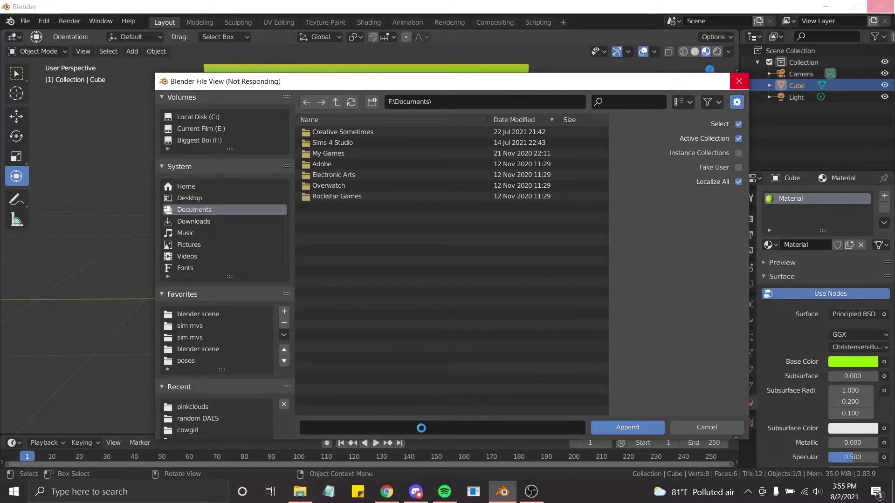
key(Escape)
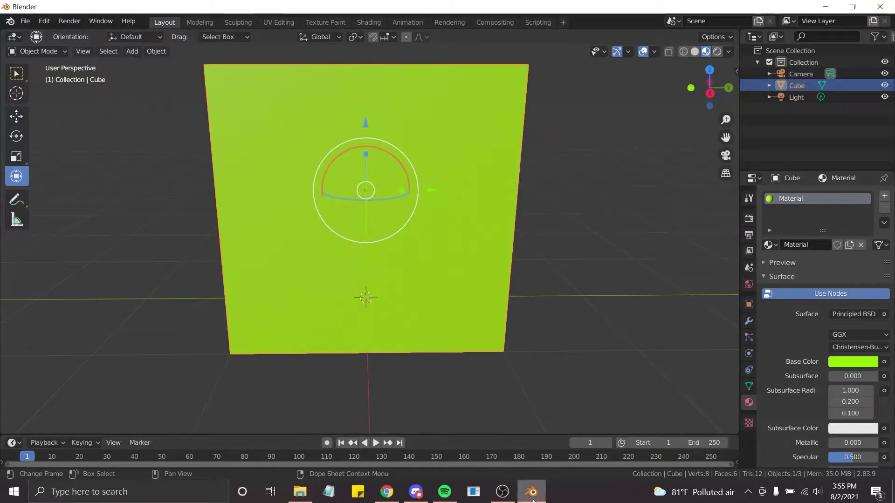
click(532, 495)
click(534, 499)
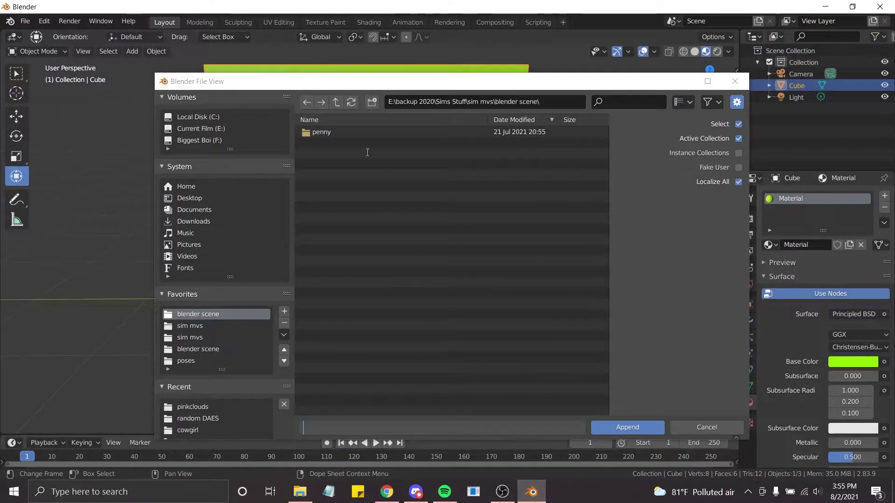
Open win123456.blend from the TEXTURES ALL folder in F:\backup 2020\Sims Stuff\sim mvs\blender scene
click(336, 101)
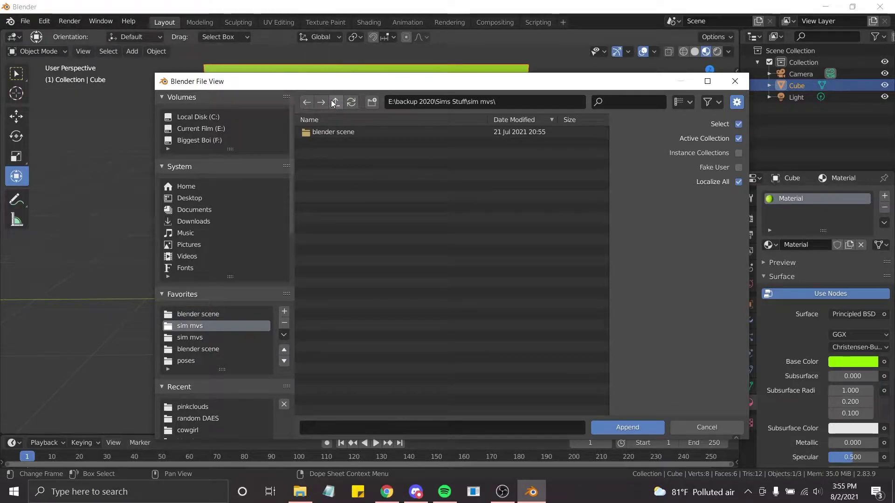
click(335, 102)
click(201, 317)
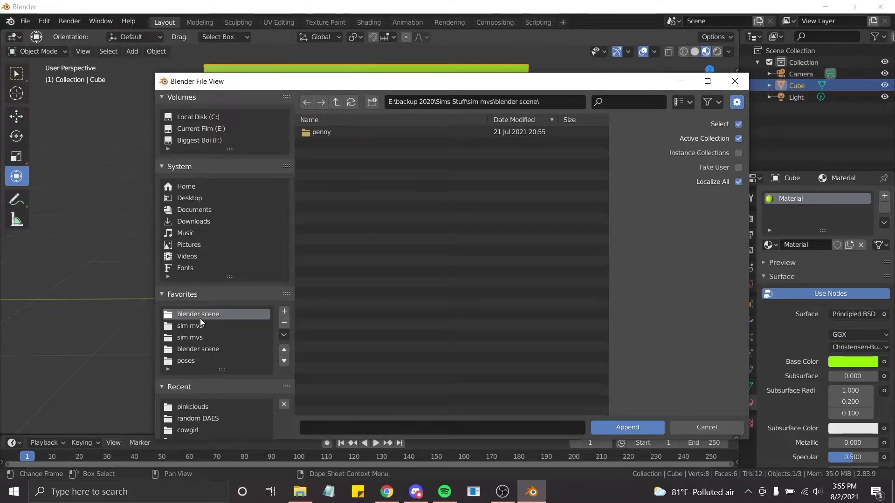
click(209, 352)
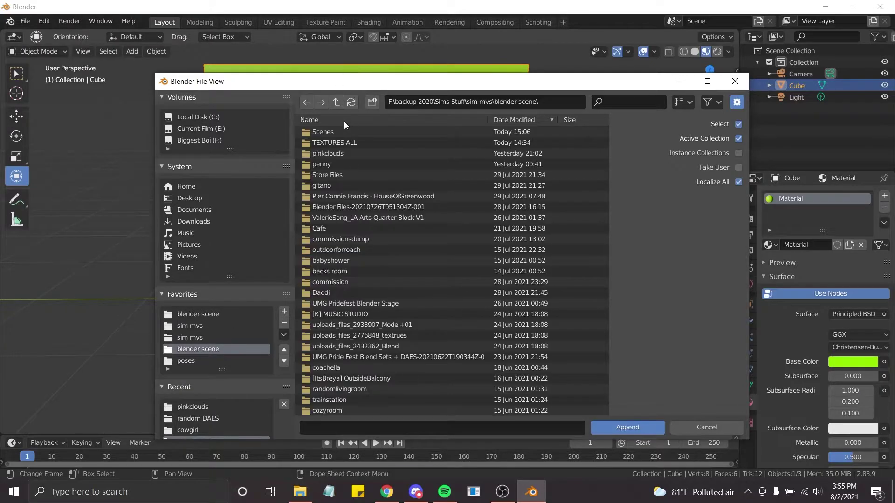
click(324, 140)
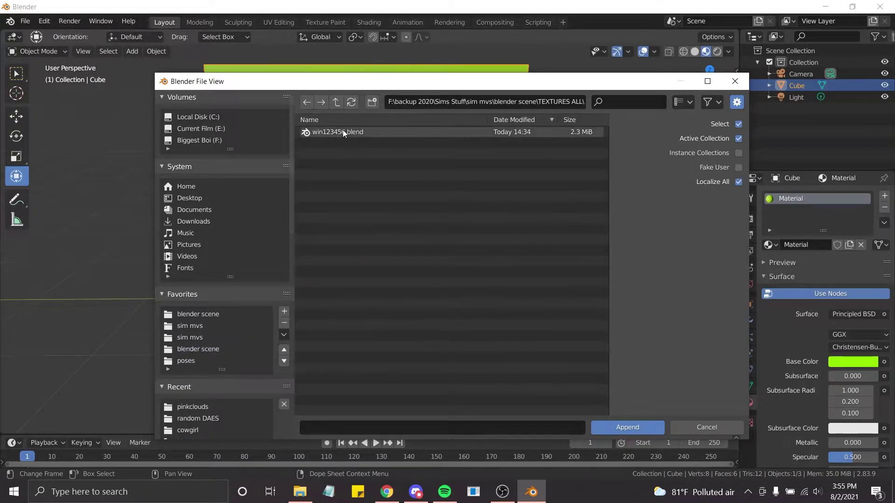
click(343, 132)
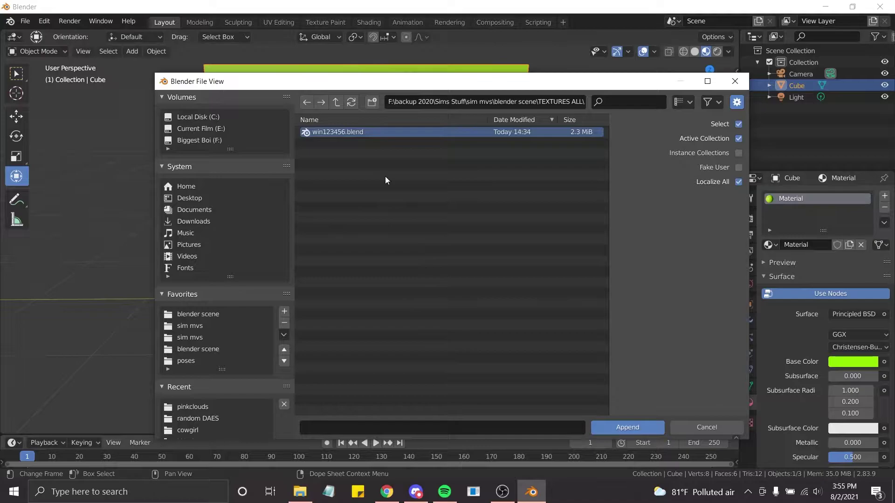
key(Return)
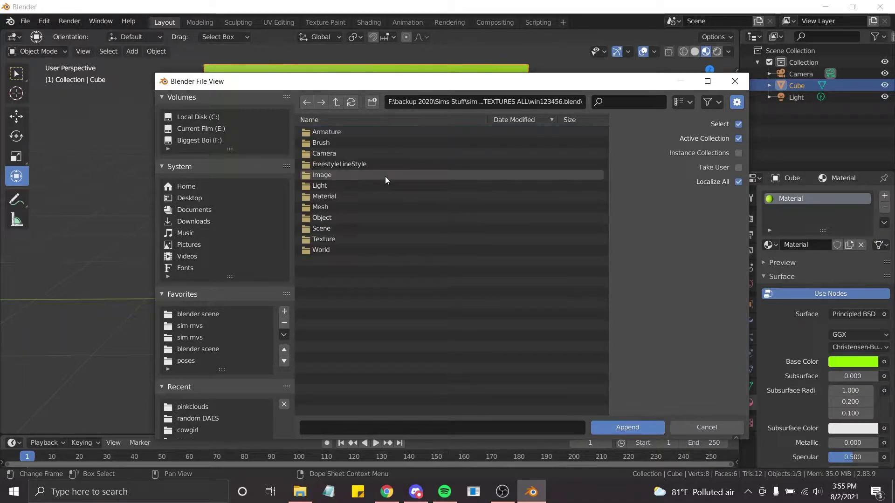
Append all objects from the Object category of win123456.blend to the scene
click(328, 218)
key(Return)
drag(343, 286, 360, 211)
key(Return)
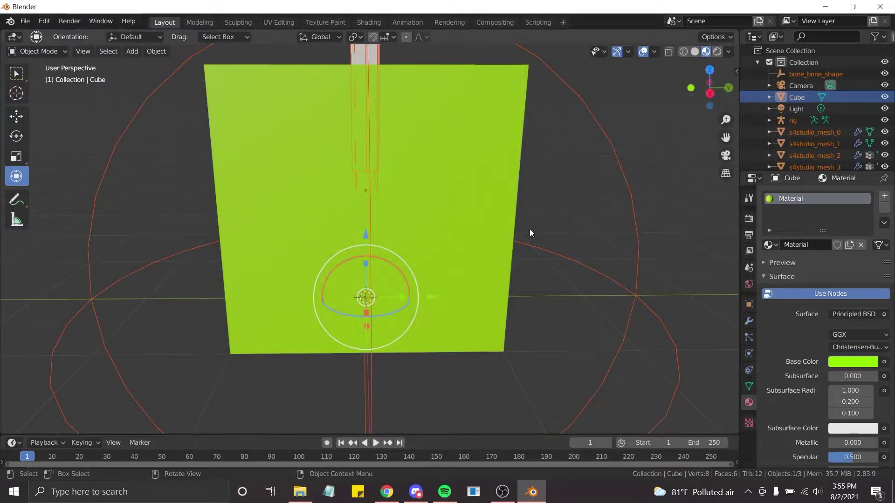
Examine the appended objects around the cube from the front and from angled views
key(KP_4)
key(KP_4)
key(KP_4)
key(KP_4)
key(KP_4)
key(KP_4)
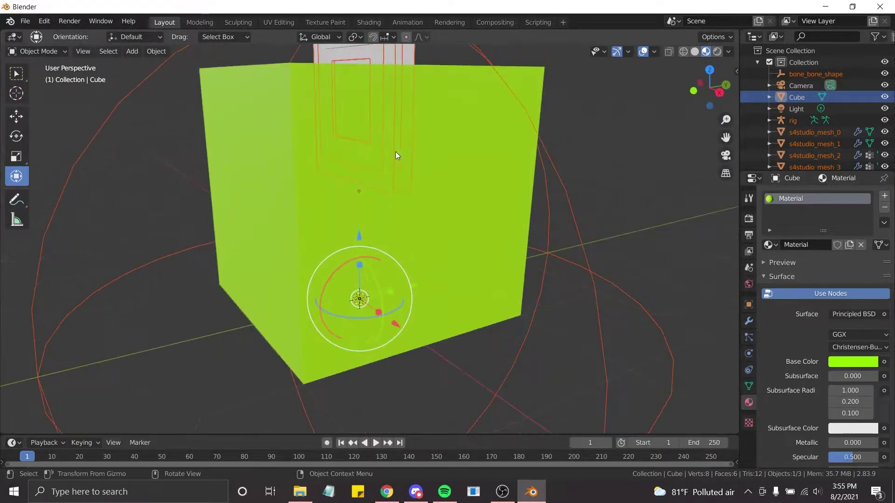
key(KP_6)
key(KP_5)
key(KP_1)
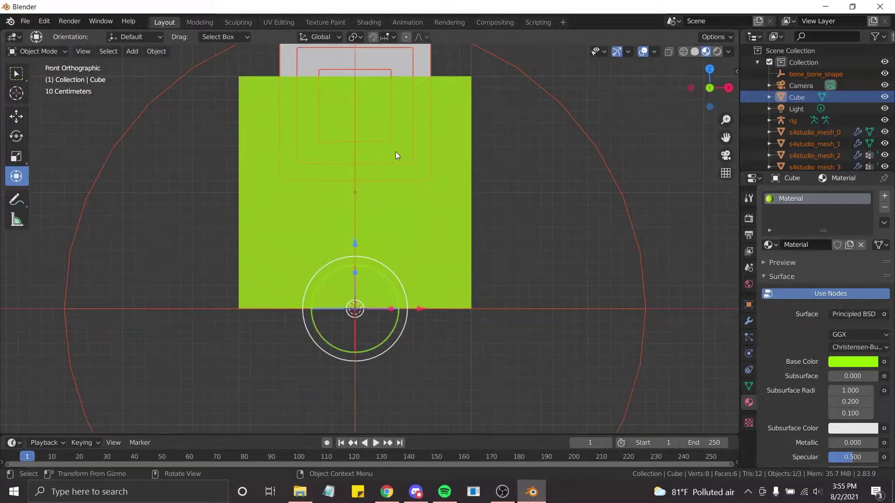
key(KP_6)
middle_drag(395, 152, 395, 152)
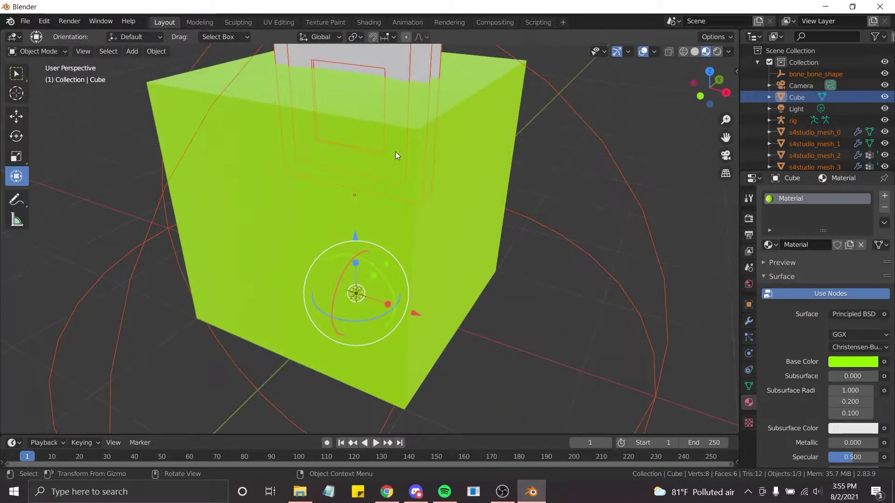
Delete the appended objects bone_bone_shape, rig and s4studio_mesh_0
click(815, 73)
ctrl+click(792, 120)
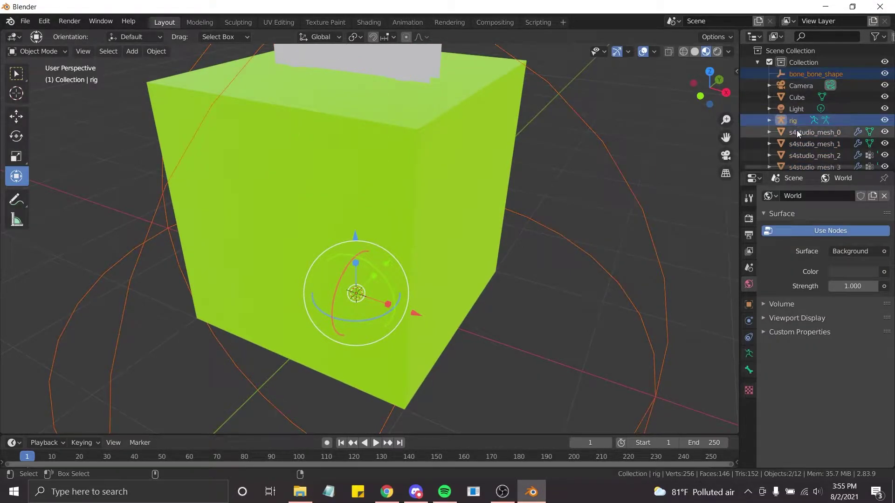
ctrl+click(798, 132)
ctrl+click(793, 144)
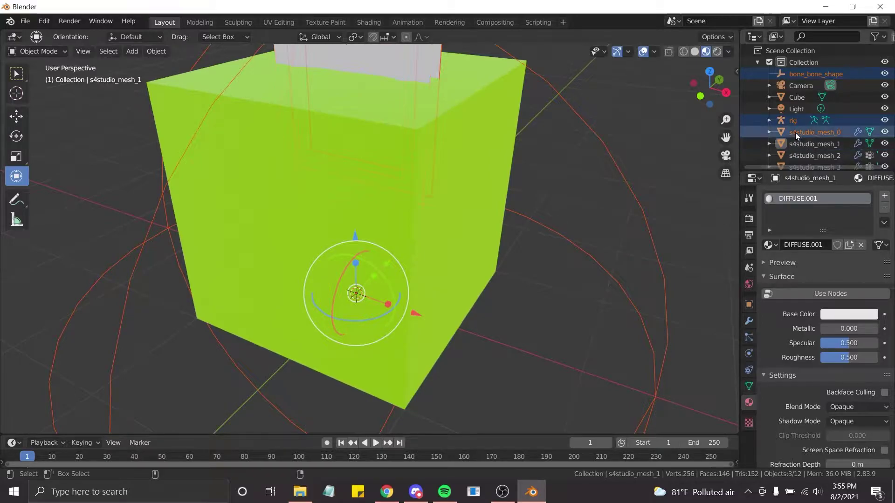
key(Delete)
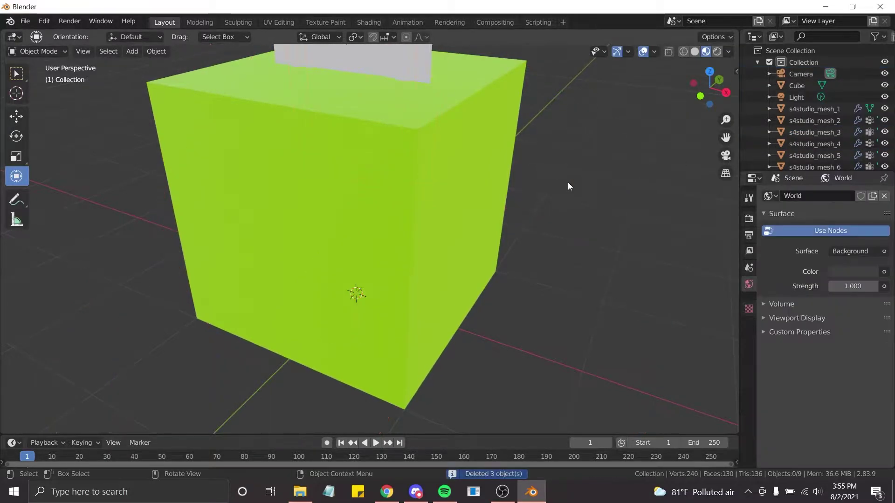
Select s4studio_mesh_1, switch to the Shading workspace and enlarge the scene object list
click(814, 109)
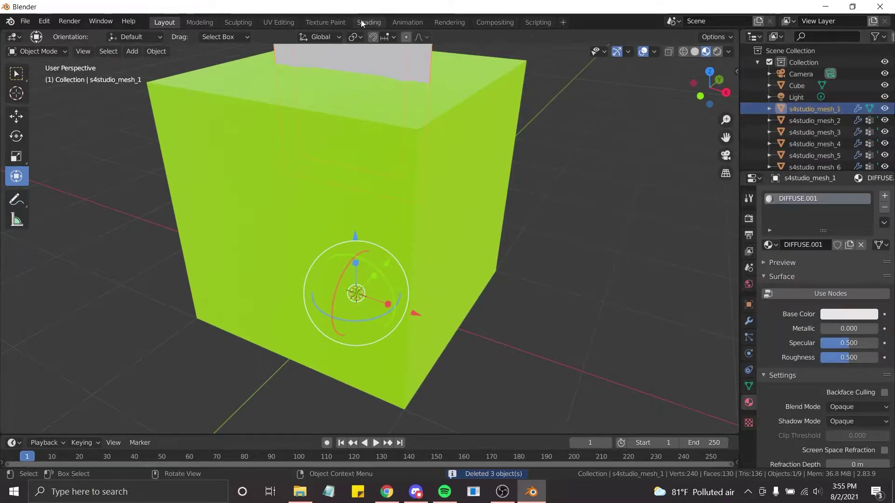
click(368, 22)
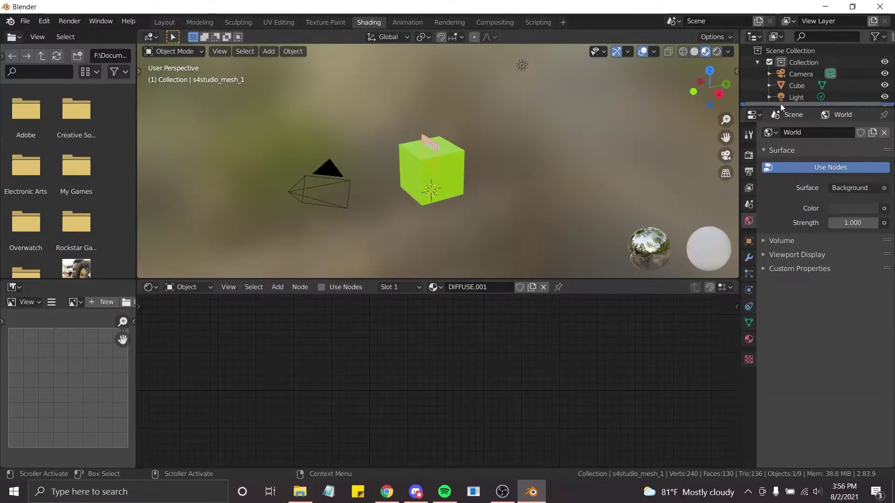
drag(793, 105, 828, 190)
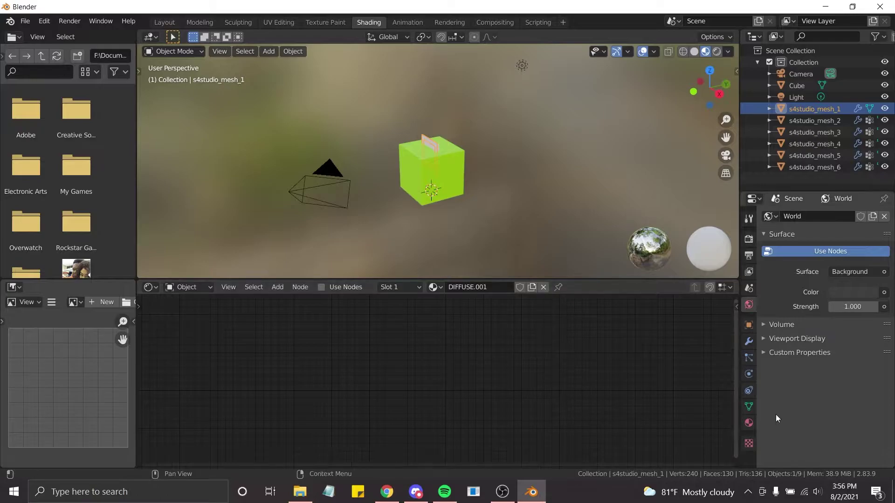
Unlink the DIFFUSE.001 material from the material slot of s4studio_mesh_1
click(748, 423)
click(863, 264)
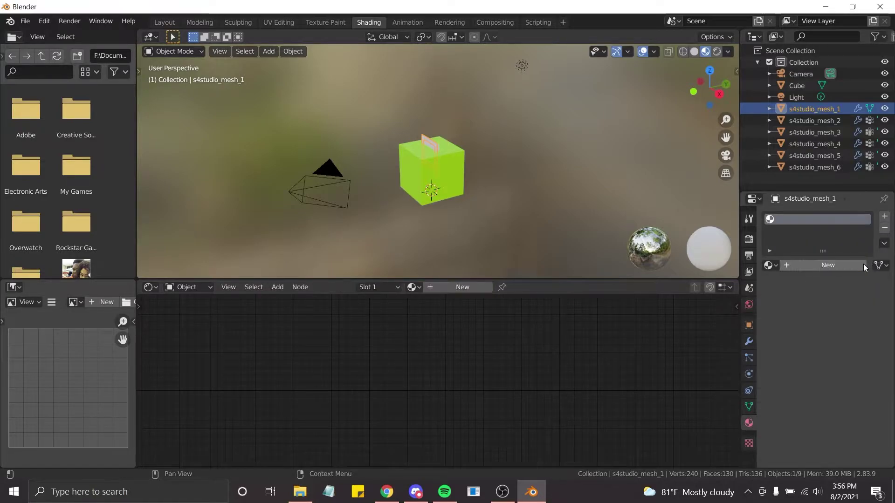
Give s4studio_mesh_1 a new material with a magenta base color
click(831, 263)
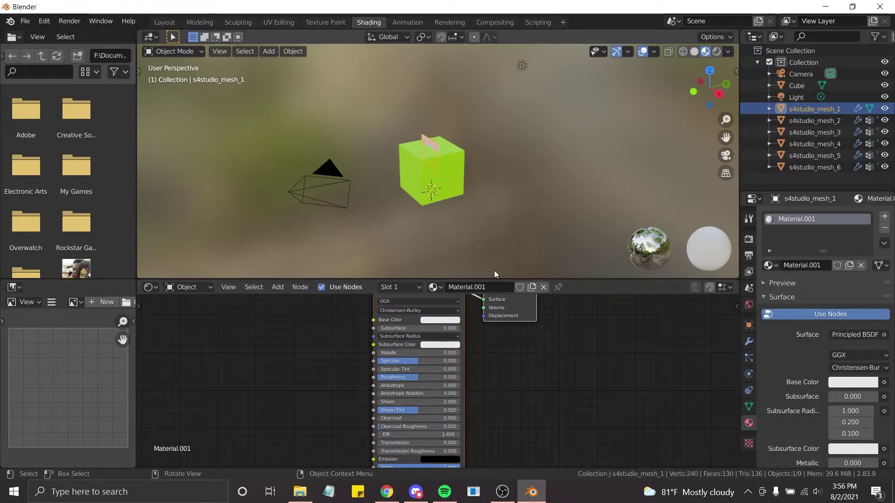
scroll(494, 271, up, 7)
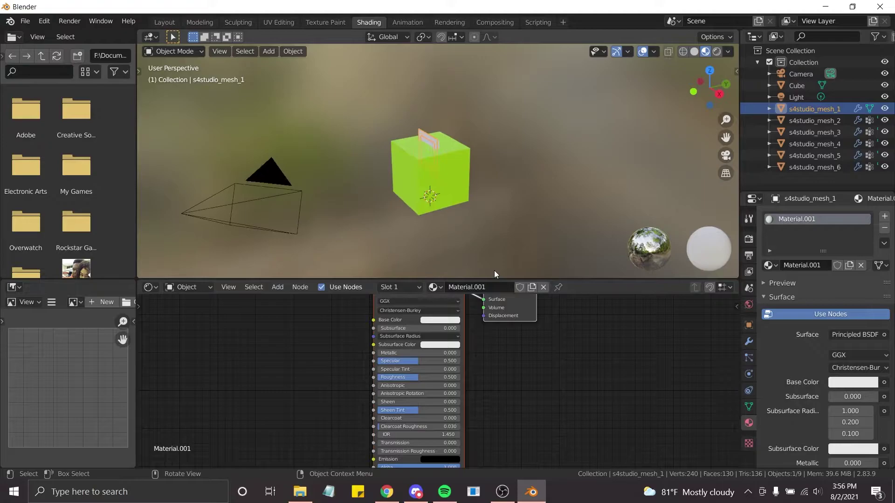
click(443, 320)
drag(451, 263, 473, 258)
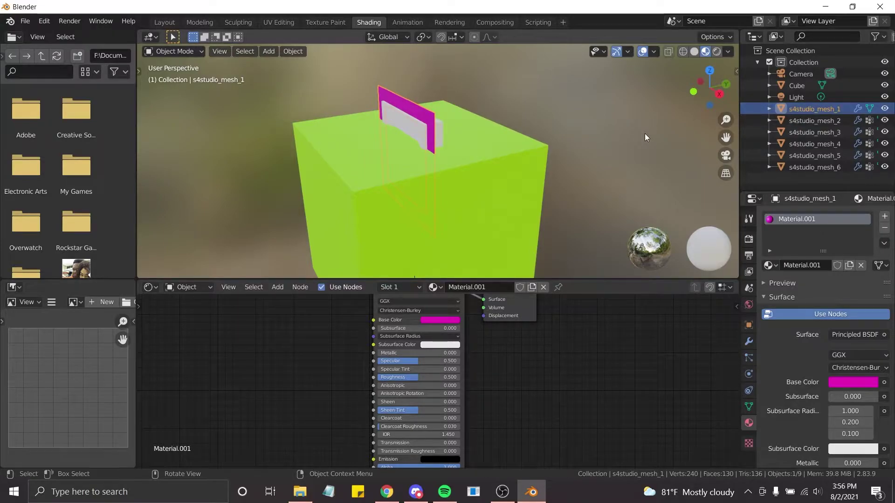
Delete the objects s4studio_mesh_1 and s4studio_mesh_2 from the scene
key(Delete)
click(829, 108)
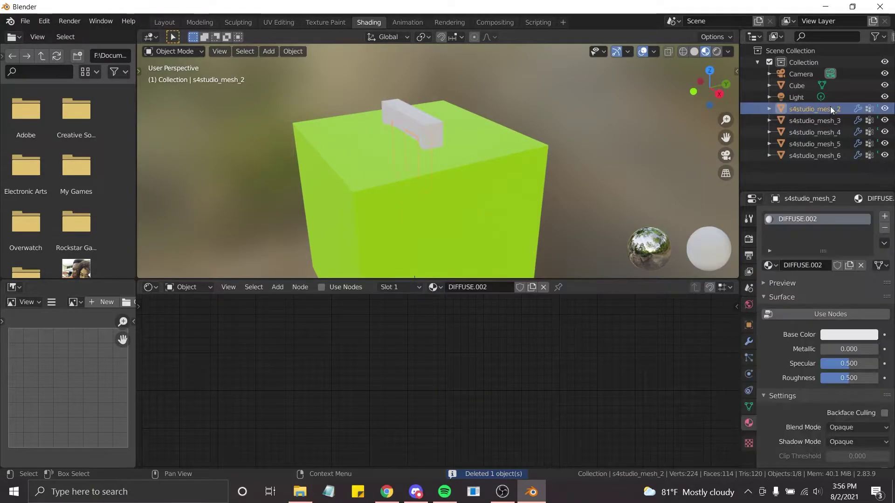
key(Delete)
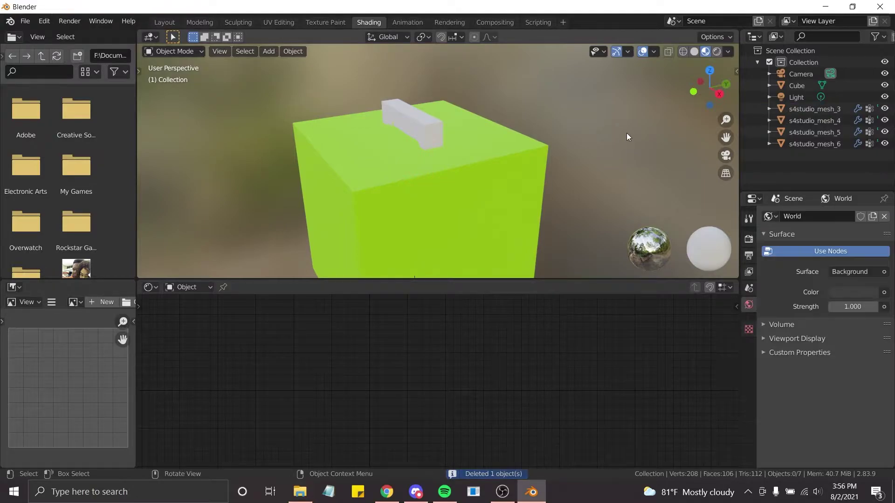
Try an orange base color on s4studio_mesh_3 and replace its DIFFUSE.003 material with a new one
click(807, 109)
click(848, 335)
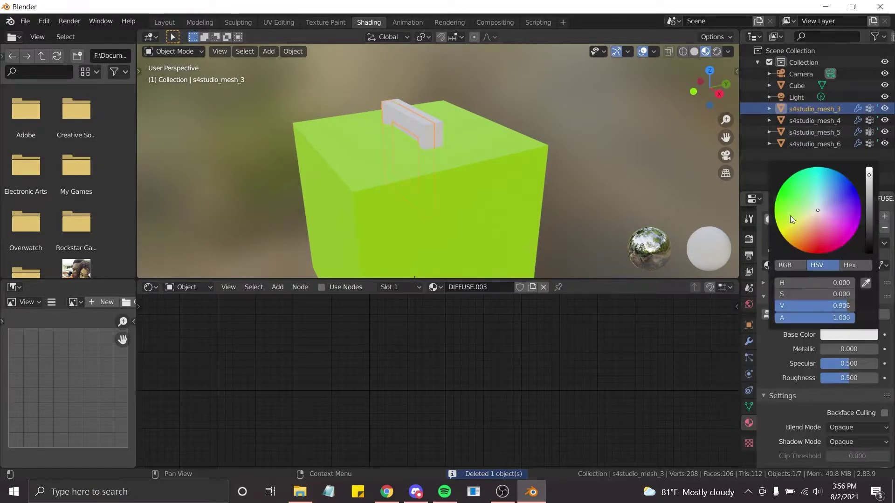
drag(790, 197, 798, 249)
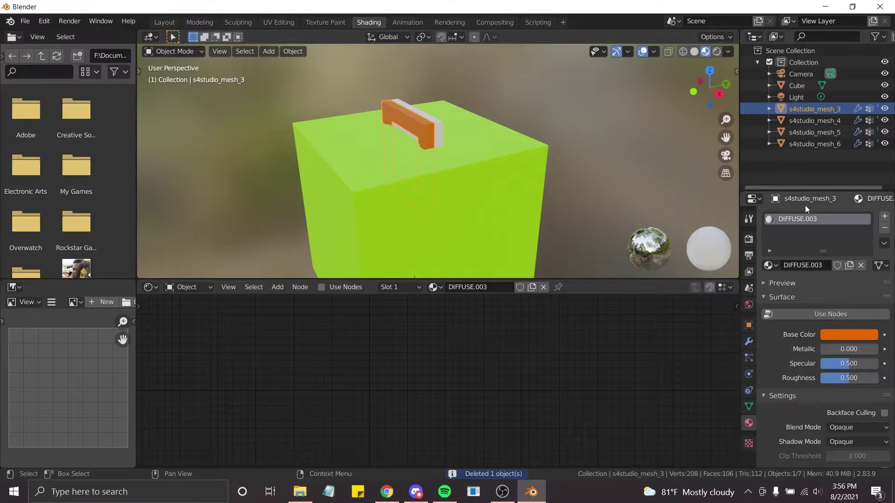
click(860, 268)
click(860, 267)
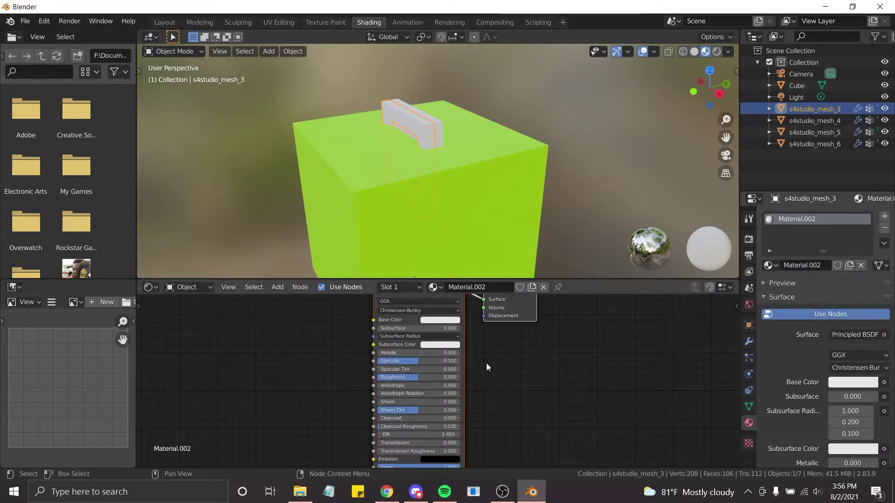
key(ctrl+v)
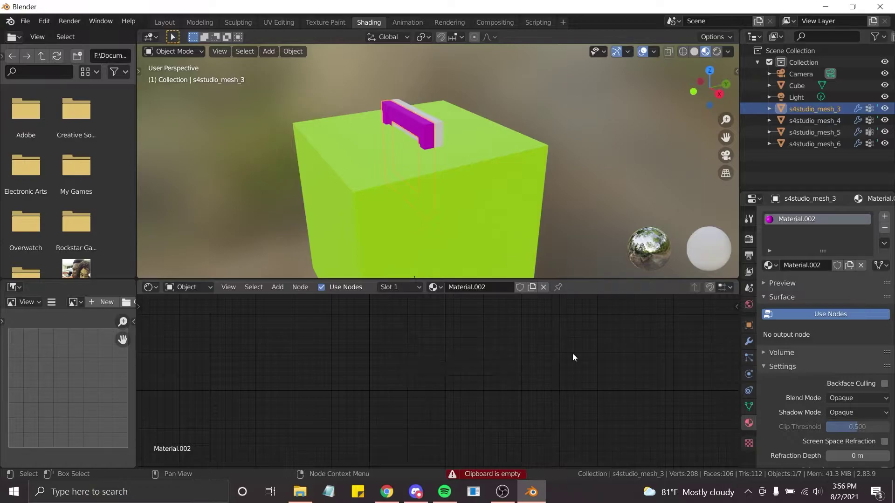
key(ctrl+z)
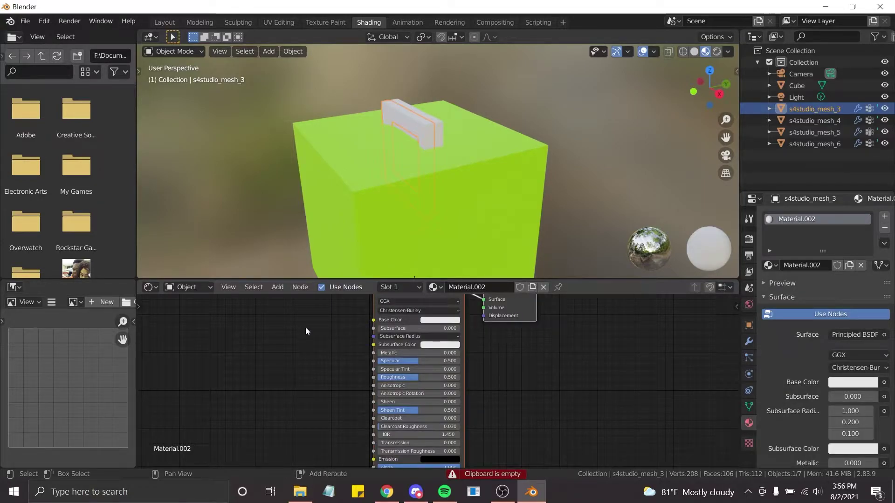
key(shift+s)
mouse_move(305, 327)
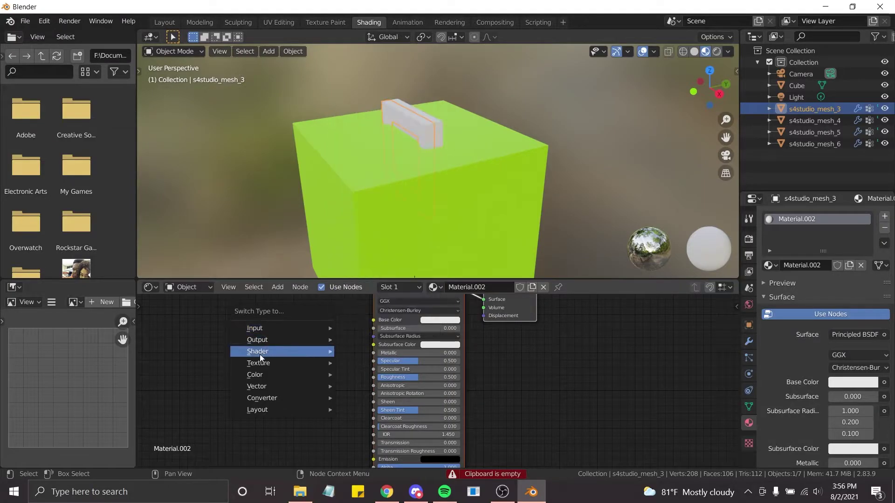
mouse_move(259, 353)
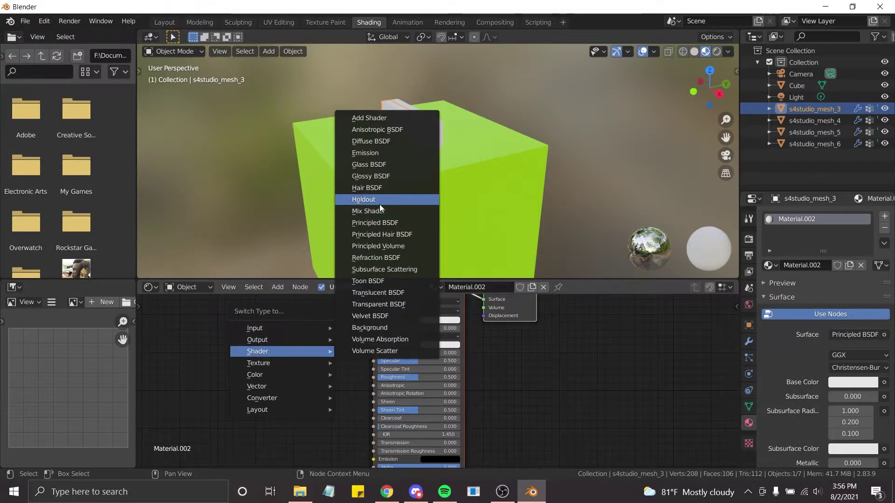
mouse_move(294, 362)
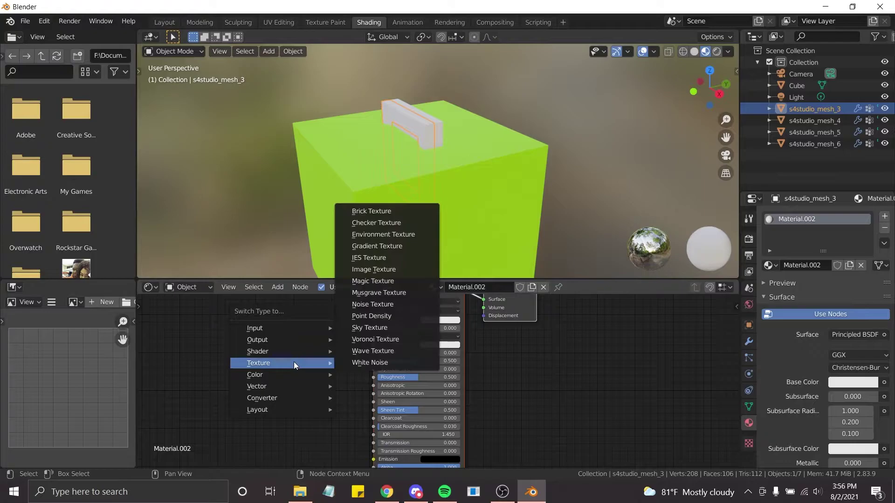
click(375, 269)
key(ctrl+z)
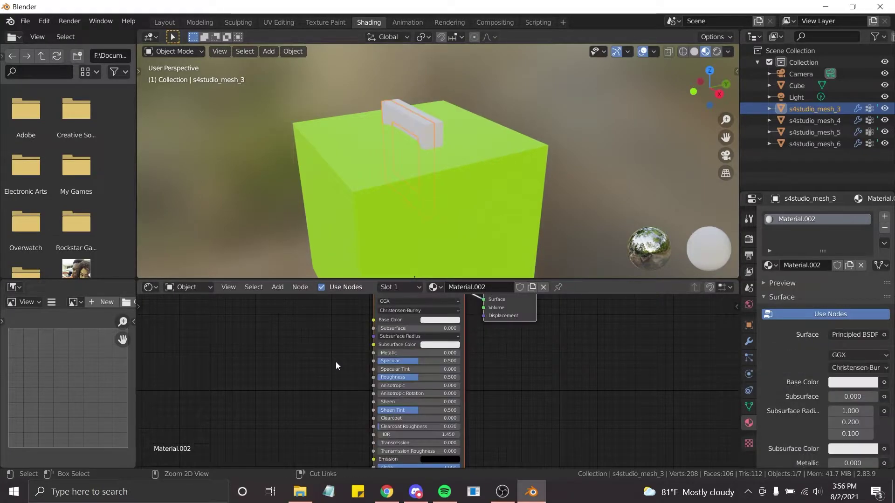
Add an Image Texture node feeding the Principled BSDF's Base Color and set Specular to 0
key(shift+a)
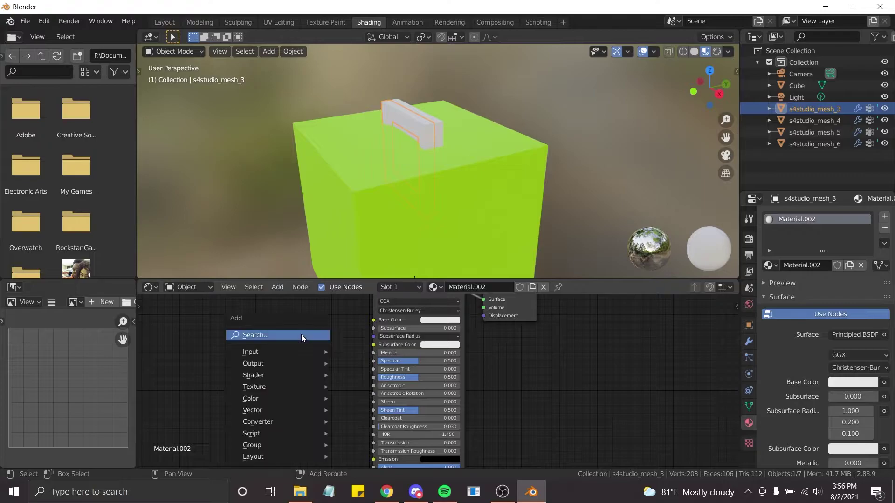
mouse_move(278, 397)
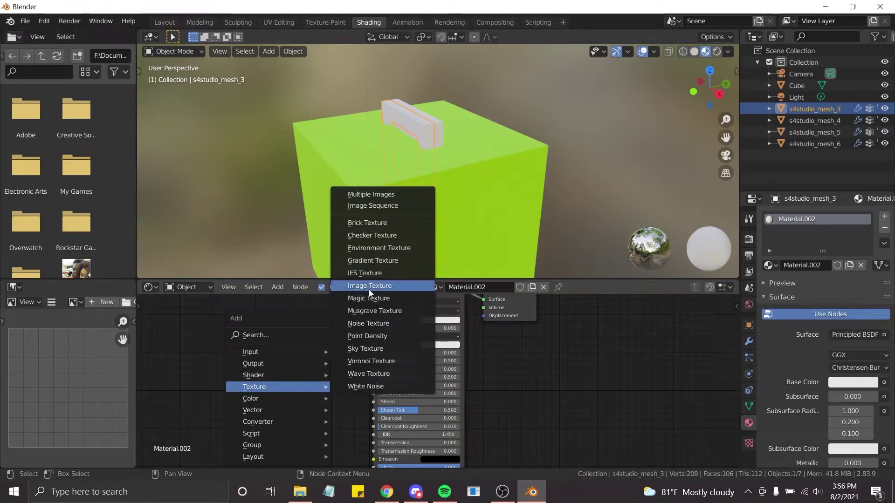
click(368, 287)
click(251, 303)
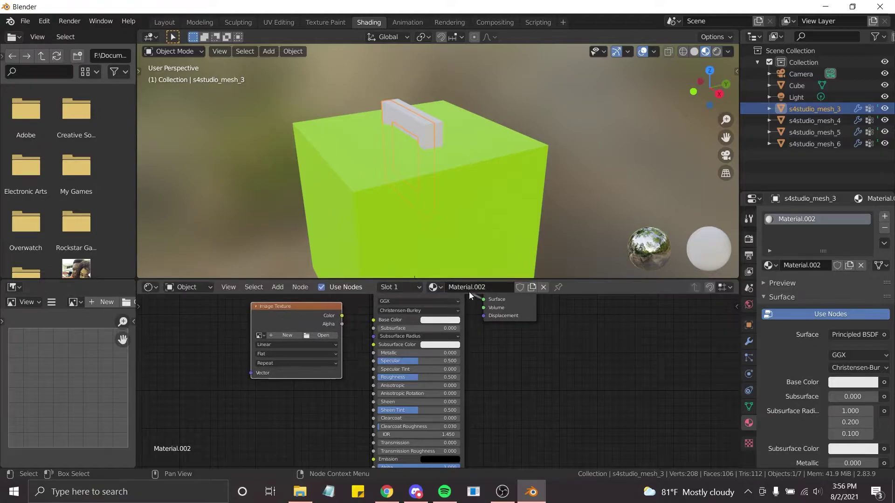
key(a)
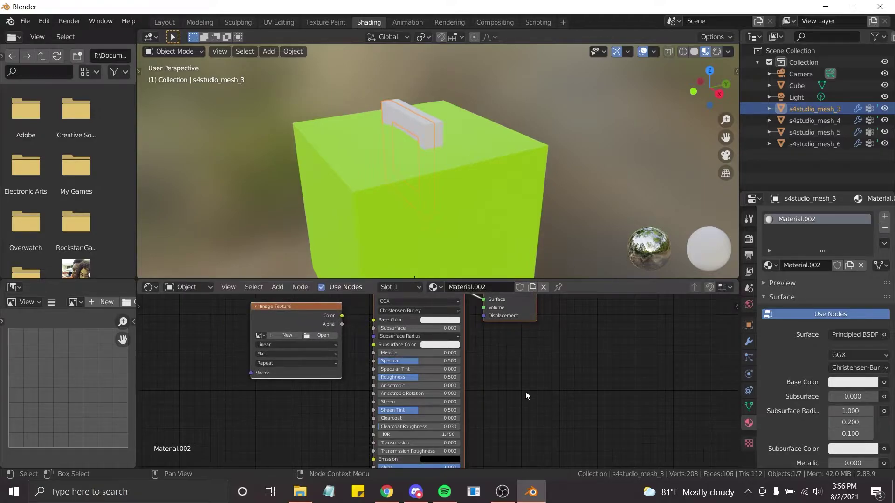
drag(514, 310, 517, 382)
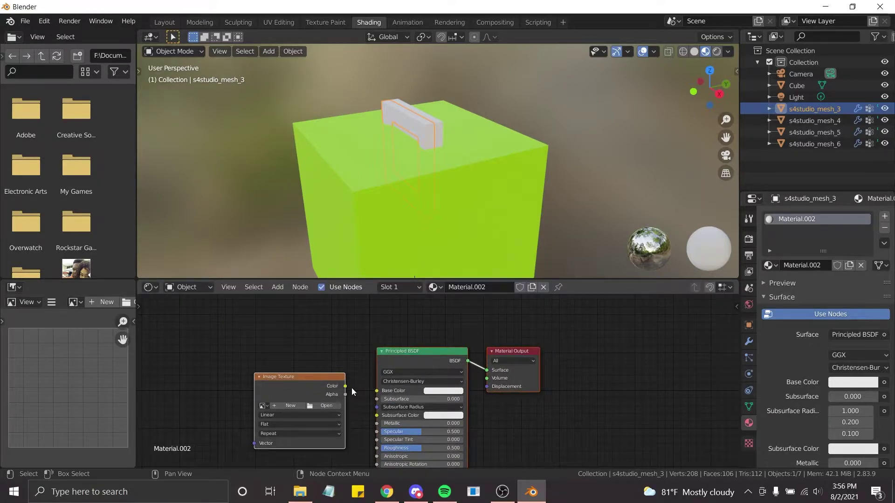
drag(345, 386, 377, 391)
drag(425, 432, 380, 431)
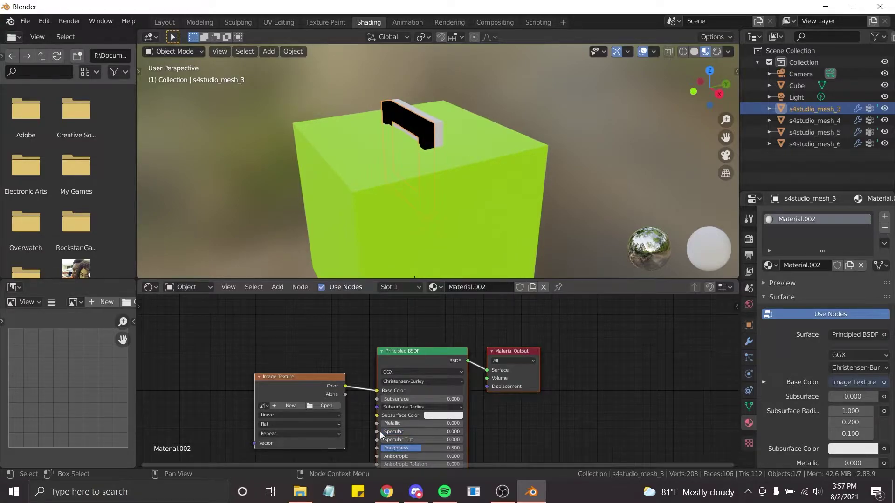
Load win123456.png from the blender scene's TEXTURES ALL folder into the Image Texture node
click(328, 406)
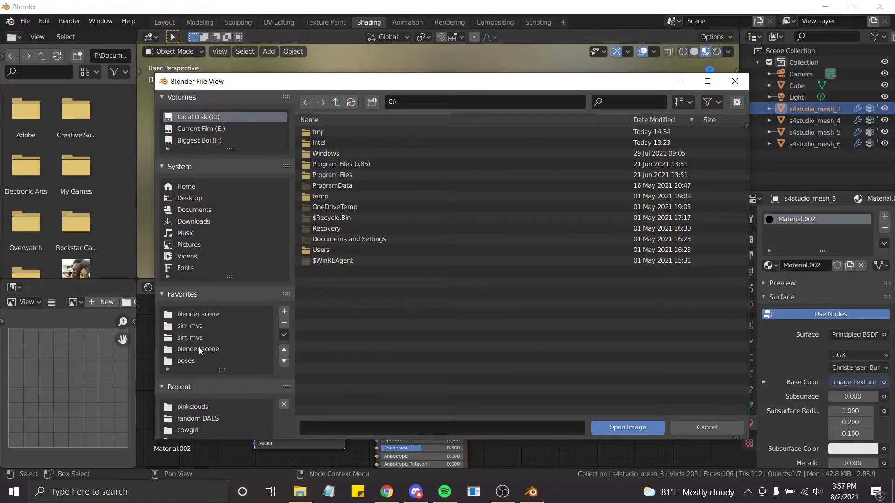
click(200, 347)
double_click(361, 141)
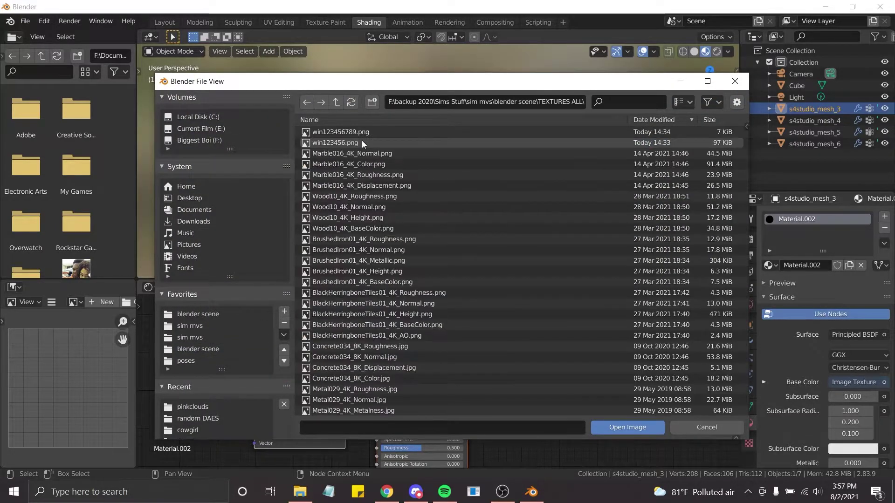
click(386, 132)
key(Down)
key(Return)
Examine the image texture on s4studio_mesh_3 up close from the front
key(KP_4)
key(KP_4)
key(KP_4)
key(KP_4)
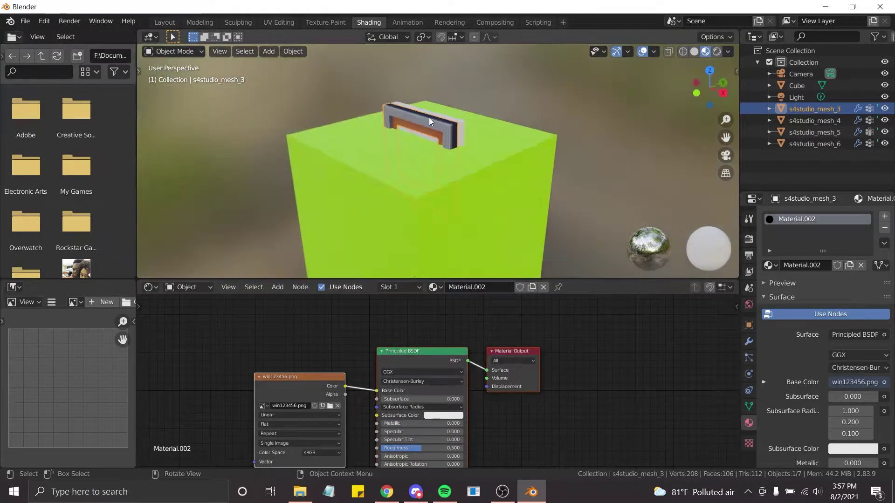
key(ctrl+equal)
key(ctrl+equal)
key(ctrl+equal)
key(ctrl+equal)
key(ctrl+equal)
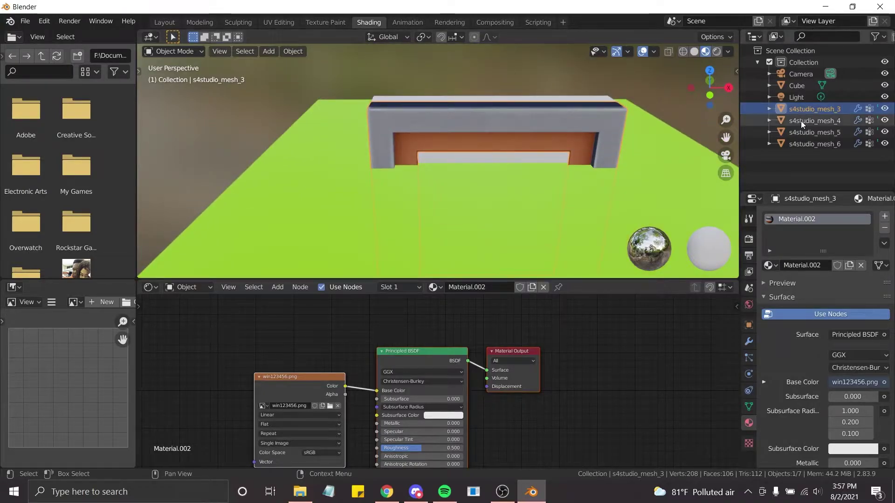
Move s4studio_mesh_3 through s4studio_mesh_6 up along the Z axis so the whole window stands above the cube's top
shift+click(802, 144)
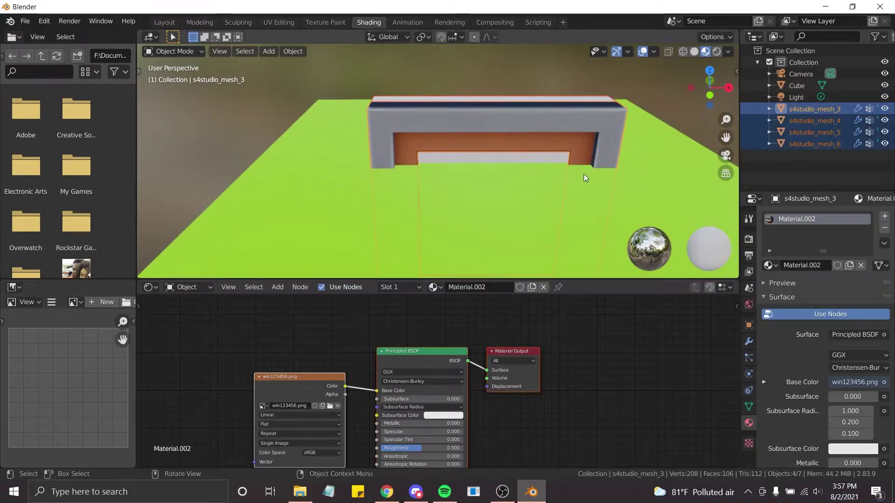
key(g)
key(z)
click(591, 84)
key(KP_2)
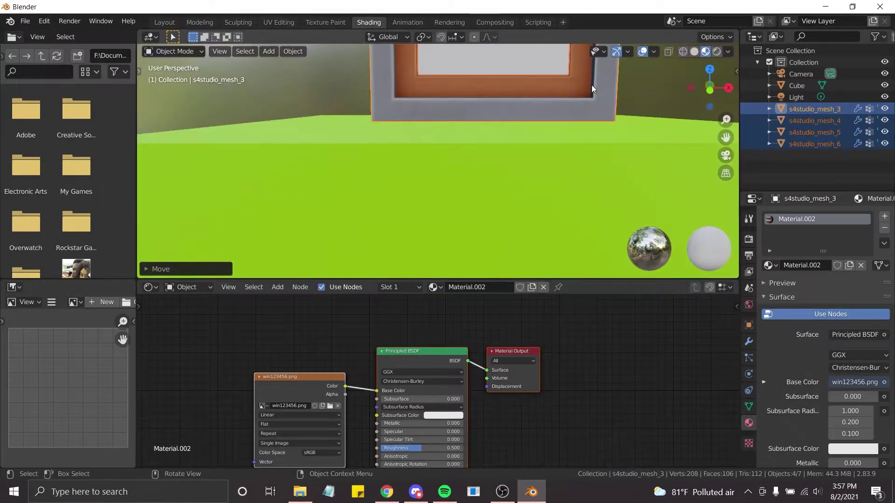
key(ctrl+KP_8)
key(ctrl+KP_8)
key(ctrl+KP_8)
key(ctrl+KP_8)
key(ctrl+KP_8)
key(ctrl+KP_8)
key(ctrl+KP_8)
key(ctrl+KP_8)
scroll(591, 85, down, 3)
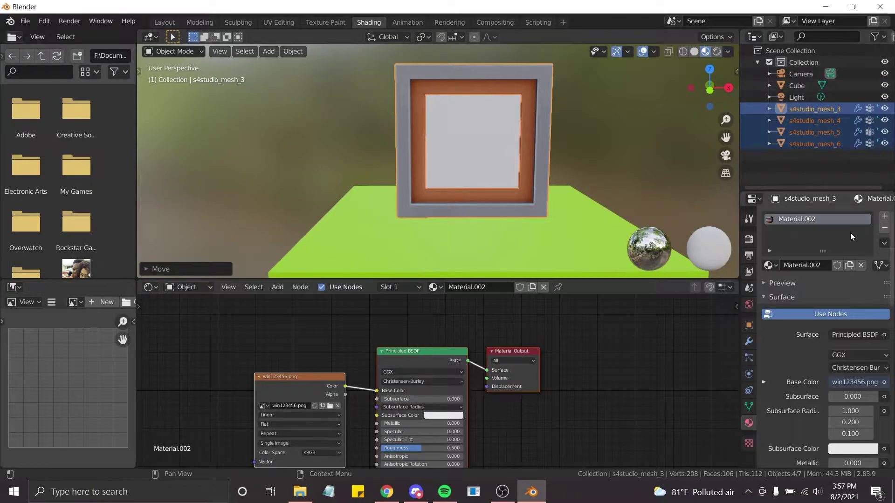
Rename the material of s4studio_mesh_3 as mainwindow and assign it to s4studio_mesh_4 as well
text(mainwindow)
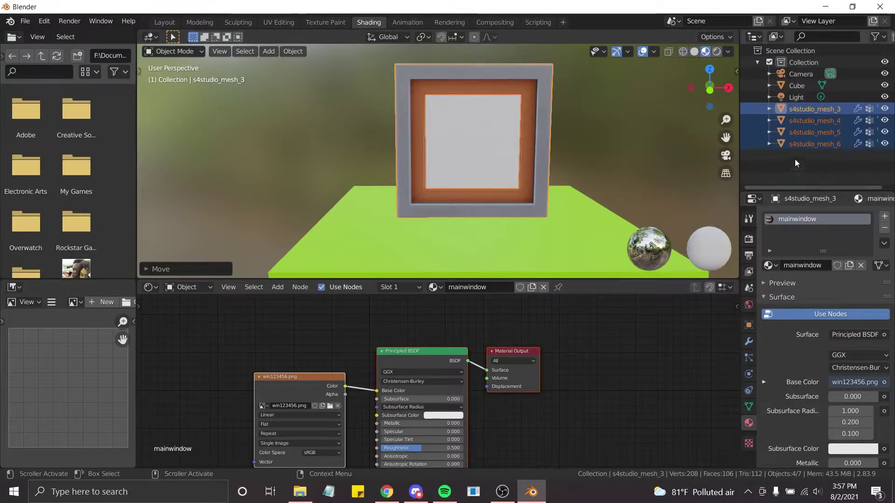
click(803, 123)
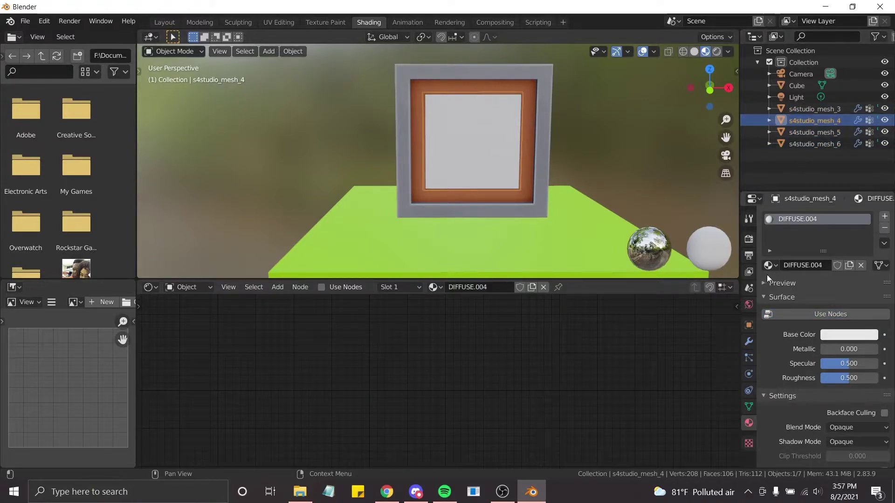
click(769, 265)
click(674, 361)
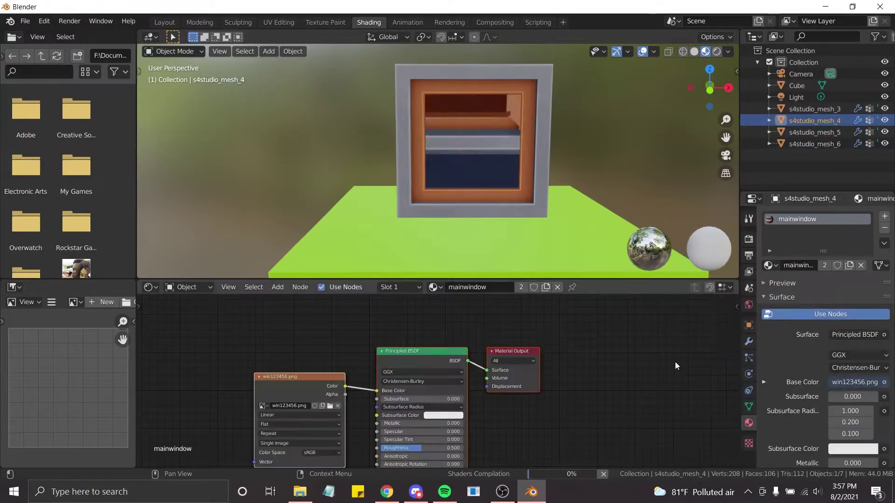
Make the mainwindow material on s4studio_mesh_4 a single-user copy and load win123456789.png as its image texture
click(824, 265)
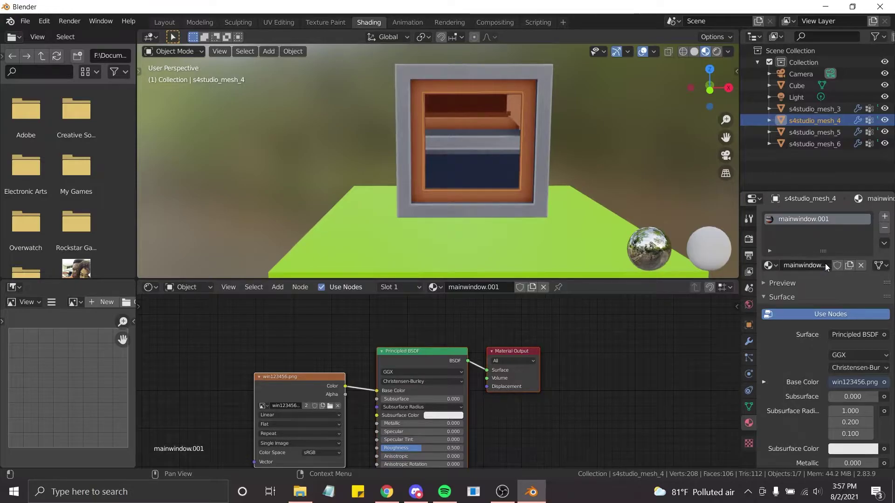
click(334, 409)
double_click(348, 138)
Set the IOR to 1.330 and Transmission to 1.000 on the mainwindow.001 material's Principled BSDF
drag(292, 386, 308, 248)
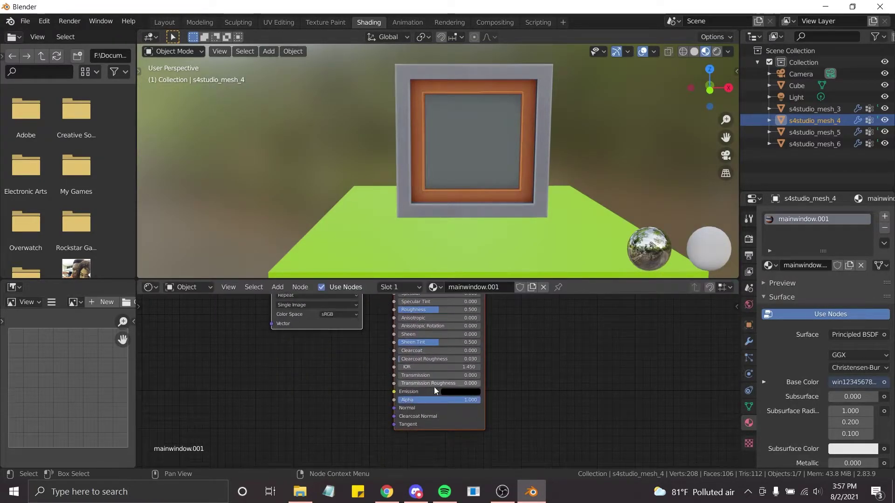
scroll(434, 387, up, 5)
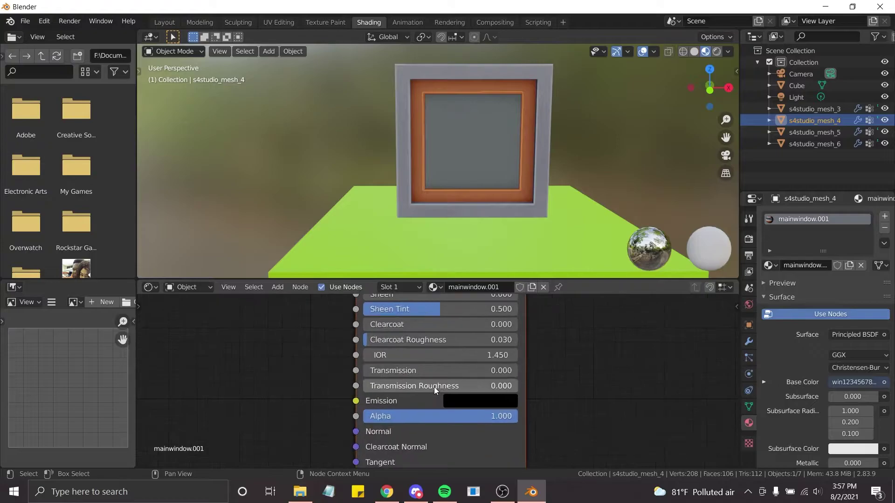
scroll(434, 387, up, 1)
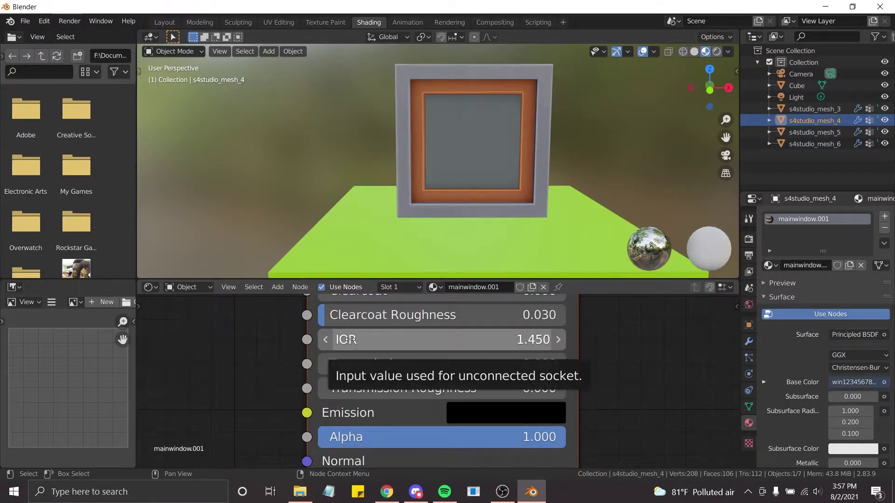
click(513, 334)
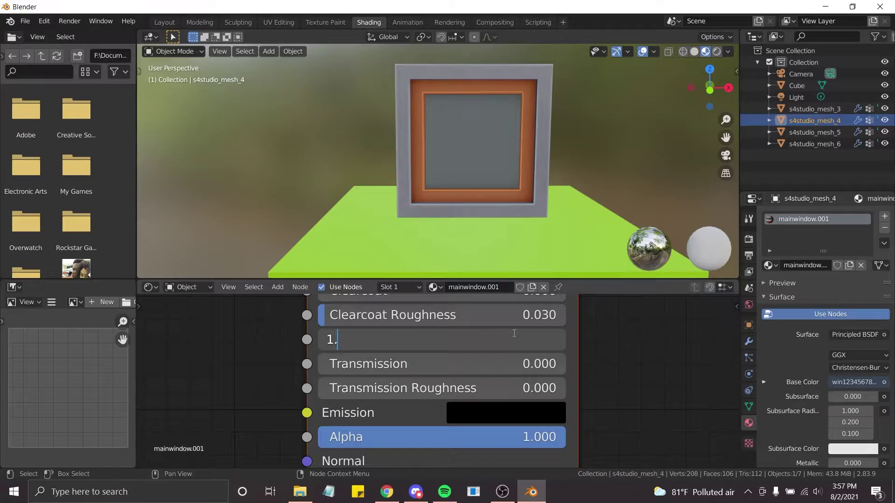
key(Return)
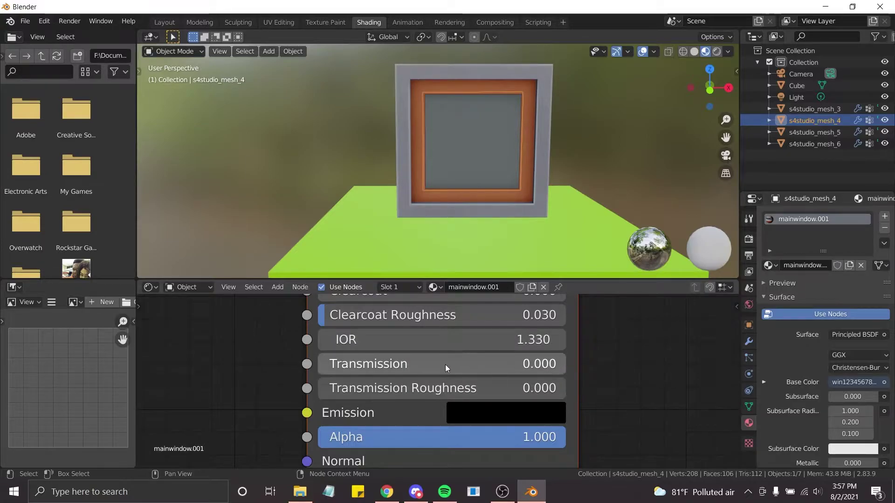
mouse_move(445, 364)
mouse_down()
mouse_move(513, 365)
mouse_move(457, 362)
mouse_up()
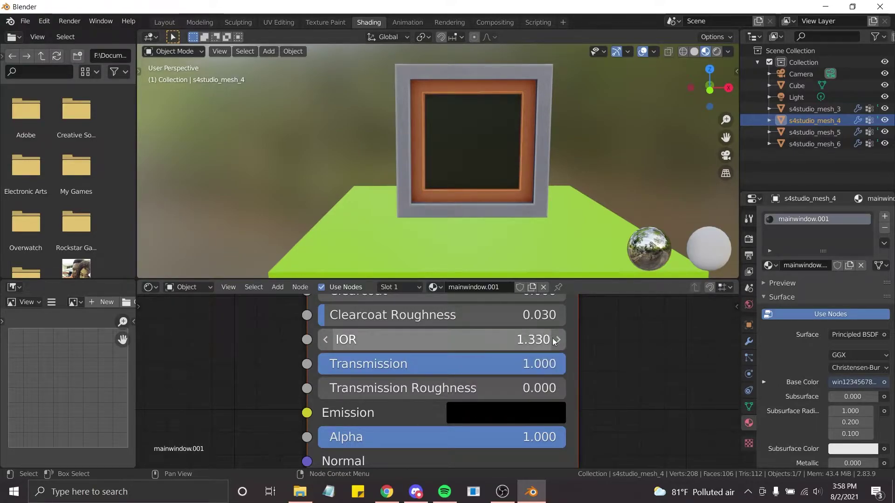
Reduce the mainwindow.001 material's Roughness to 0.000, keeping Transmission at 1.000
drag(569, 320, 582, 336)
drag(455, 359, 332, 360)
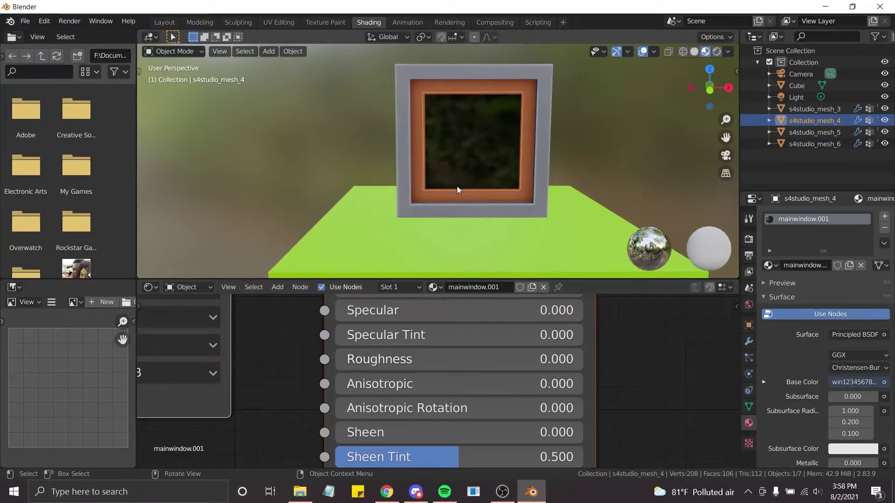
middle_drag(460, 62, 479, 127)
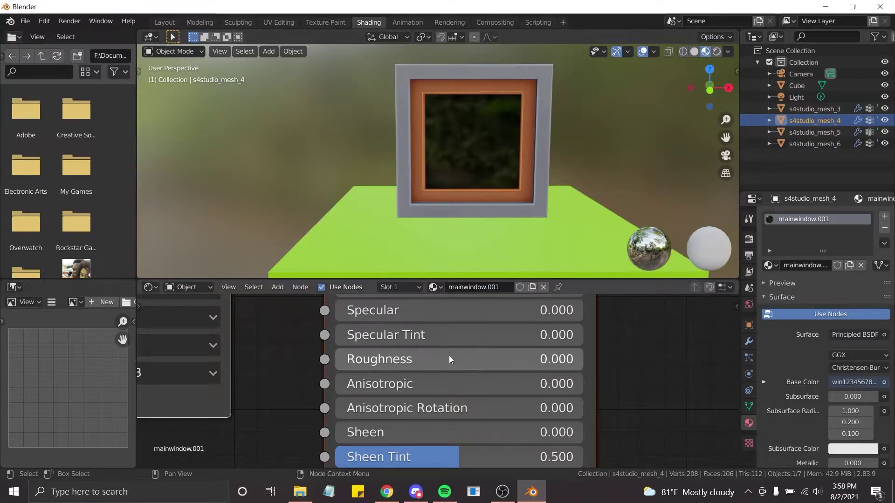
drag(451, 360, 336, 359)
drag(590, 412, 569, 375)
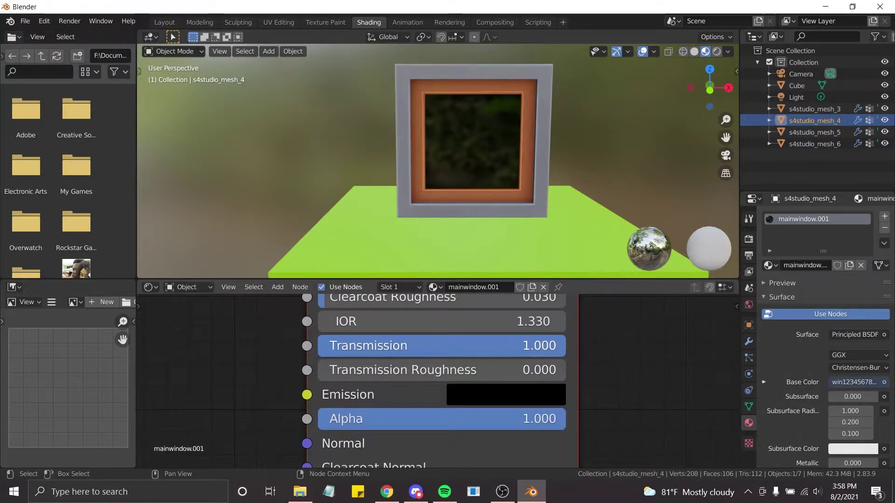
drag(545, 346, 565, 346)
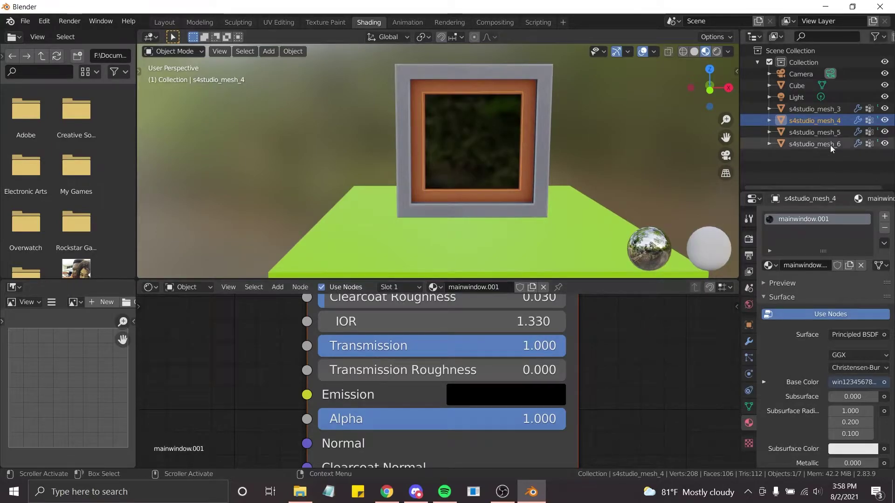
Assign the mainwindow material to s4studio_mesh_5 and mainwindow.001 to s4studio_mesh_6
click(796, 136)
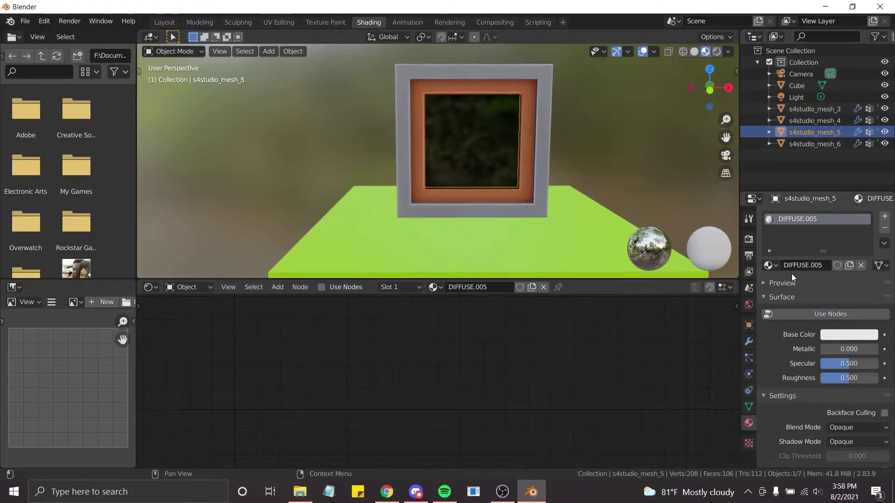
click(769, 265)
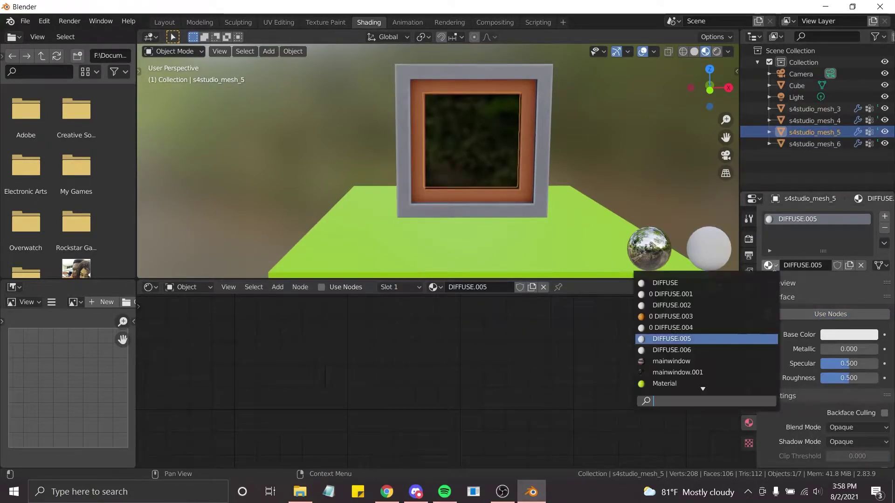
click(691, 366)
click(802, 142)
click(768, 266)
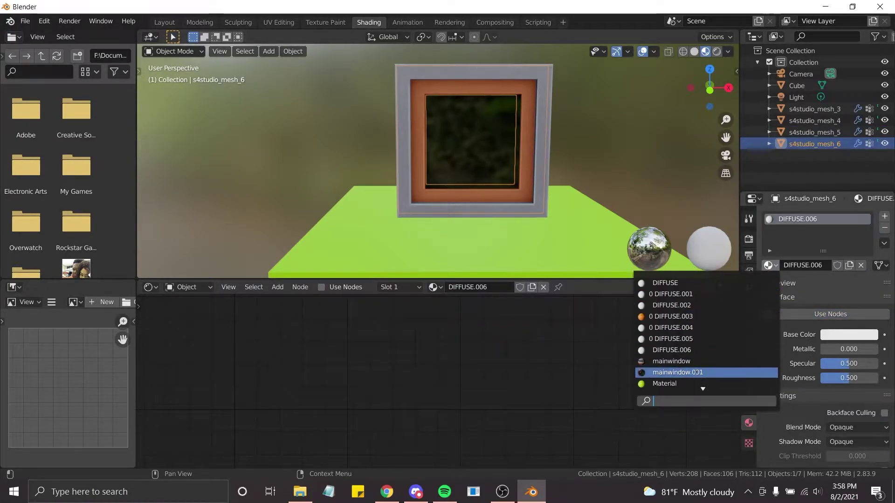
click(692, 372)
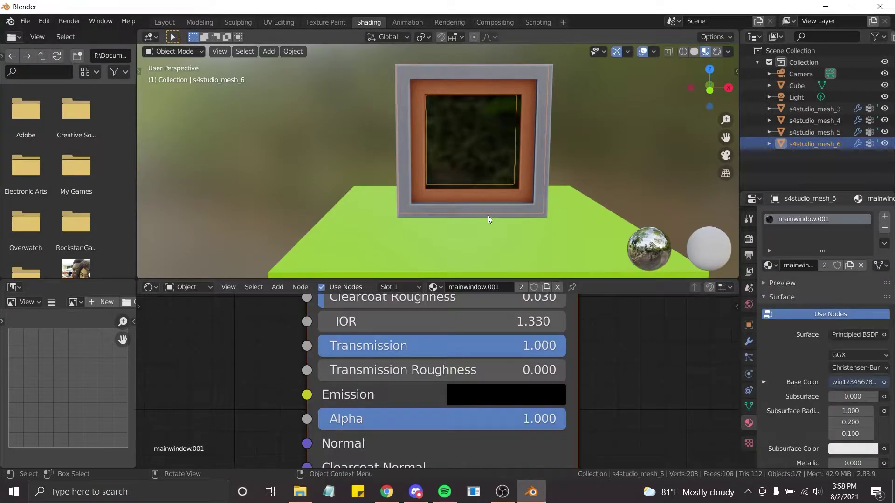
Swap the materials on the window's reverse side, giving s4studio_mesh_6 mainwindow and s4studio_mesh_5 mainwindow.001
middle_drag(487, 215, 488, 219)
click(769, 266)
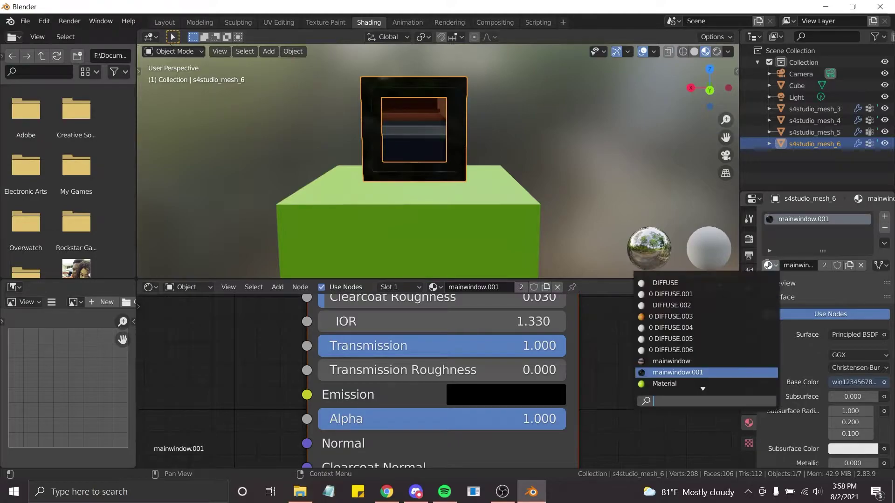
click(692, 359)
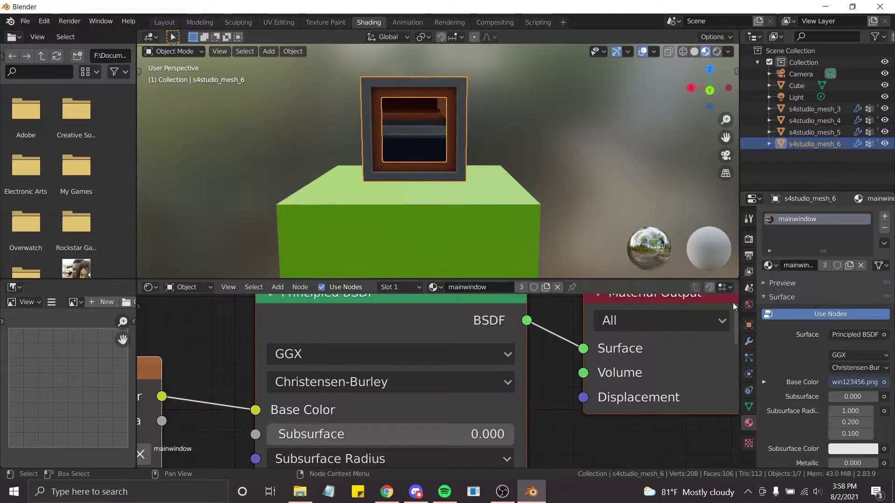
click(802, 131)
click(769, 267)
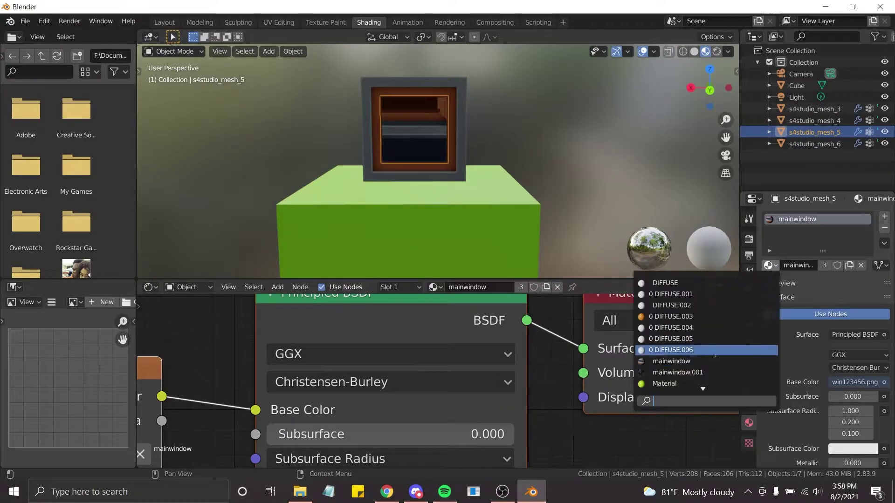
click(693, 369)
Examine the frame and glass materials of the window from all around, ending at the front
key(KP_6)
key(KP_6)
key(KP_6)
key(KP_6)
key(KP_6)
key(KP_6)
key(KP_6)
key(KP_6)
key(KP_6)
key(KP_6)
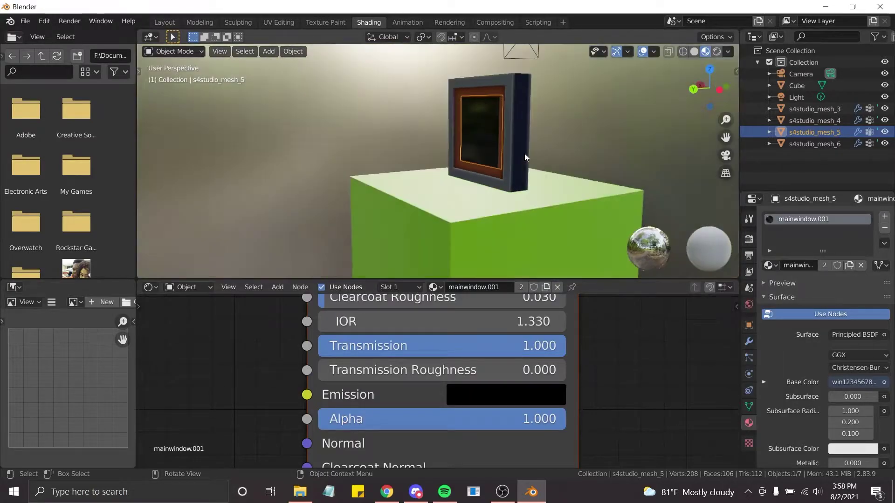
key(KP_6)
key(KP_6)
key(KP_6)
key(KP_6)
key(KP_6)
key(KP_6)
key(KP_6)
key(KP_6)
key(KP_6)
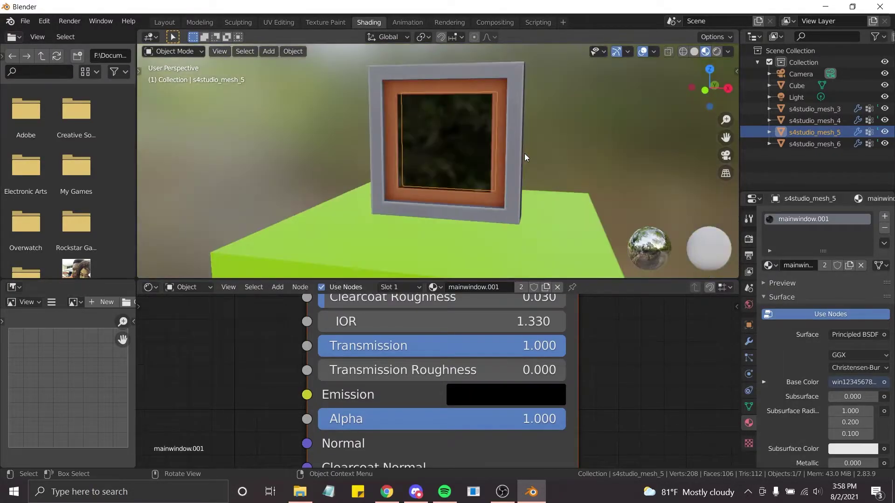
key(KP_4)
key(KP_4)
key(KP_4)
key(KP_4)
middle_drag(525, 153, 525, 154)
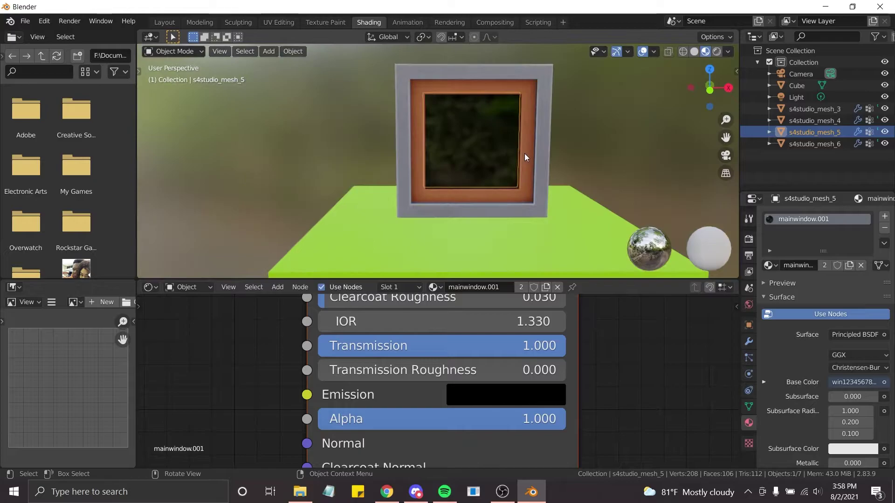
Join s4studio_mesh_3 through s4studio_mesh_6 into one object and rename it window
click(798, 144)
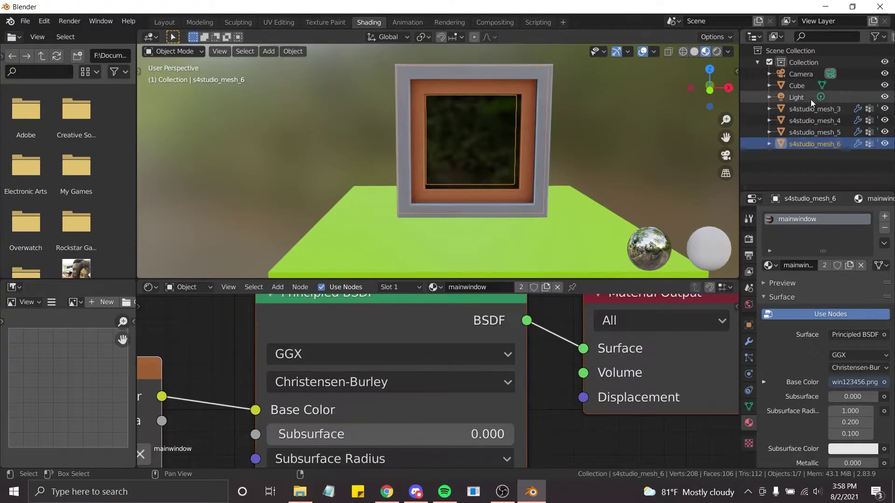
shift+click(798, 111)
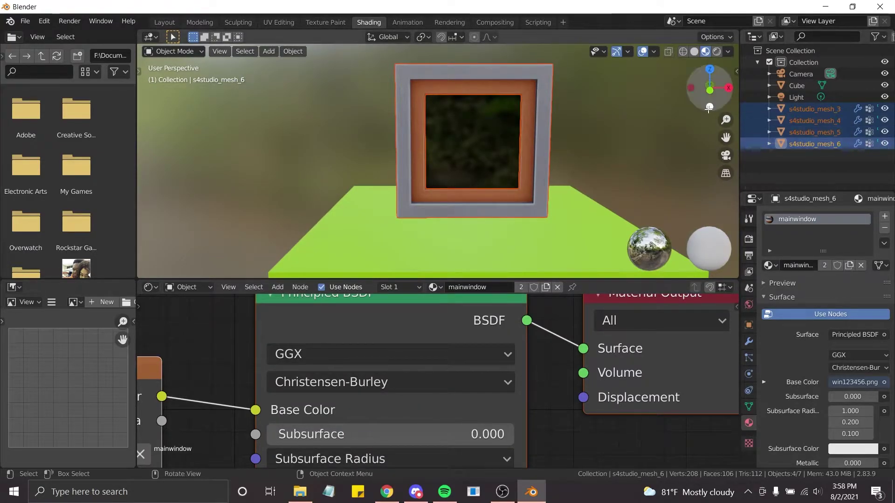
key(ctrl+j)
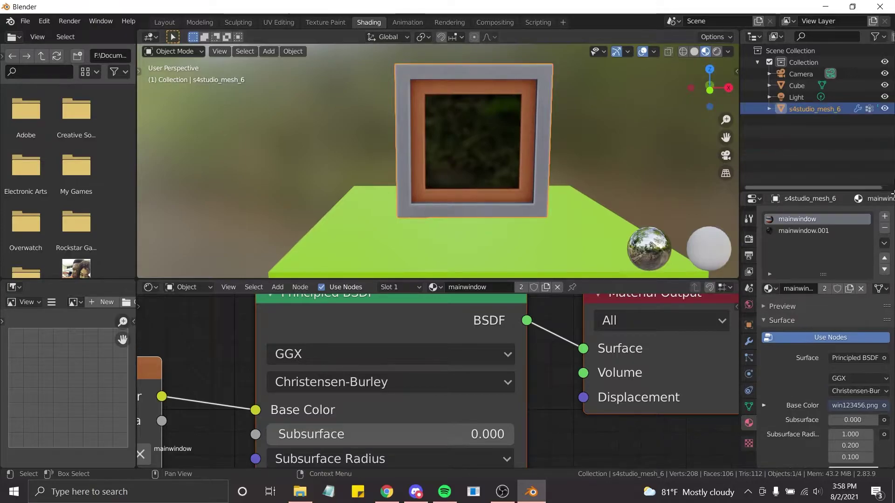
double_click(817, 110)
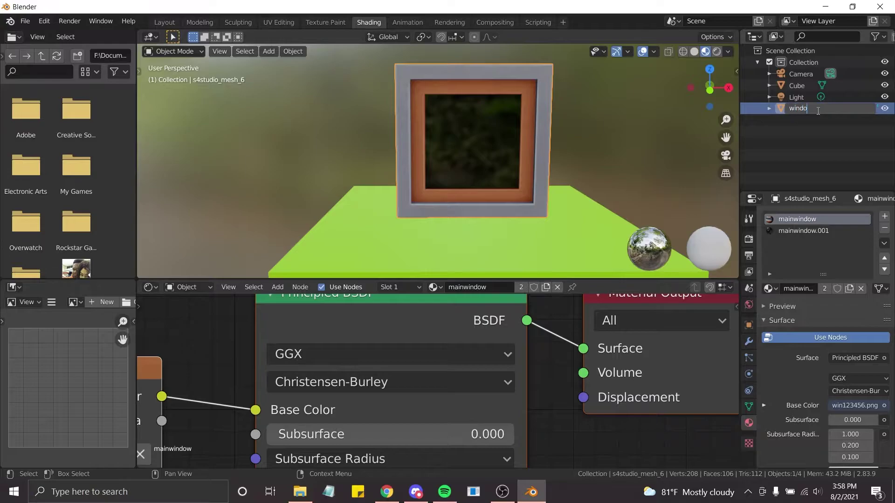
text(window)
key(Return)
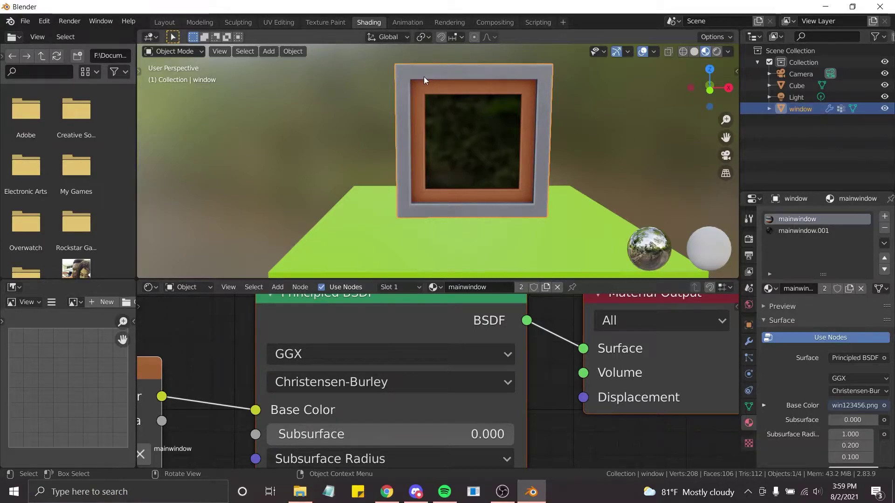
Switch to the Layout workspace and split the 3D viewport into two side-by-side views
click(171, 20)
scroll(317, 122, down, 3)
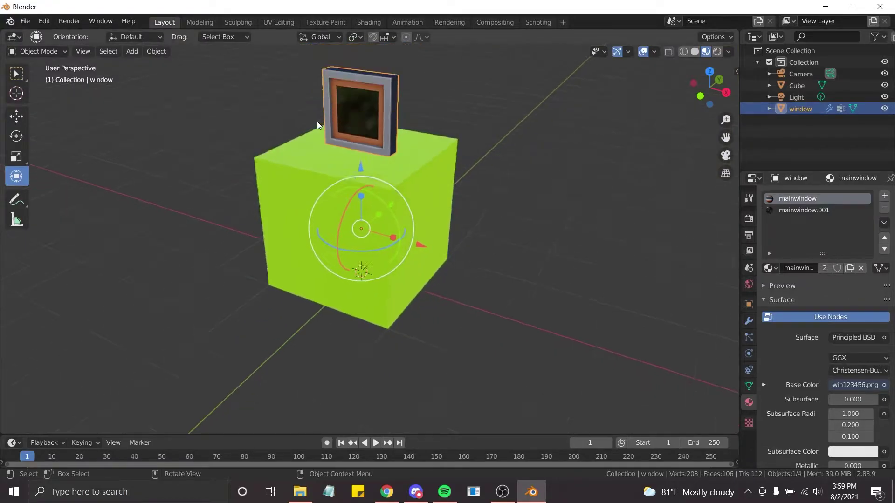
middle_drag(317, 122, 317, 122)
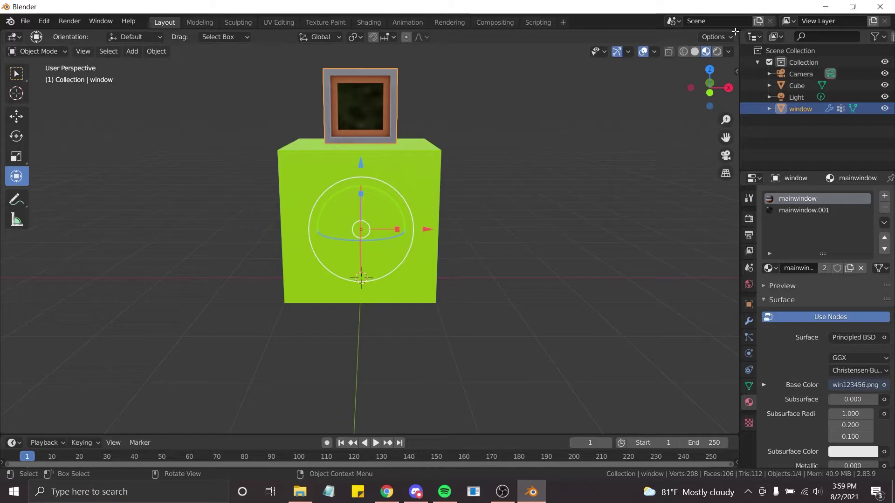
drag(729, 36, 270, 193)
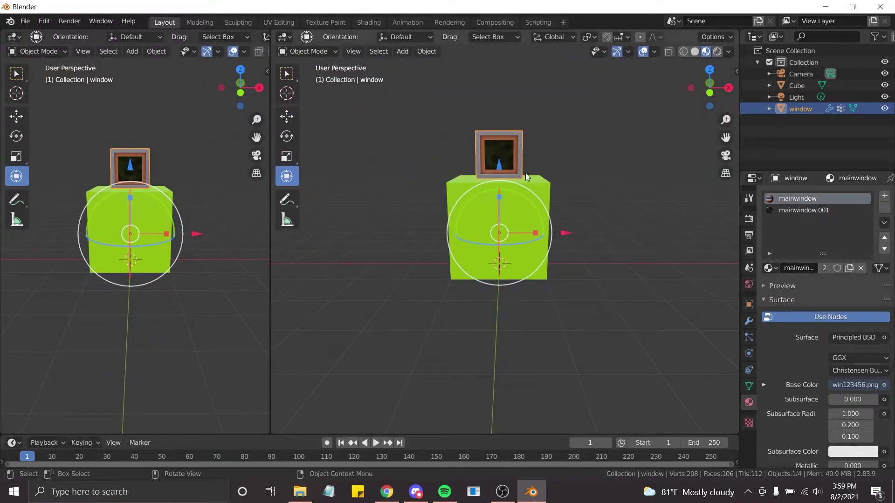
Set the window object's origin to its geometry
right_click(501, 161)
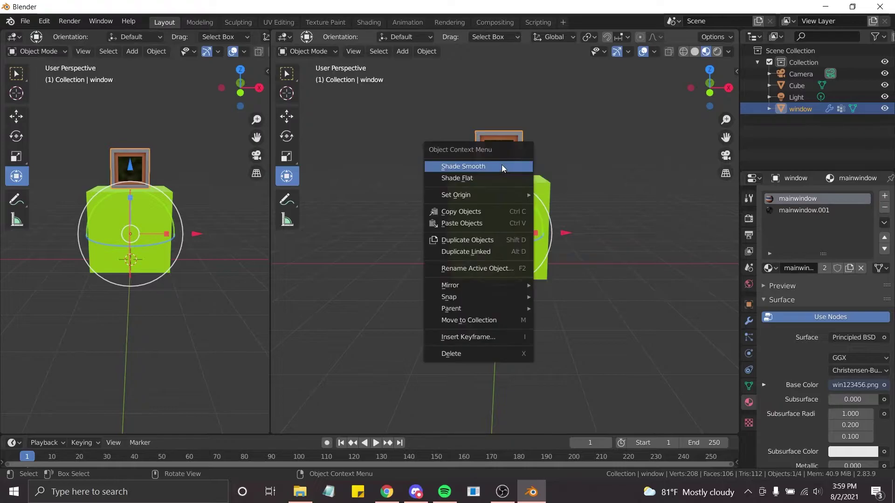
right_click(500, 136)
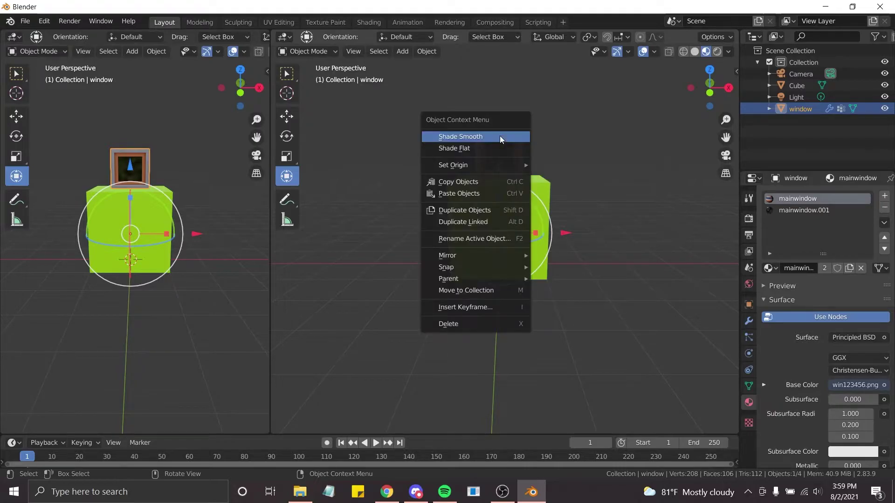
mouse_move(507, 167)
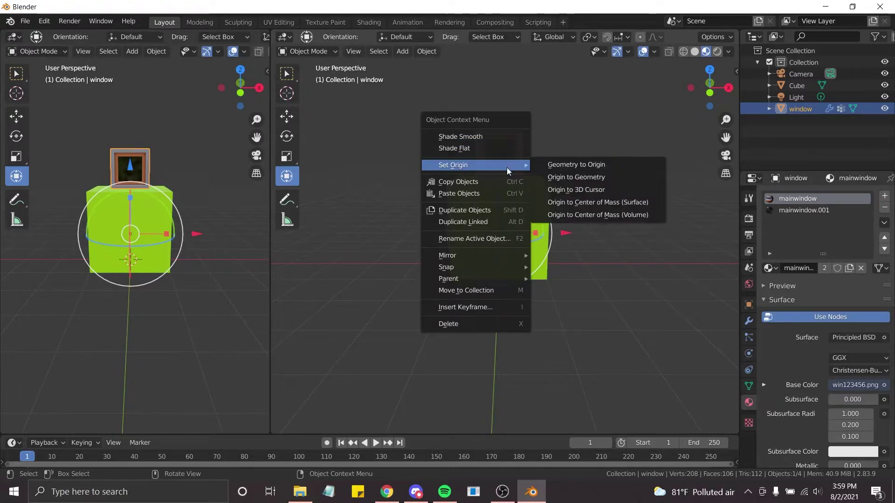
click(594, 179)
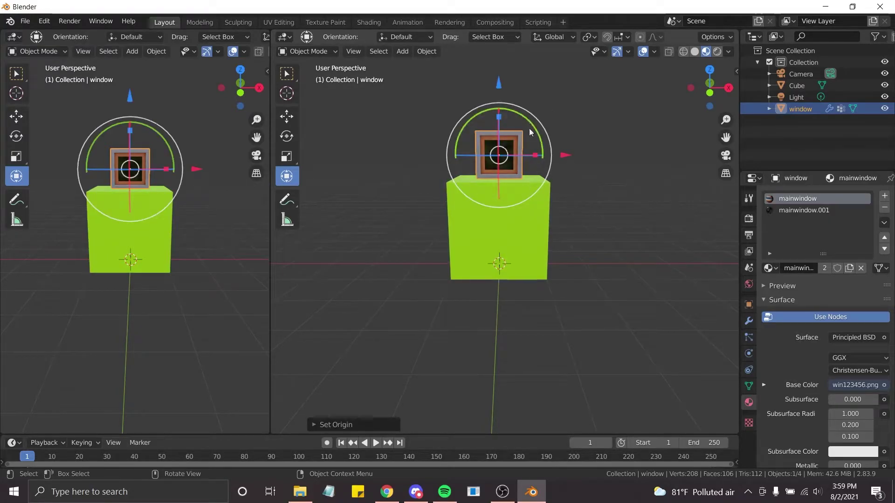
Examine the window's position on top of the cube from the side
scroll(504, 142, up, 6)
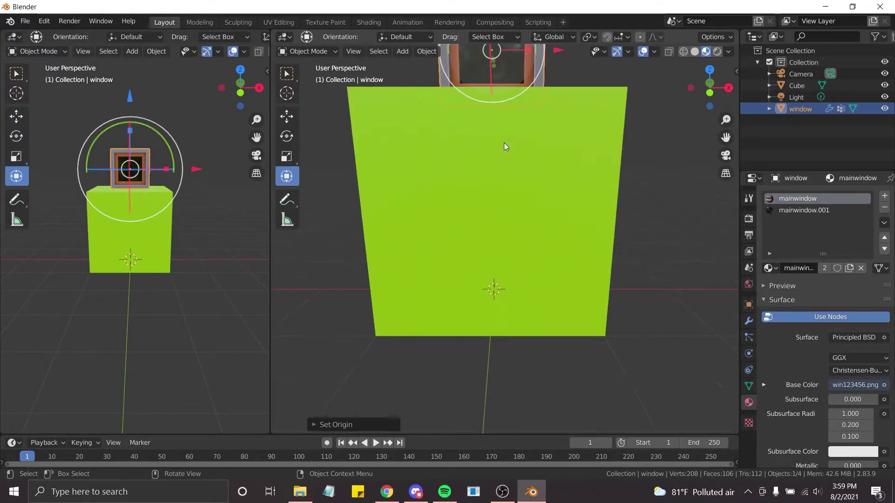
key(KP_2)
key(KP_2)
key(KP_8)
key(KP_2)
key(ctrl+KP_8)
key(ctrl+KP_8)
key(ctrl+KP_8)
key(ctrl+KP_8)
key(ctrl+KP_8)
key(ctrl+KP_8)
key(ctrl+KP_8)
key(KP_6)
key(KP_6)
key(KP_6)
key(KP_6)
key(KP_6)
key(KP_6)
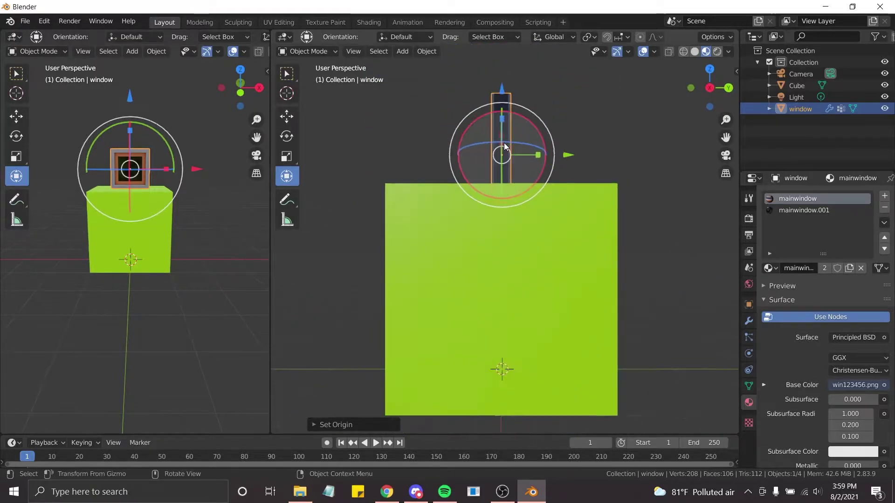
key(KP_8)
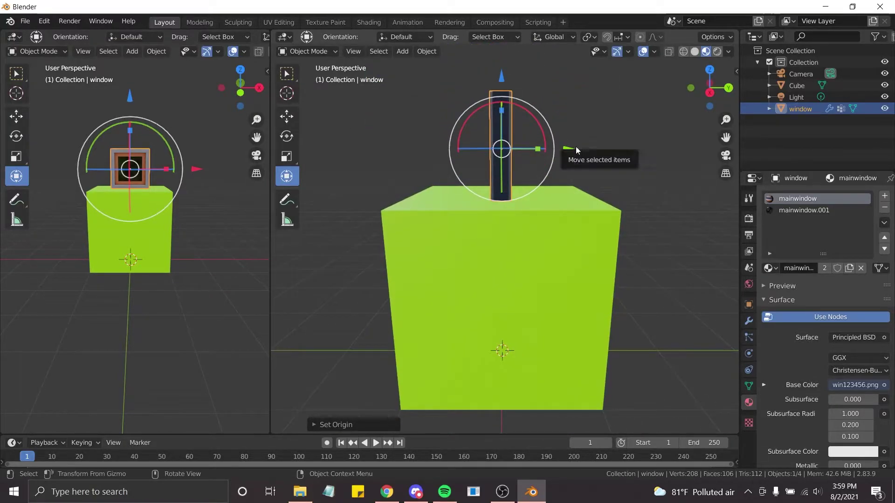
Move the window along Y to the cube's front face and lower it along Z by about 1.38 m
drag(571, 148, 485, 149)
key(g)
key(z)
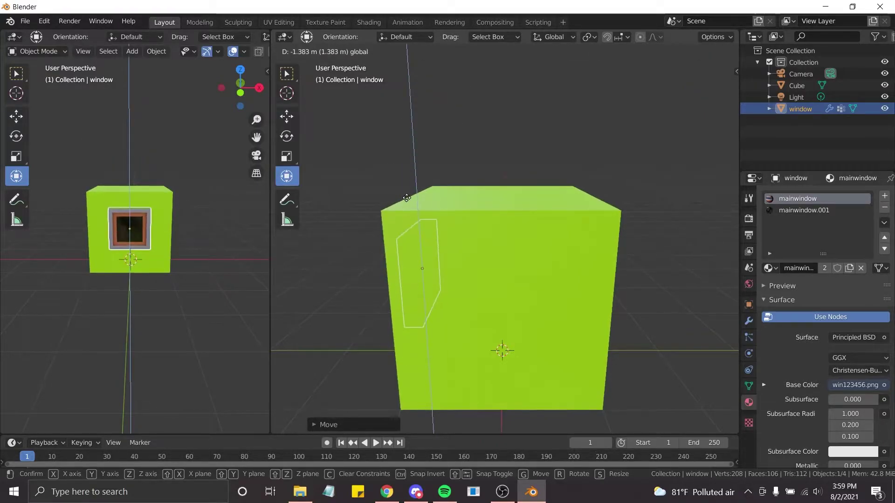
click(406, 197)
Examine the window's placement on the cube's front face from the front and from the side
middle_drag(458, 262, 457, 262)
scroll(457, 262, up, 2)
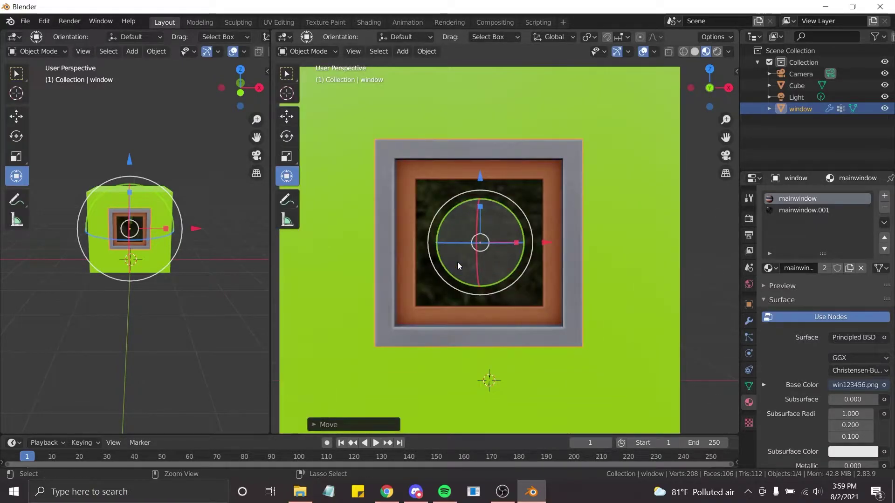
ctrl+scroll(457, 262, down, 3)
scroll(457, 262, up, 3)
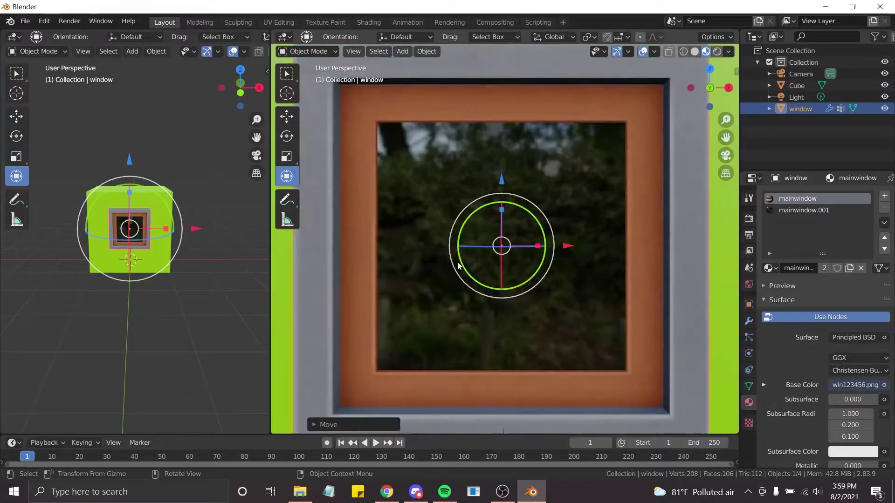
scroll(458, 262, down, 5)
middle_drag(458, 262, 457, 262)
key(KP_6)
key(KP_6)
key(KP_6)
key(KP_6)
key(KP_6)
key(KP_6)
key(KP_6)
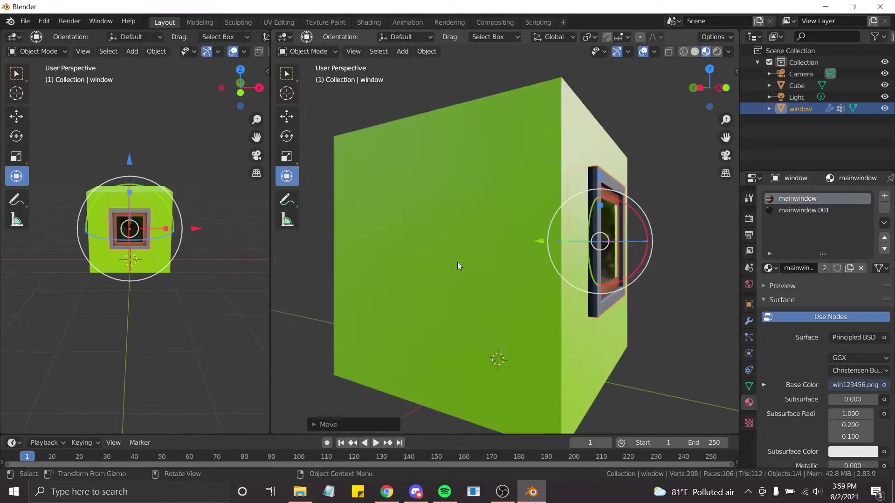
Examine the back of the window from inside the cube at several angles
key(KP_4)
key(KP_4)
key(KP_4)
key(KP_4)
key(KP_4)
key(KP_4)
scroll(457, 262, up, 2)
key(KP_4)
scroll(457, 262, up, 4)
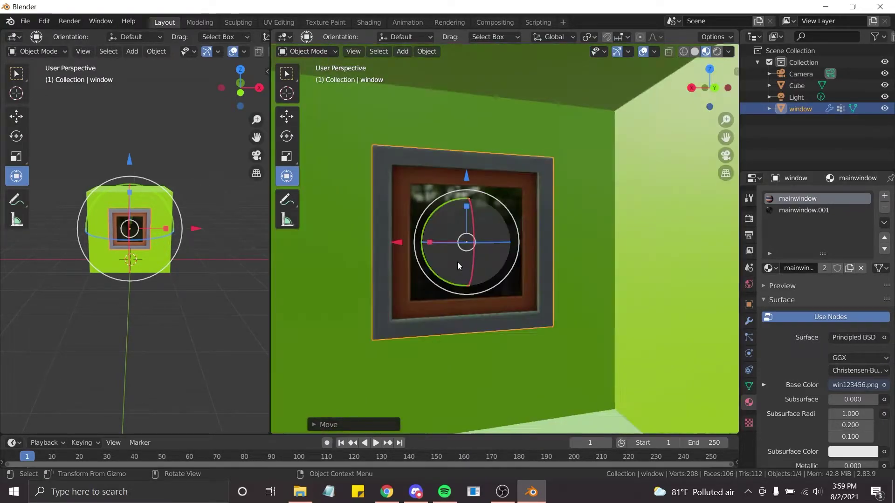
key(KP_4)
key(KP_6)
key(KP_6)
key(KP_6)
key(KP_6)
key(KP_6)
key(KP_6)
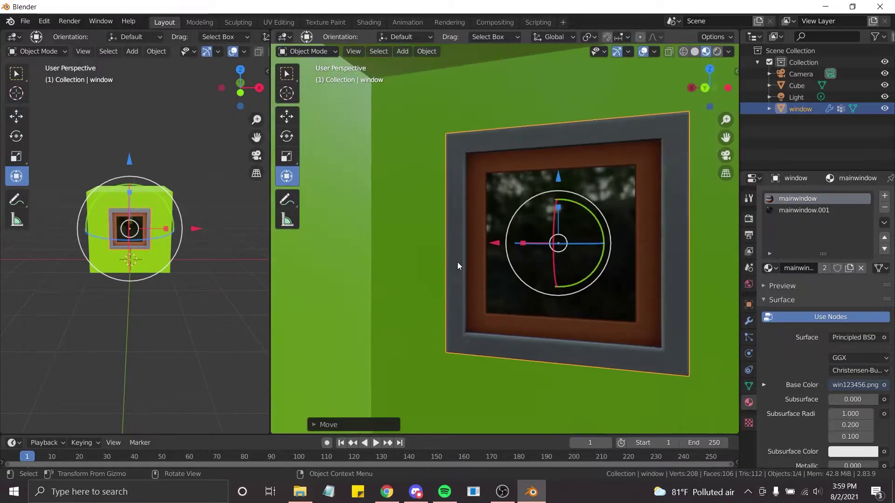
key(KP_4)
key(KP_4)
key(KP_4)
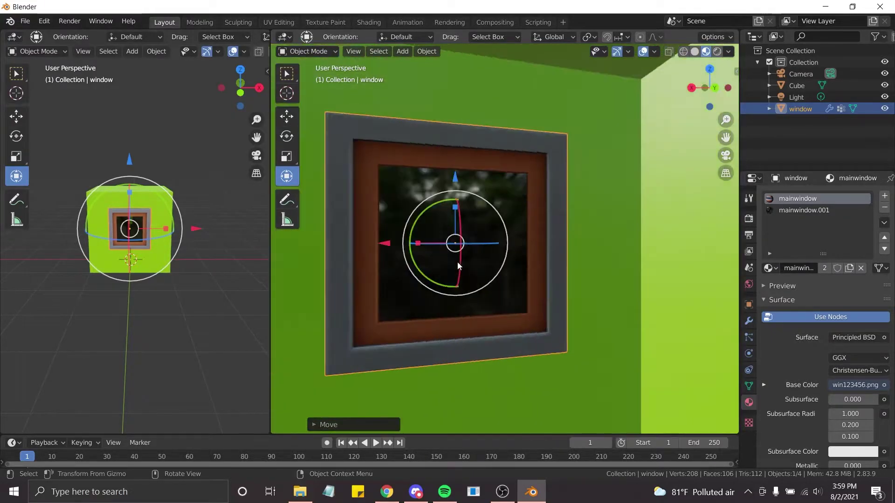
key(KP_4)
key(KP_8)
key(KP_2)
scroll(457, 265, up, 1)
scroll(458, 264, up, 1)
Switch the viewport to Rendered shading and examine the window from inside the cube and from the front
key(z)
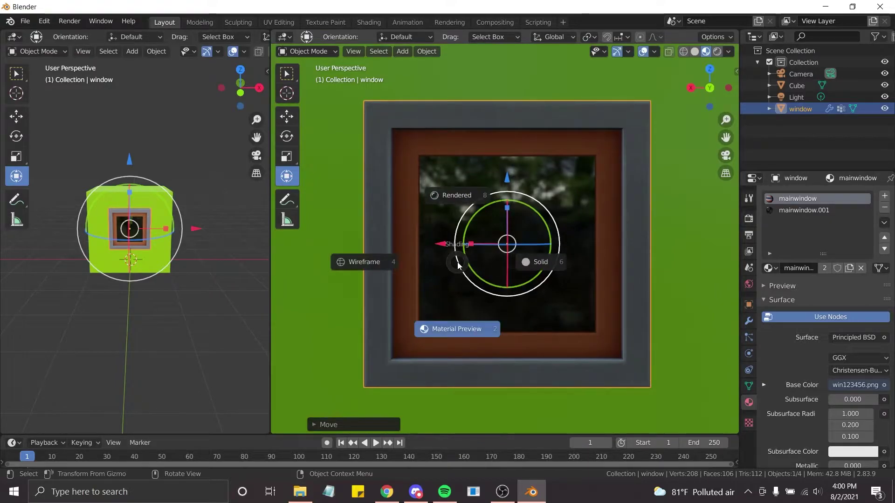
key(8)
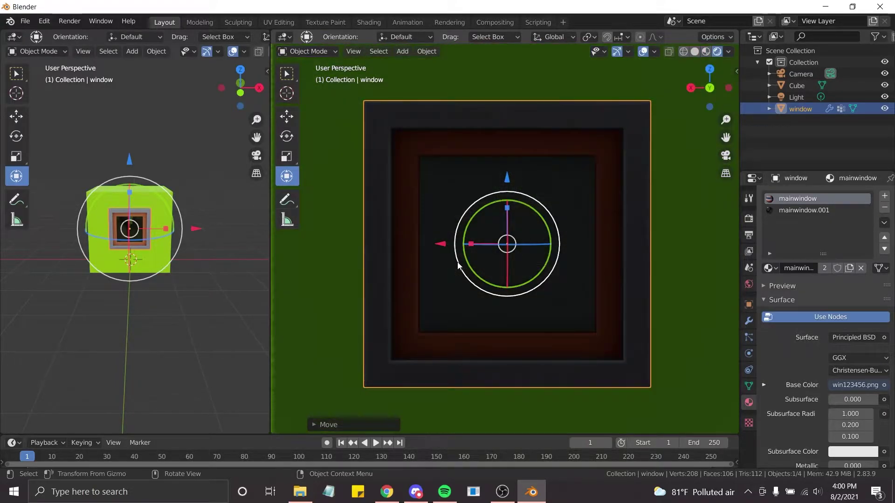
key(KP_4)
key(KP_4)
key(KP_4)
key(KP_4)
key(KP_4)
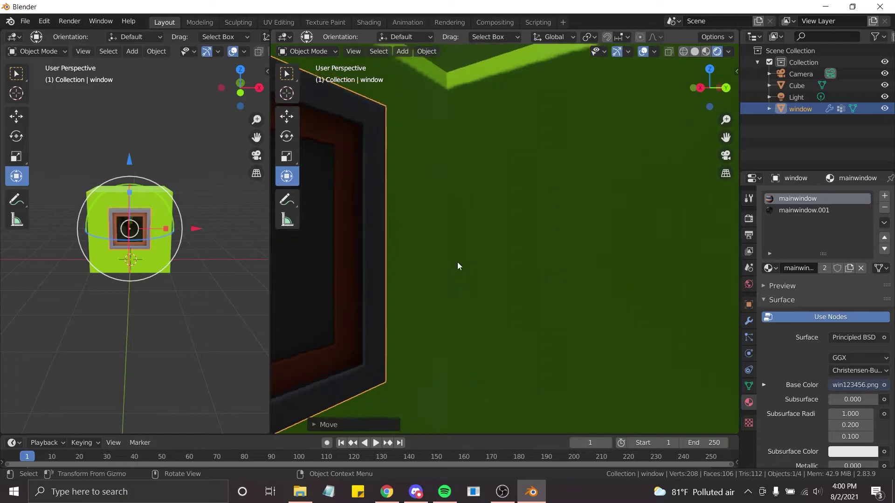
key(KP_6)
key(KP_6)
key(KP_6)
key(KP_6)
key(KP_6)
key(KP_6)
key(KP_1)
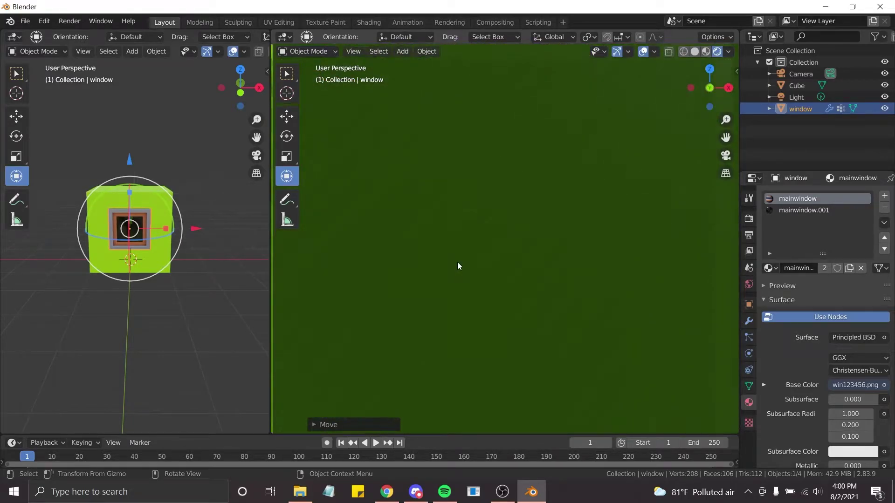
scroll(457, 262, down, 7)
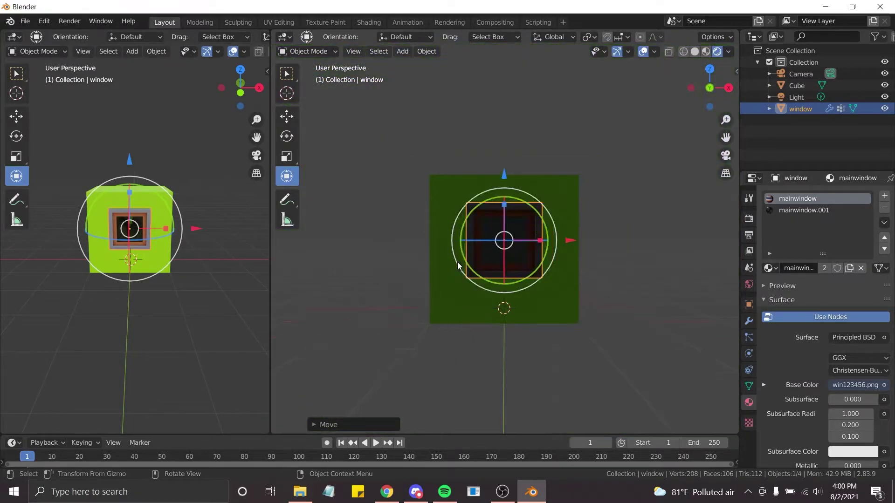
key(KP_8)
key(KP_8)
key(KP_2)
key(KP_2)
Return the viewport to Material Preview shading and check the window on the cube from the front
key(z)
key(KP_2)
scroll(457, 262, up, 2)
scroll(457, 262, up, 5)
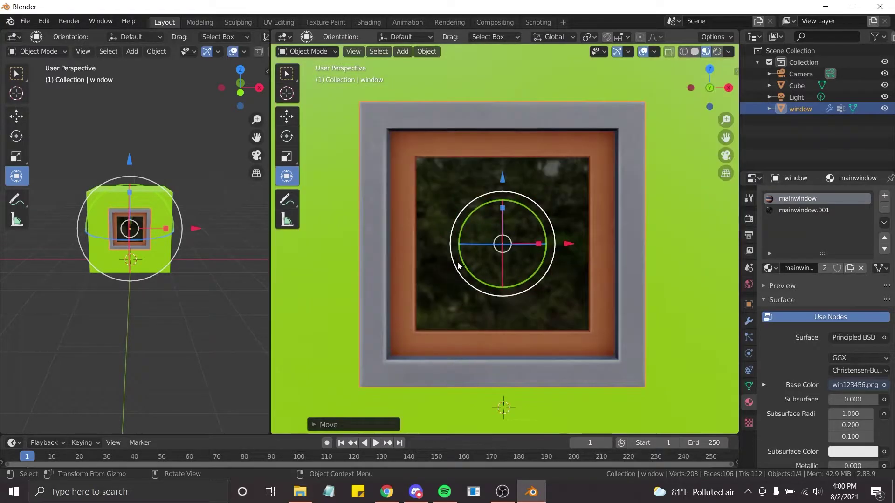
scroll(457, 266, down, 6)
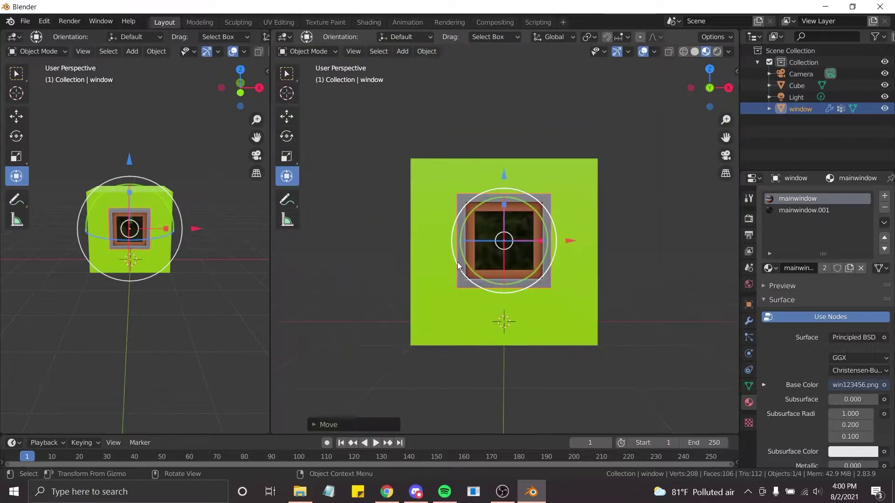
key(KP_1)
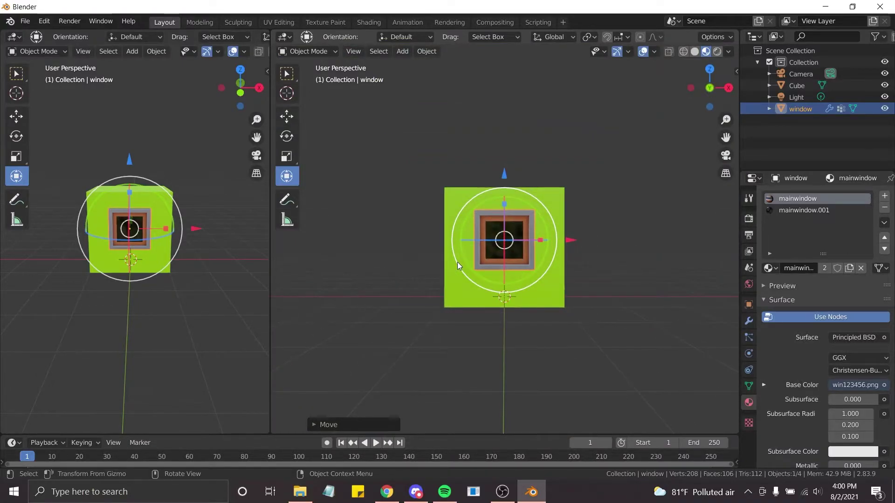
scroll(457, 262, up, 1)
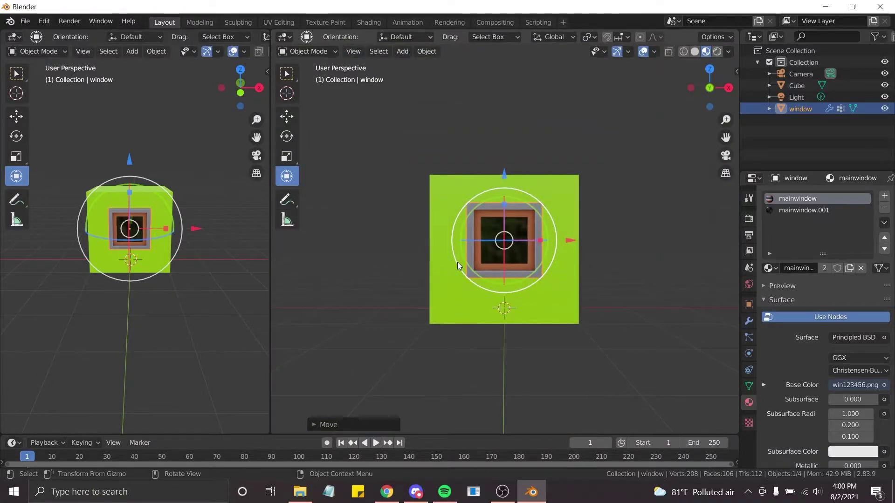
click(566, 203)
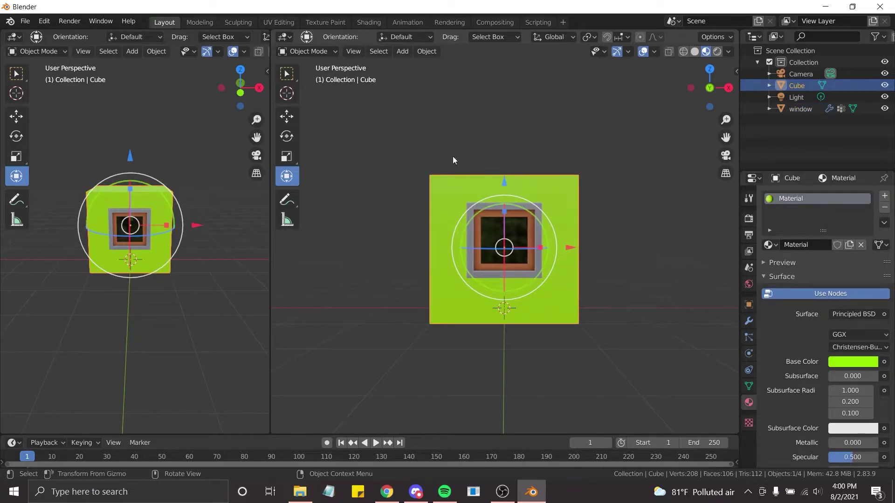
click(307, 51)
click(317, 79)
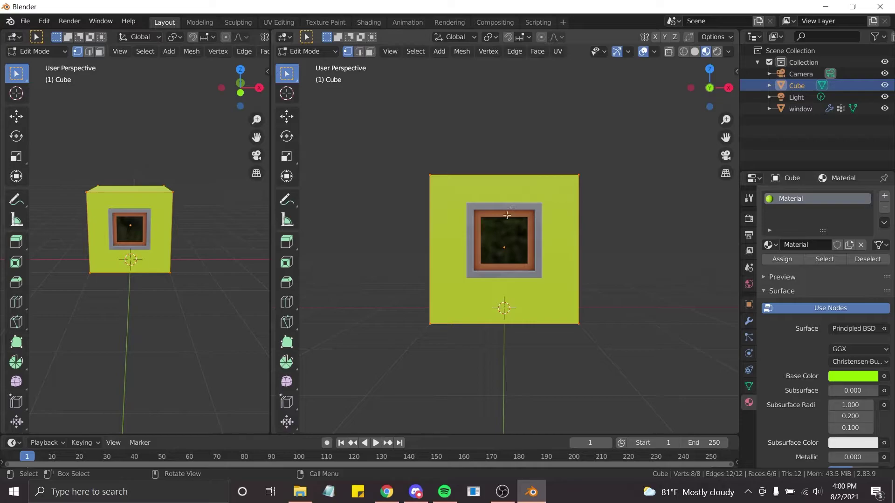
key(Tab)
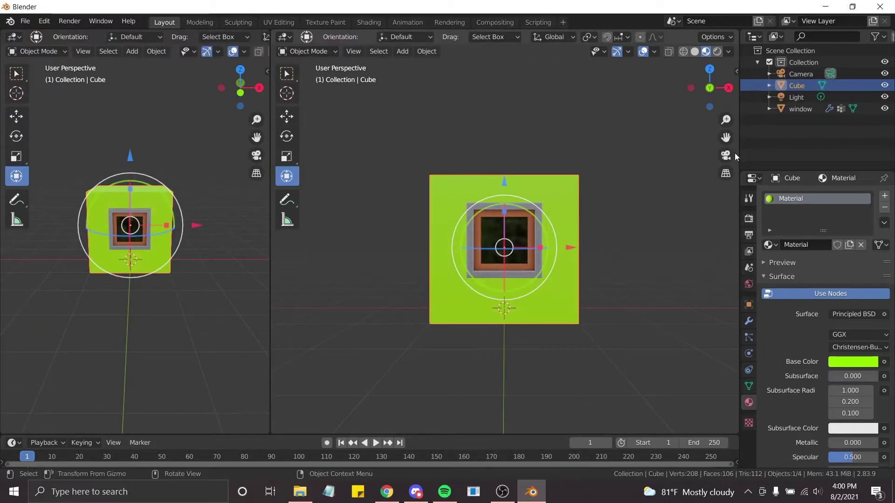
Duplicate the window and place the copy along the X axis just beyond the original on the +X side
click(801, 108)
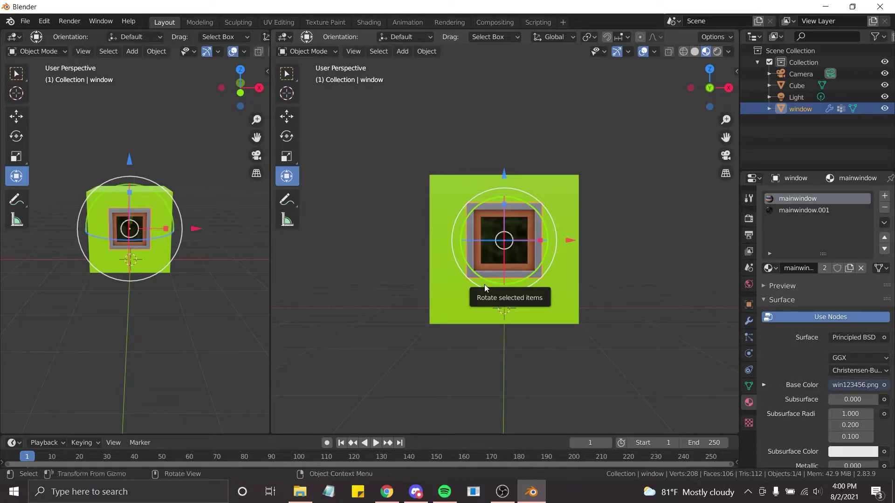
key(shift+d)
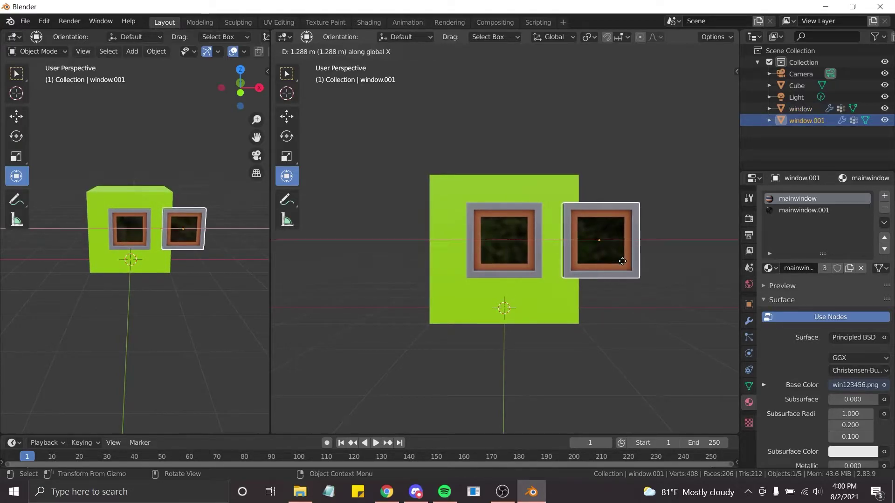
click(628, 257)
Rotate the duplicated window about 90 degrees around the Z axis as seen from above
key(KP_7)
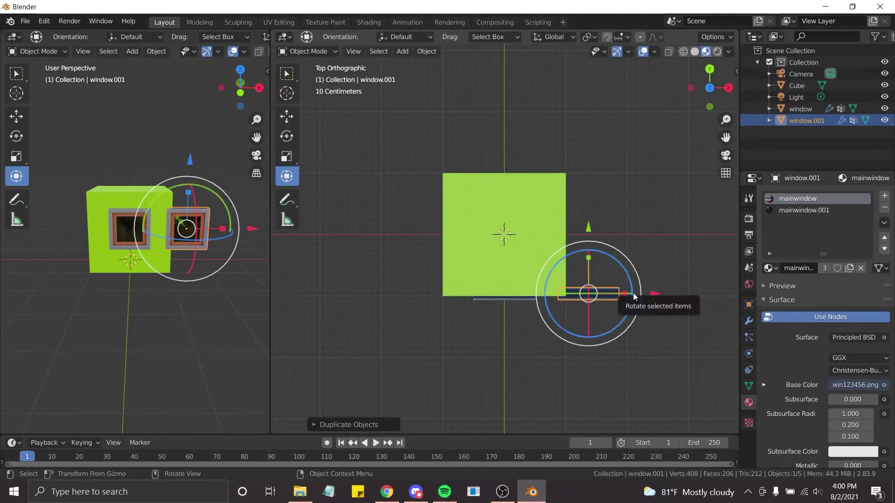
key(r)
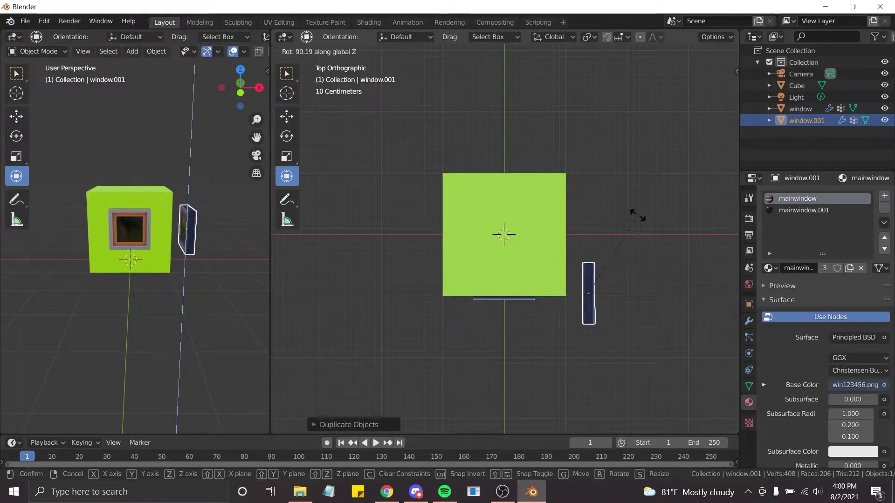
key(Return)
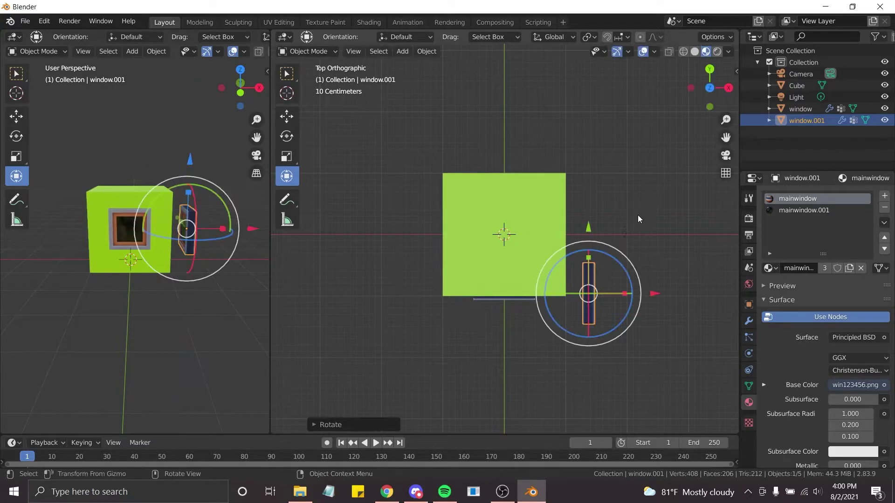
Move the duplicated window along Y and X so it sits centred in the cube's +X side face
drag(588, 225, 588, 162)
drag(658, 226, 630, 226)
key(KP_2)
key(KP_2)
key(KP_2)
key(KP_2)
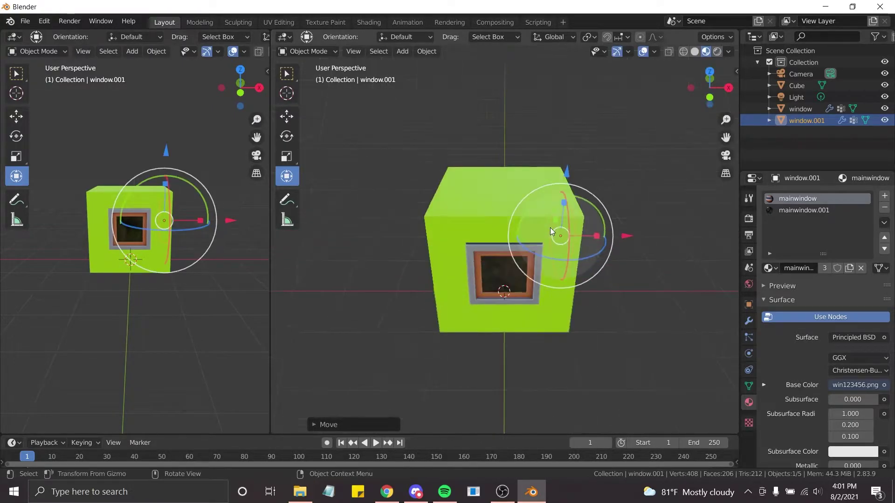
key(KP_2)
key(KP_2)
scroll(550, 227, up, 2)
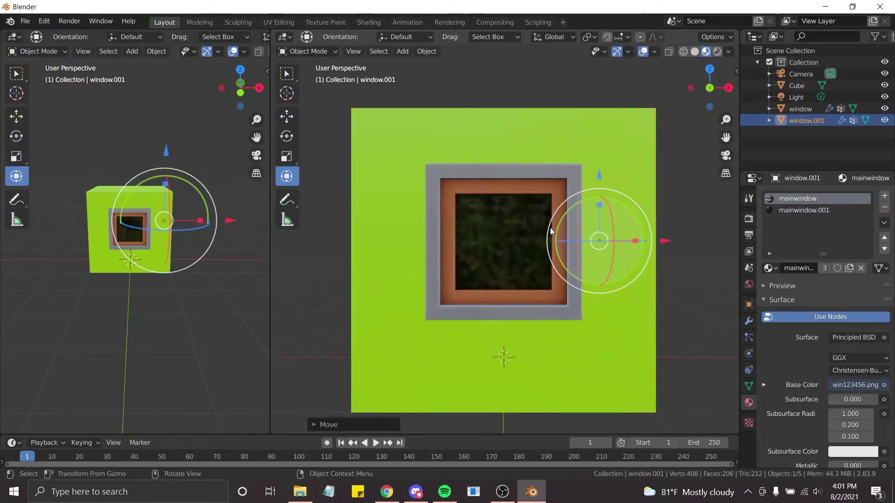
Edit the cube's mesh in face select mode and select only its front face behind the window
click(392, 157)
key(Tab)
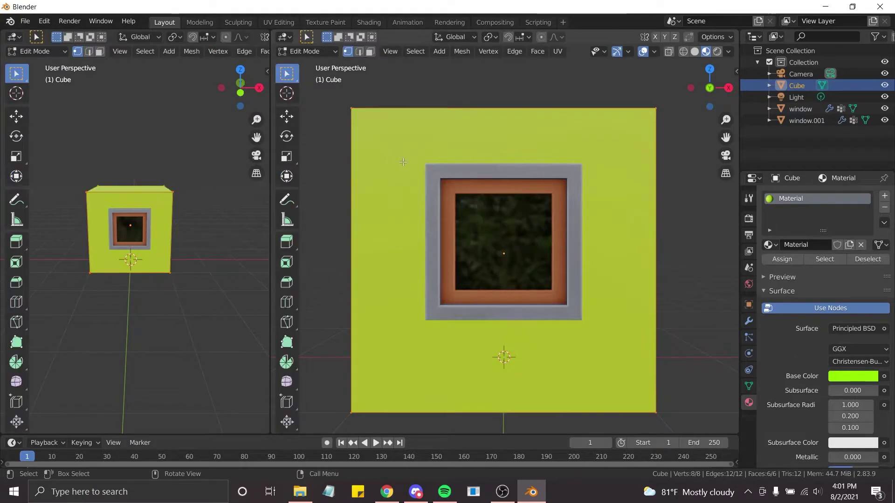
click(370, 52)
key(alt+a)
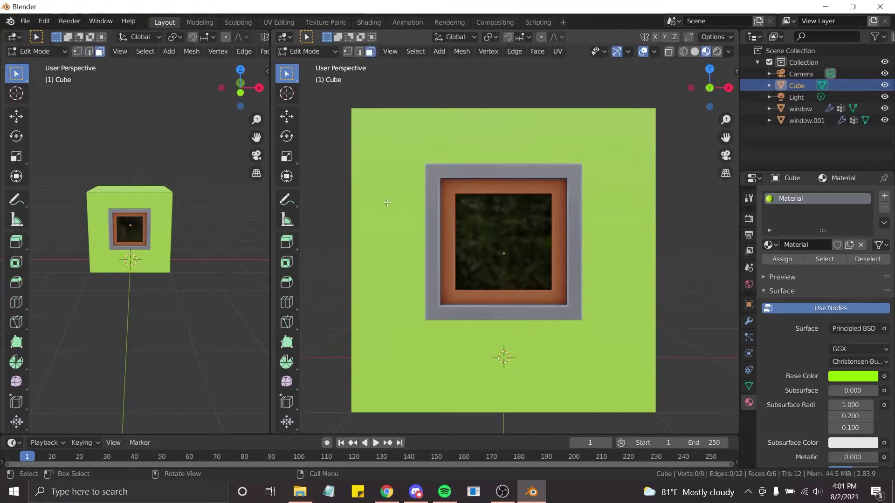
click(387, 203)
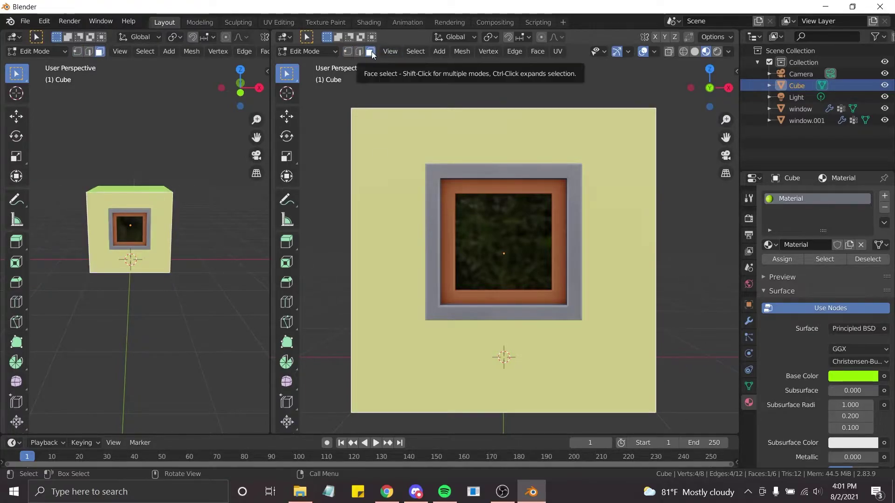
Subdivide the cube's selected front face with 15 cuts
right_click(386, 189)
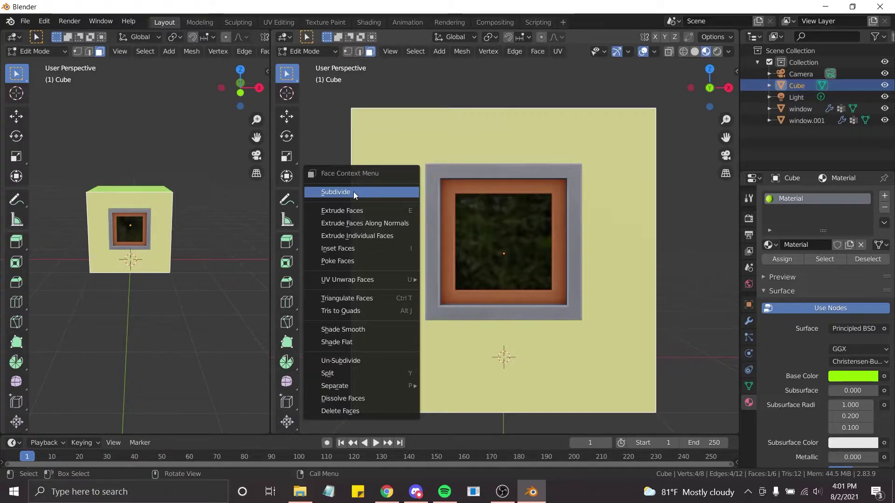
right_click(391, 130)
right_click(390, 130)
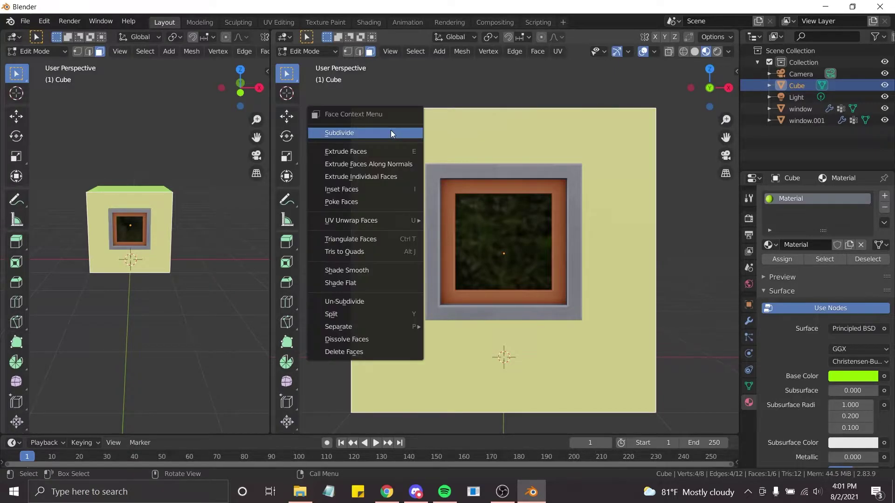
click(341, 134)
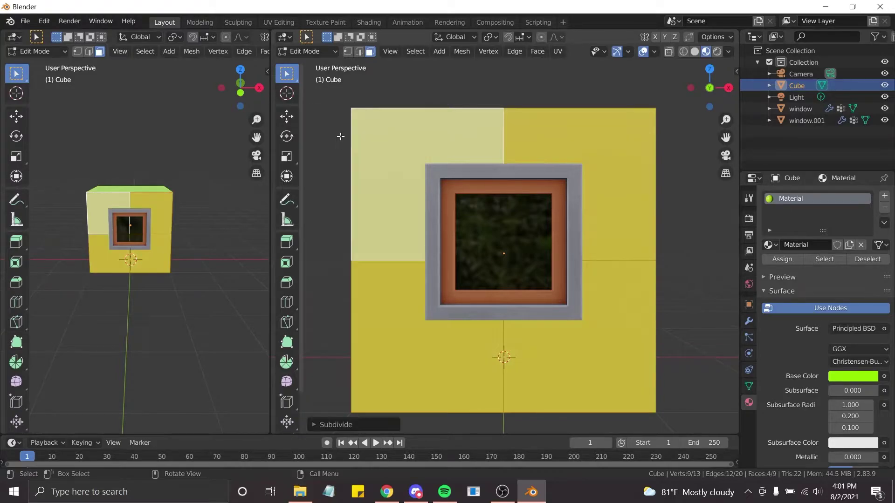
click(327, 423)
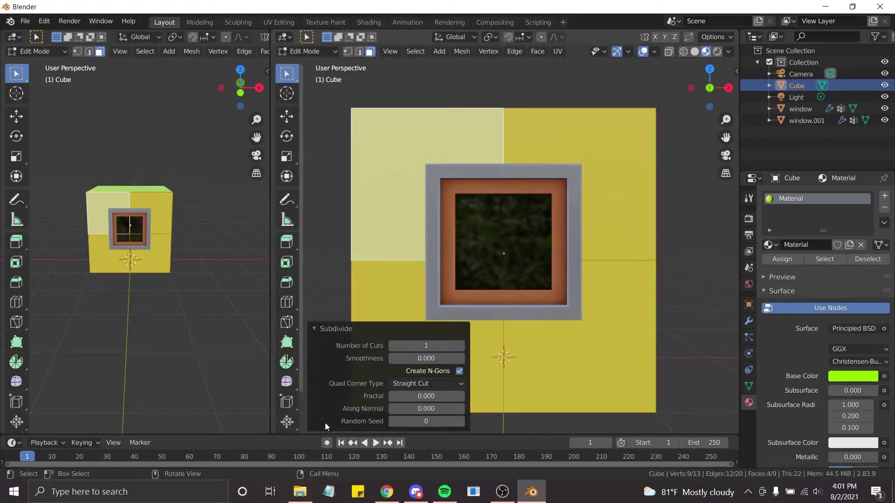
click(433, 345)
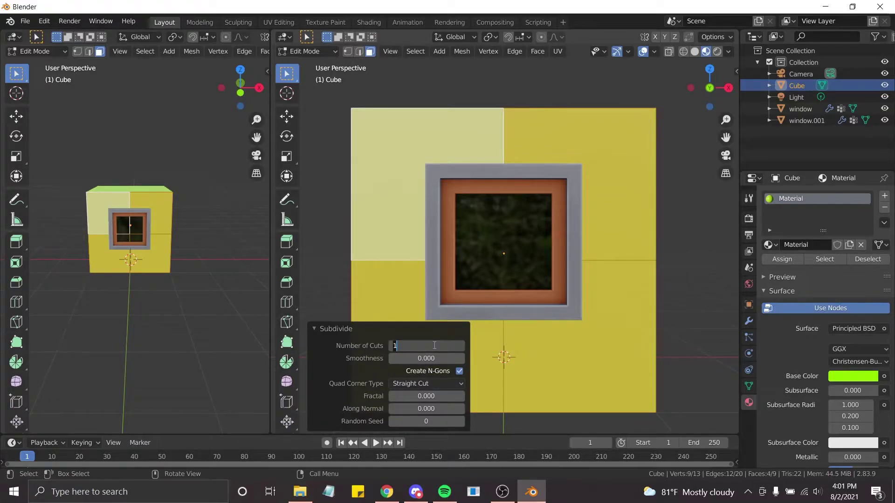
text(10)
key(Return)
click(434, 345)
text(15)
key(Return)
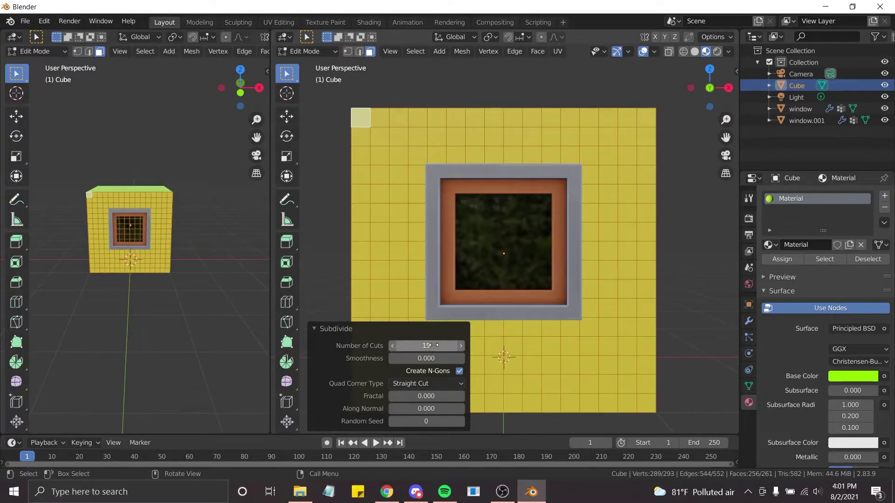
Try 16 and 14 cuts for the cube's front face subdivision, and return the number of cuts to 15
click(433, 345)
text(16)
key(Return)
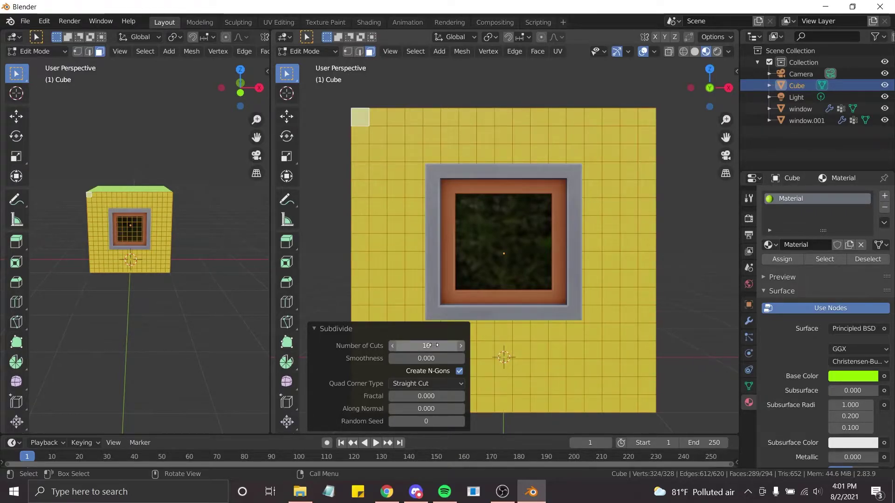
click(432, 345)
text(14)
key(Return)
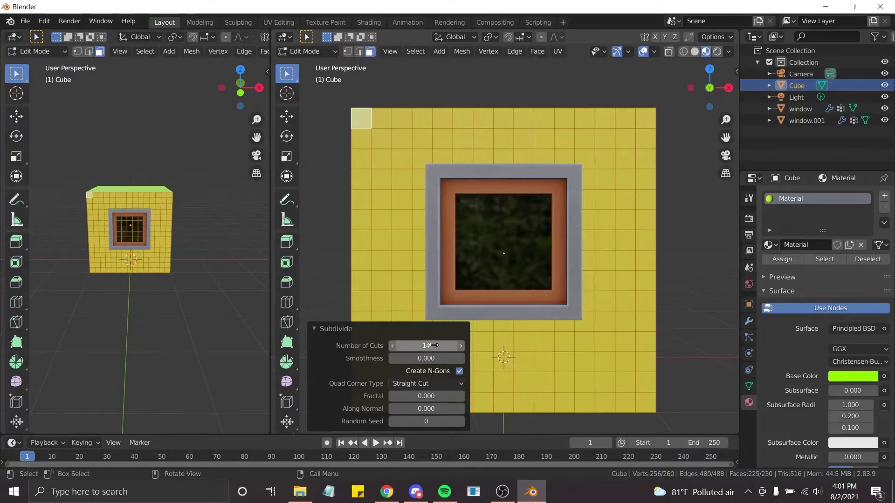
key(KP_1)
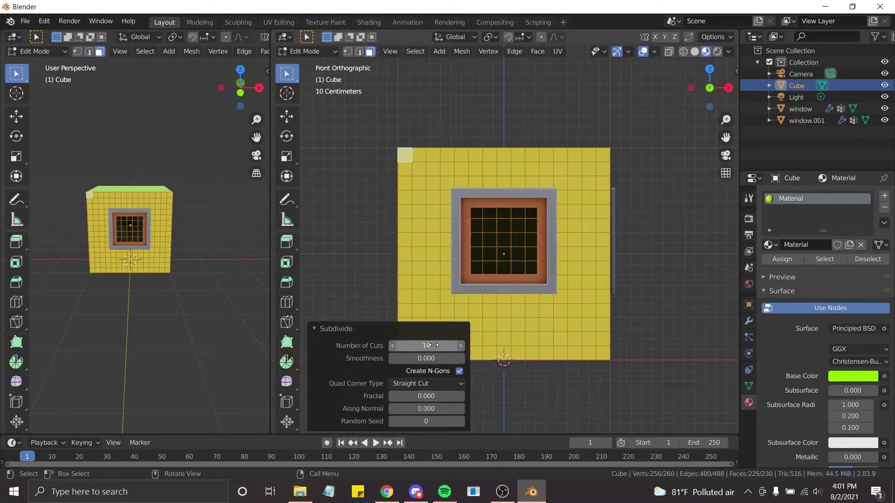
key(KP_5)
click(432, 345)
text(15)
key(Return)
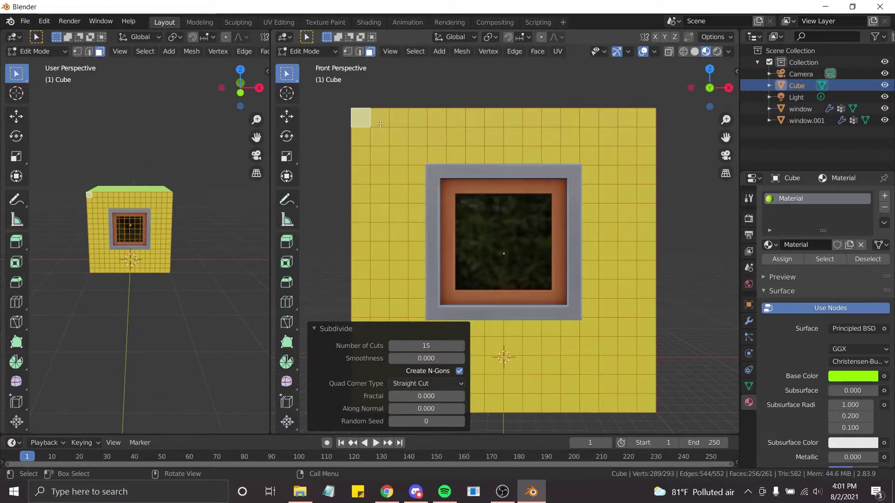
Select the 6 by 6 block of front wall faces behind the window's frame opening and delete those faces
click(443, 181)
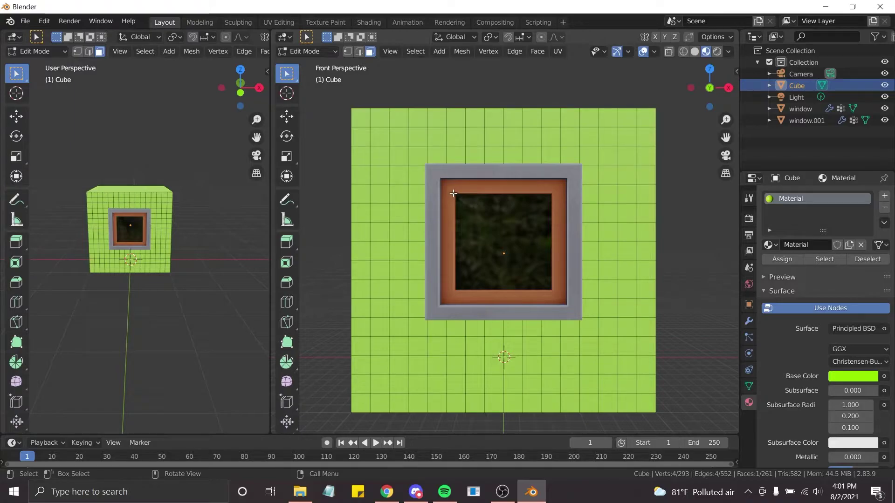
drag(451, 189, 561, 298)
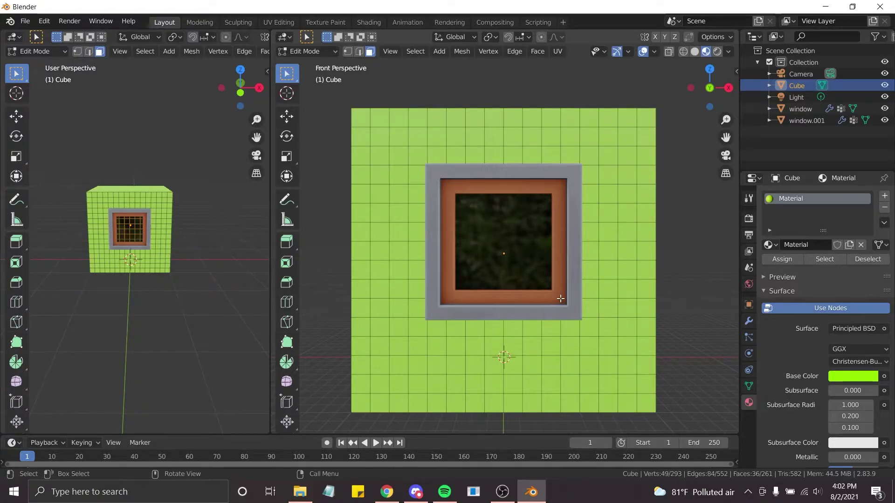
key(x)
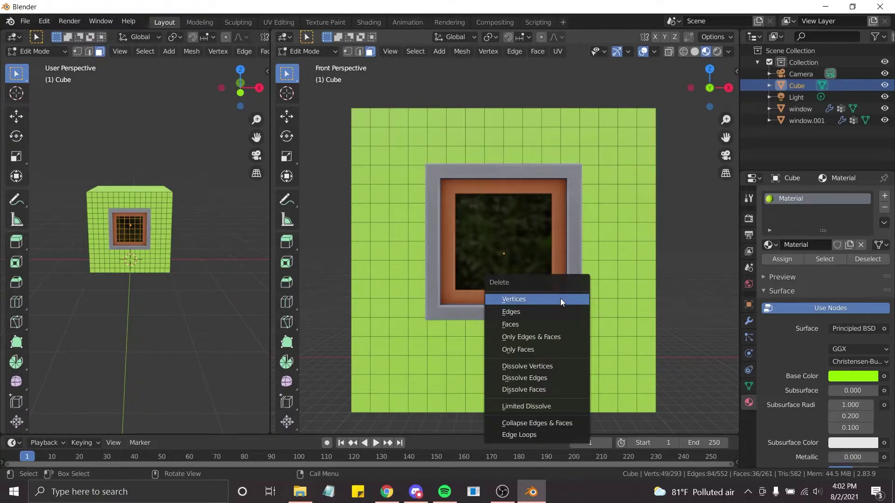
click(510, 324)
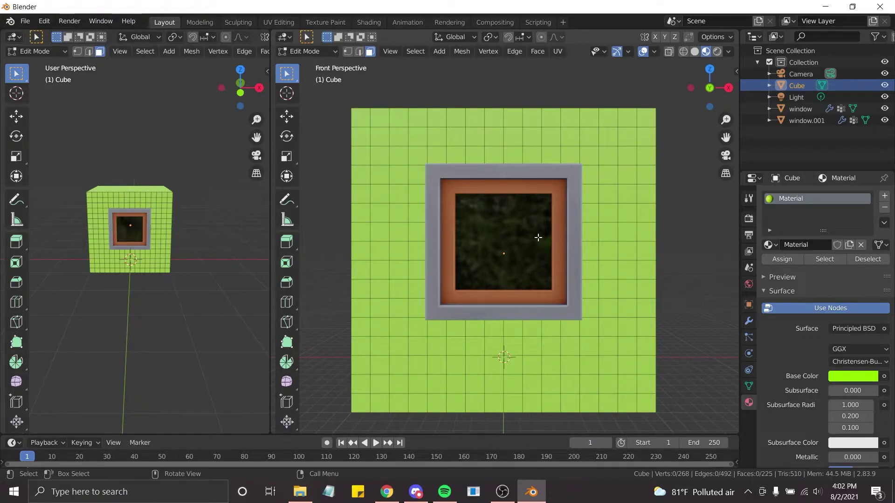
Inspect the wall opening from inside and outside the cube in Rendered shading, and return to Material Preview shading
middle_drag(537, 237, 537, 237)
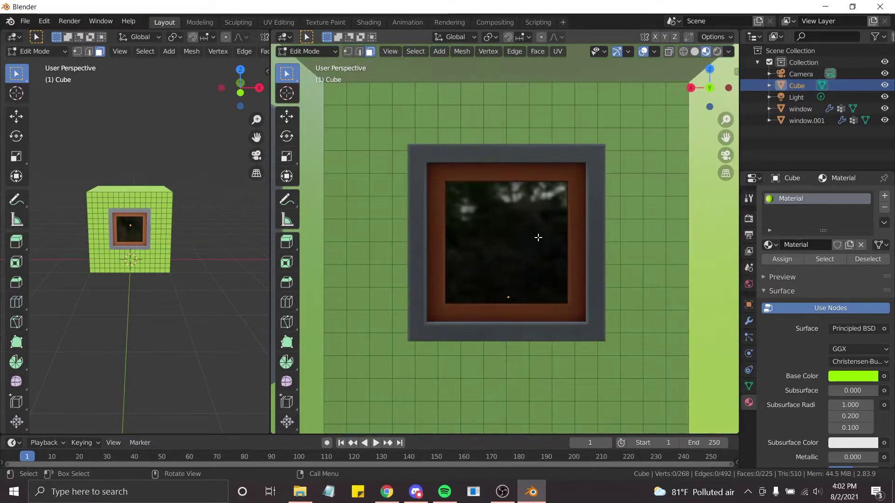
key(z)
key(8)
scroll(538, 237, up, 8)
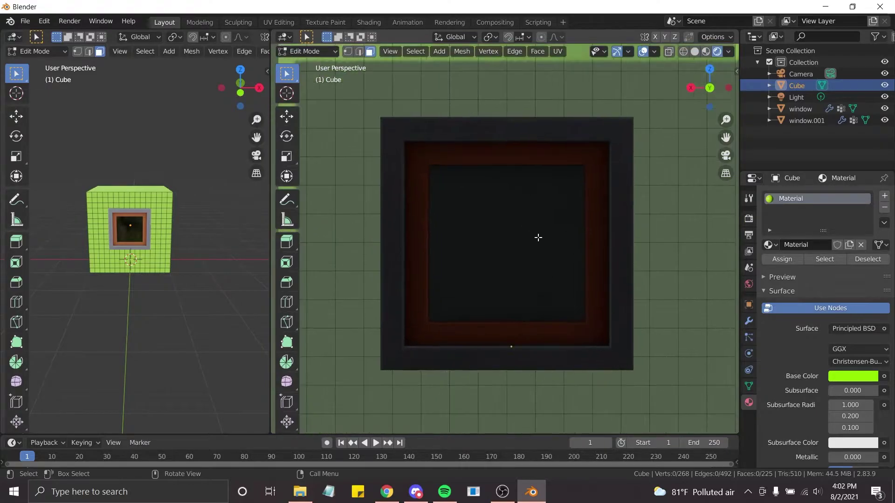
key(KP_6)
middle_drag(538, 238, 538, 237)
scroll(538, 237, down, 20)
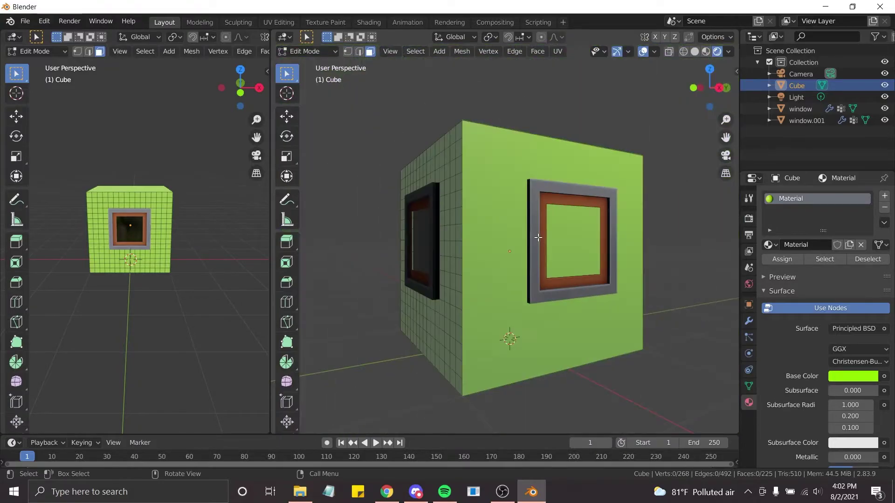
key(KP_6)
key(KP_6)
key(KP_6)
middle_drag(538, 237, 538, 238)
key(z)
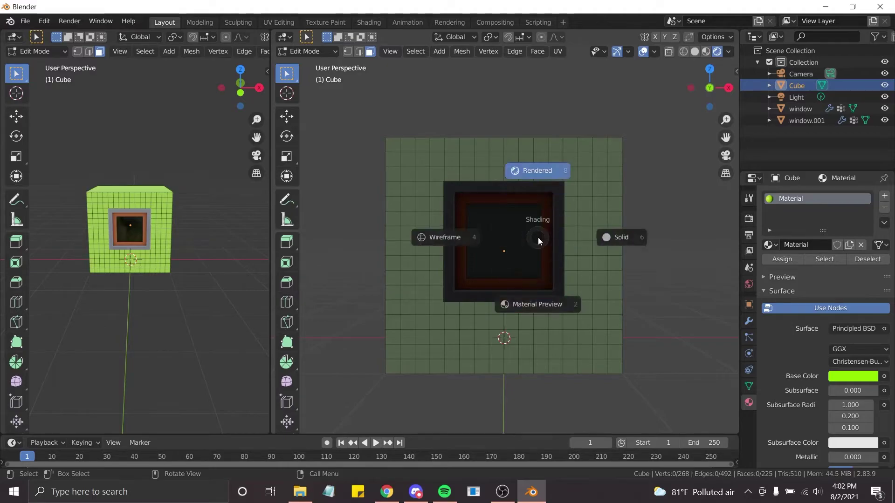
key(2)
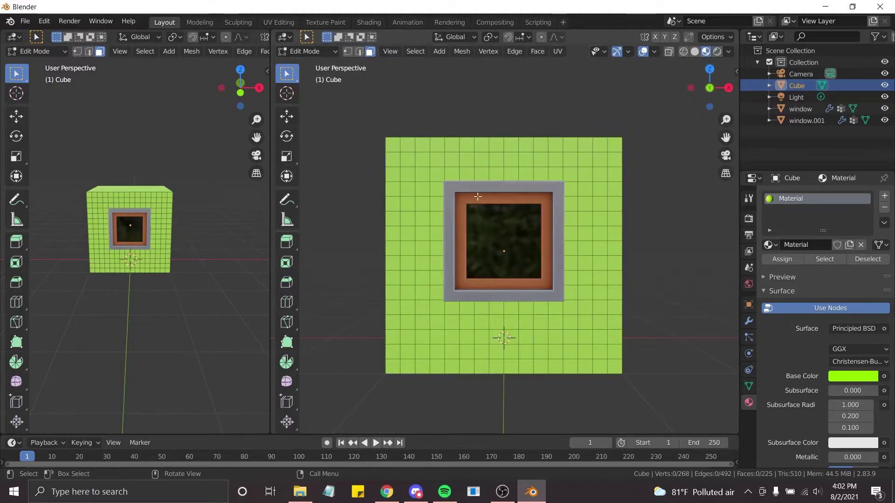
Leave mesh editing, try moving the front window up about 1.4 m along Z, and undo the move
key(Tab)
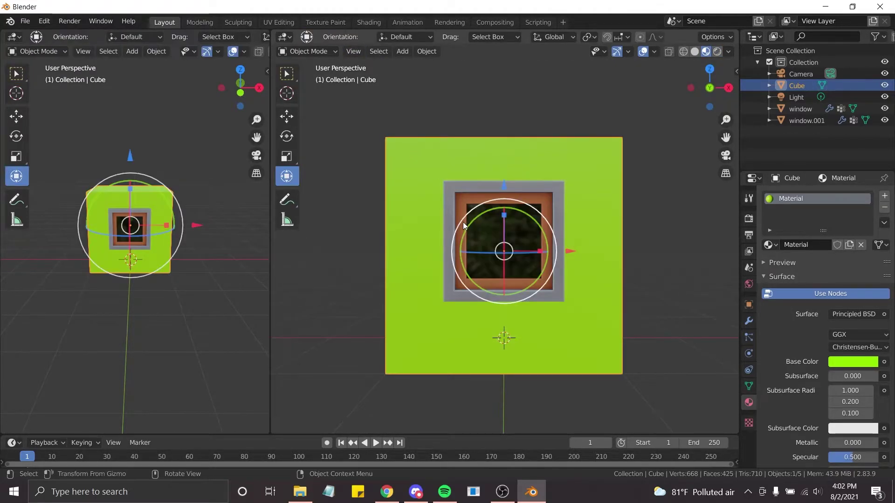
click(462, 223)
drag(504, 186, 513, 396)
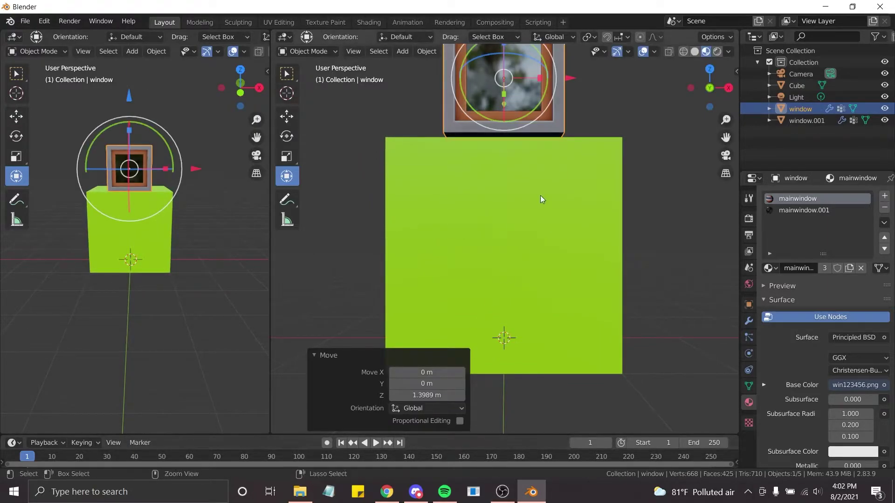
key(ctrl+z)
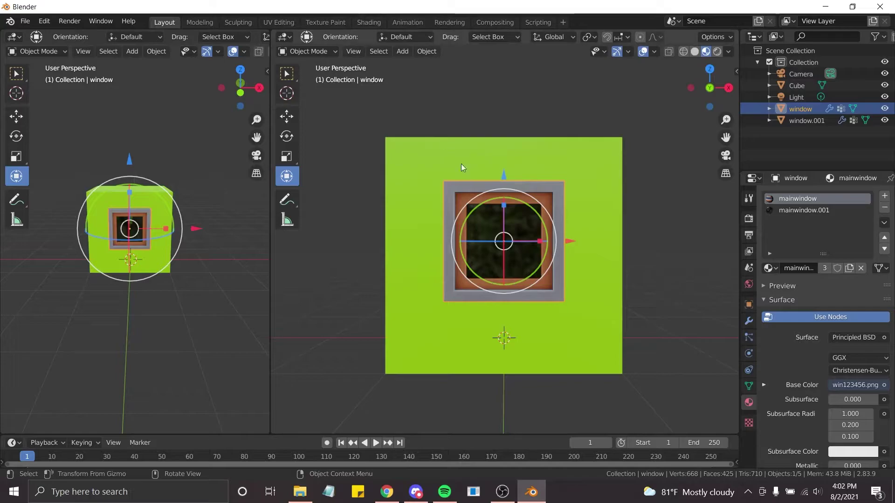
Hide the front window and examine the opening in the cube's front wall with the cube in Edit Mode
key(Tab)
key(Tab)
click(415, 185)
key(Tab)
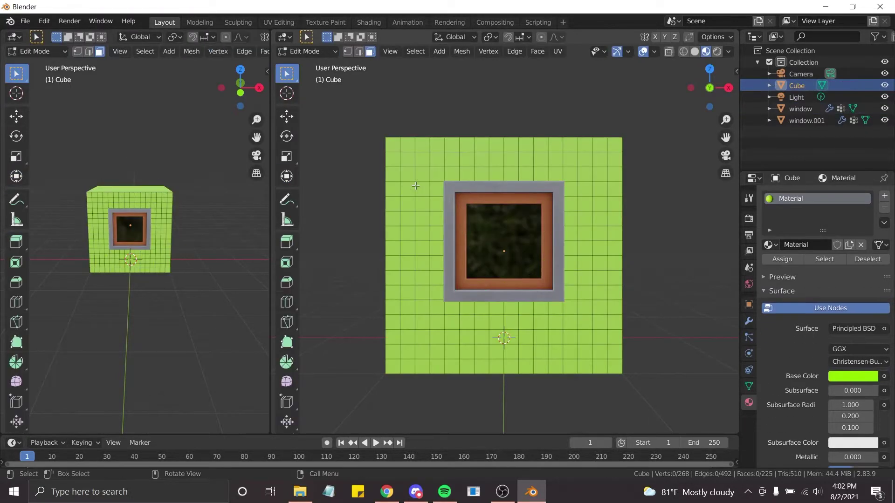
drag(465, 196, 545, 277)
click(886, 110)
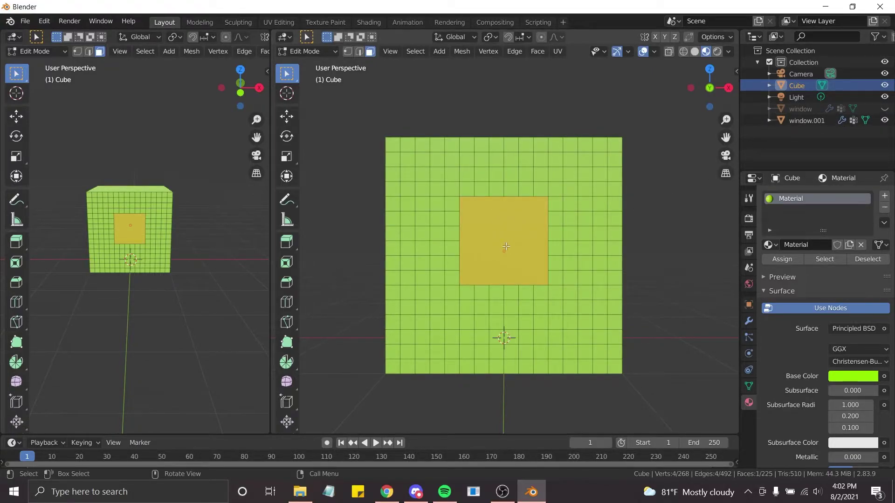
scroll(506, 246, up, 3)
key(KP_4)
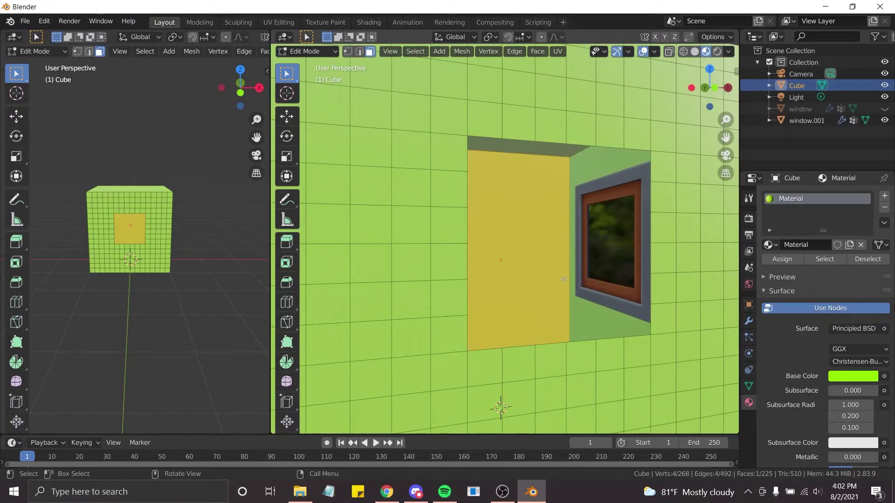
key(Tab)
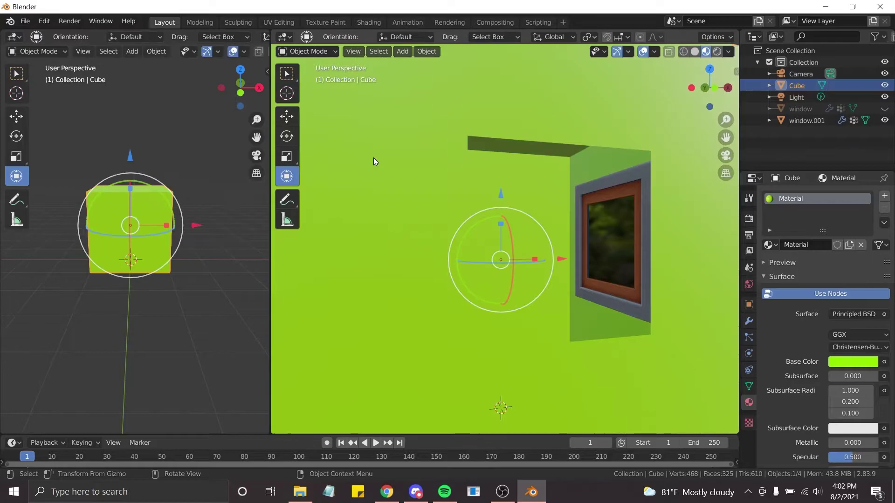
Examine the cube's walls and the side window from all around, and show the hidden front window again
middle_drag(502, 263, 502, 263)
scroll(502, 263, down, 3)
scroll(503, 263, up, 3)
scroll(503, 263, down, 2)
scroll(503, 262, down, 5)
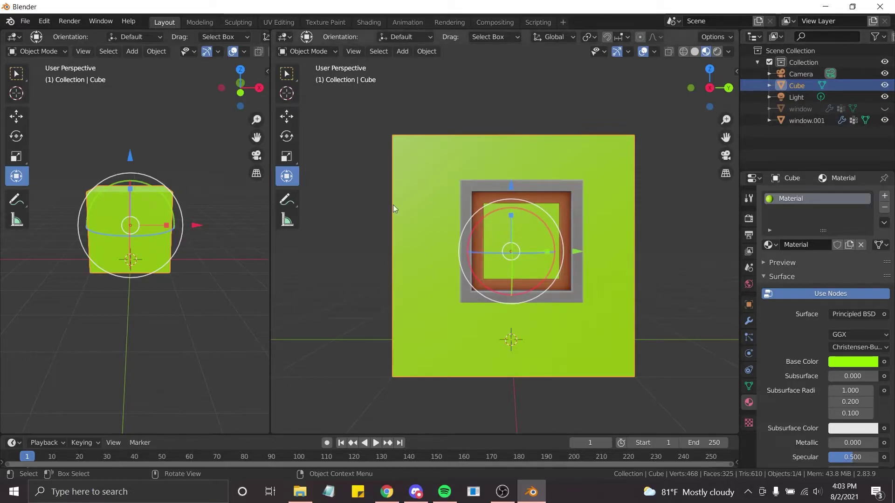
key(KP_4)
key(KP_4)
key(KP_4)
key(KP_4)
key(KP_4)
key(KP_4)
key(KP_4)
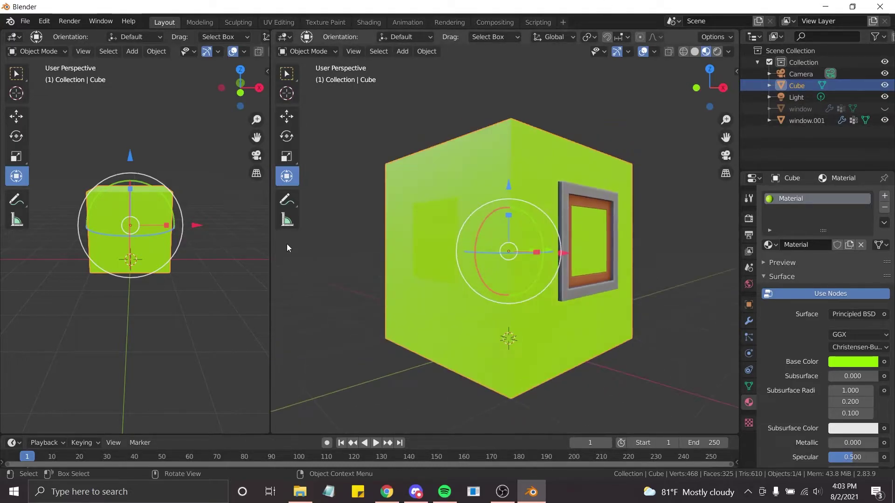
scroll(287, 245, right, 10)
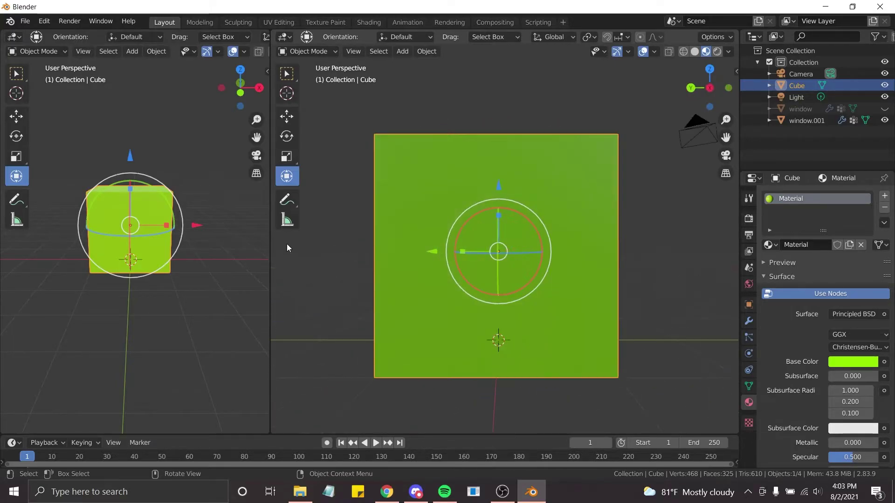
scroll(287, 245, right, 8)
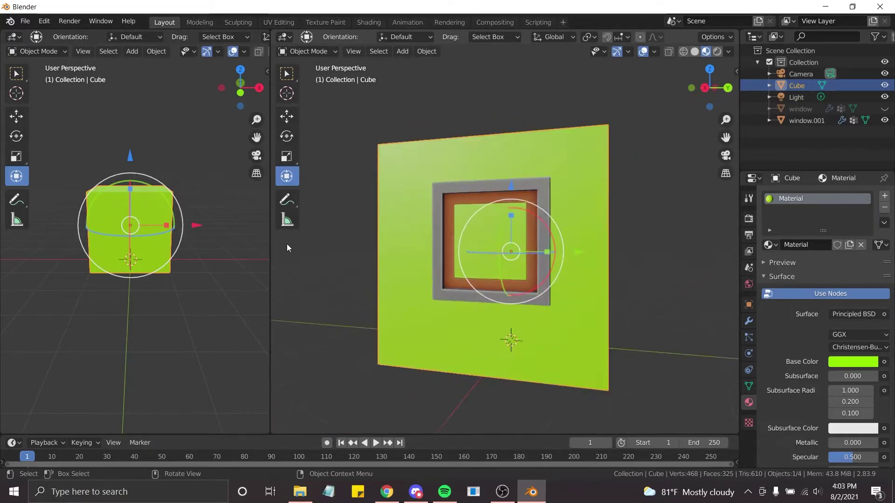
key(KP_6)
key(KP_6)
key(KP_4)
key(KP_4)
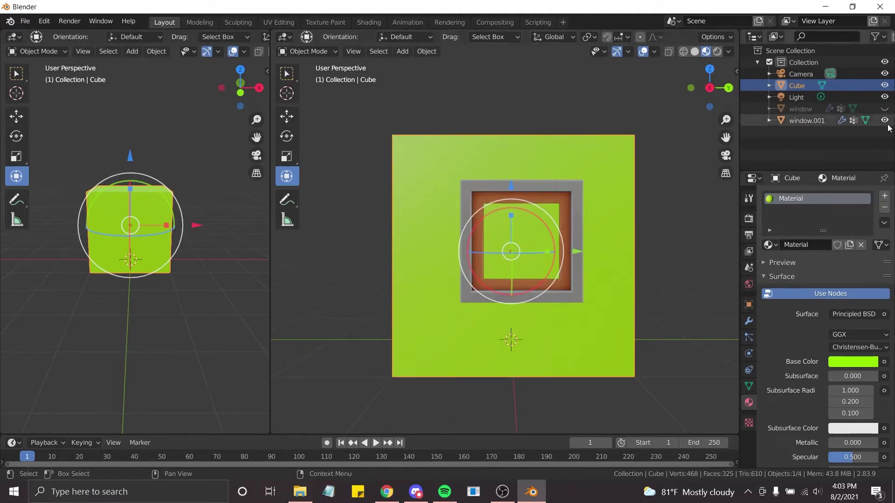
click(885, 109)
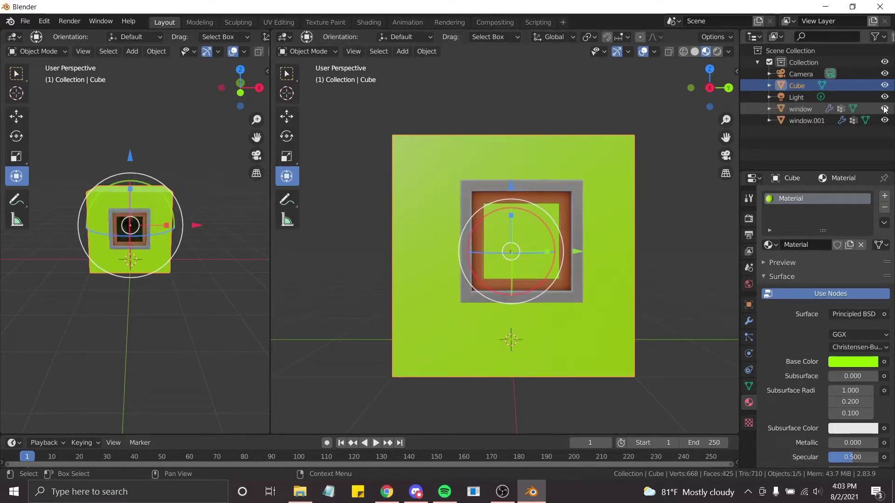
Move the window on the cube's +X side about 0.018 m outward along X so its glass clears the wall
click(811, 120)
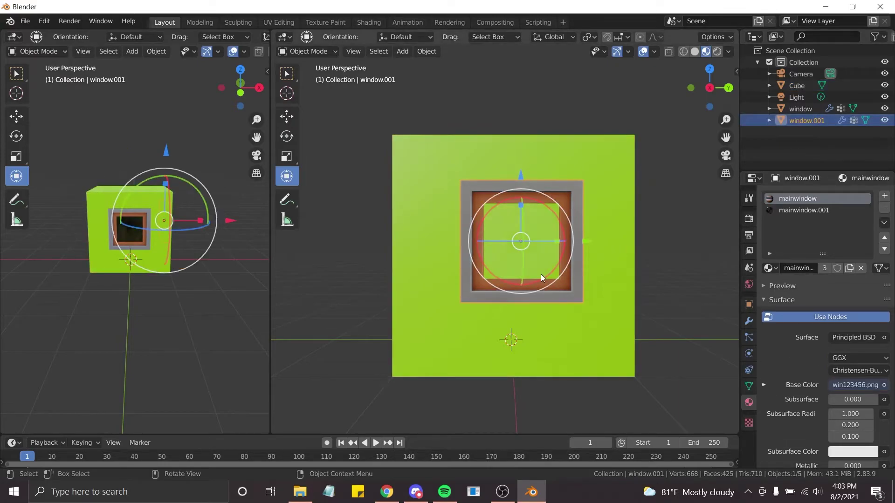
key(g)
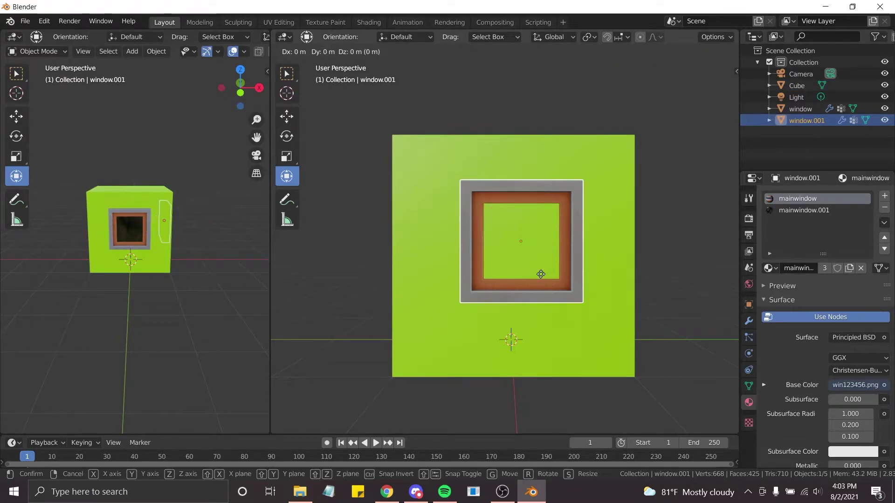
key(x)
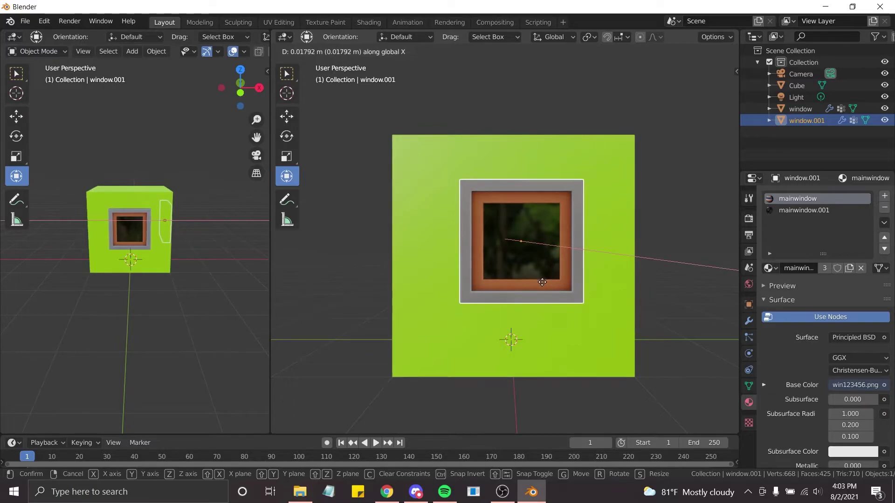
click(542, 281)
Examine both windows on the cube's walls from the front, the side, above, below and close up
key(KP_4)
key(KP_4)
key(KP_4)
key(KP_4)
key(KP_4)
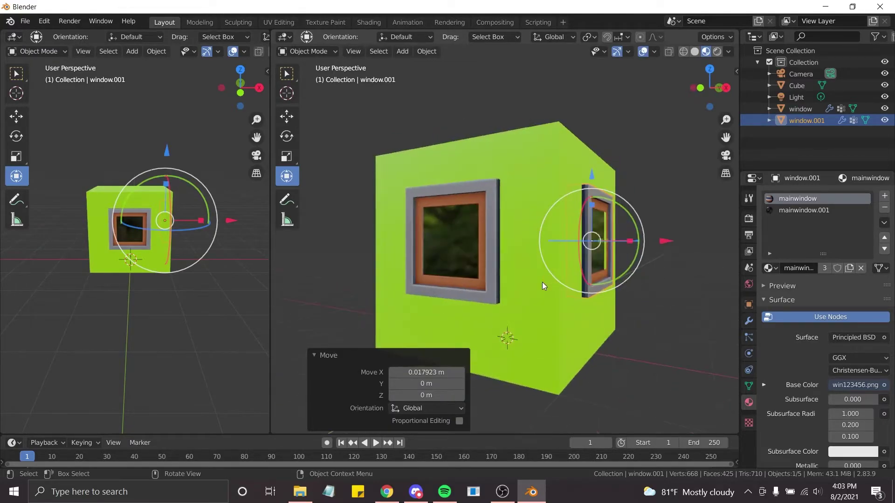
scroll(542, 283, up, 5)
key(KP_4)
key(KP_4)
key(KP_4)
key(KP_4)
key(KP_4)
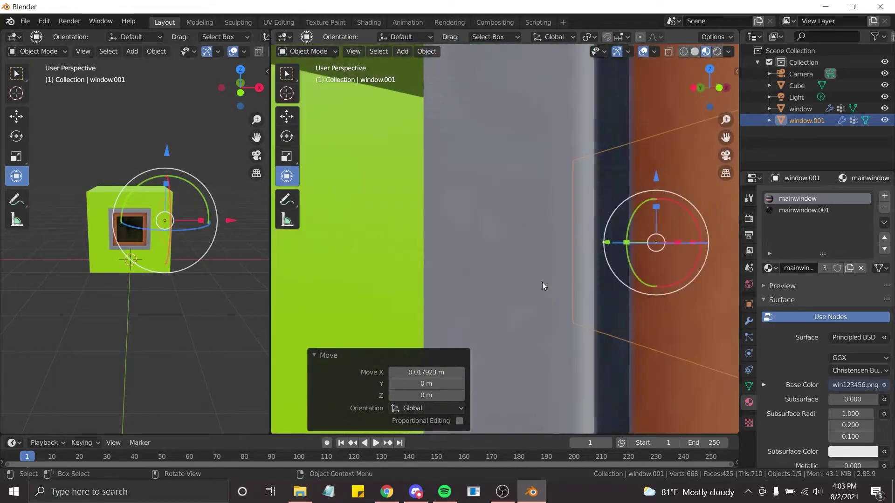
key(KP_6)
key(KP_6)
key(KP_6)
key(KP_6)
key(KP_6)
key(KP_6)
key(KP_6)
key(KP_6)
key(KP_6)
key(KP_6)
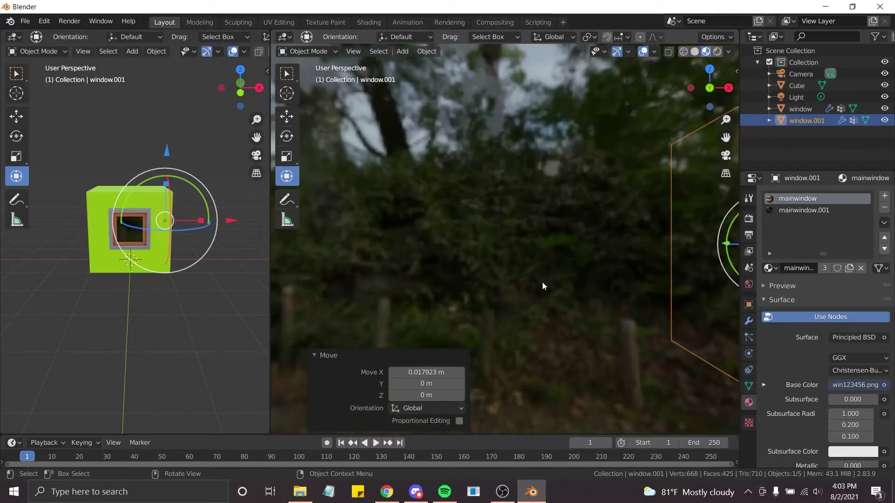
scroll(542, 281, down, 5)
key(KP_4)
key(KP_4)
key(KP_4)
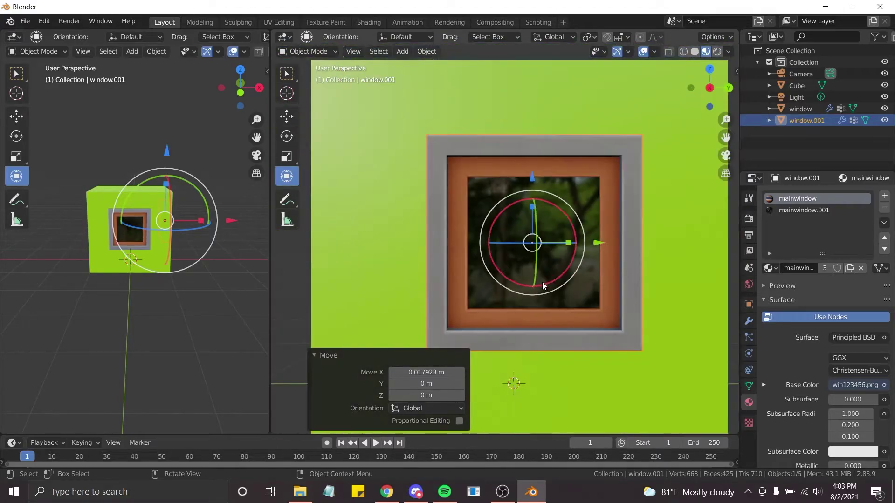
key(KP_8)
key(KP_8)
key(KP_8)
key(KP_8)
key(KP_8)
key(KP_8)
key(KP_8)
key(KP_8)
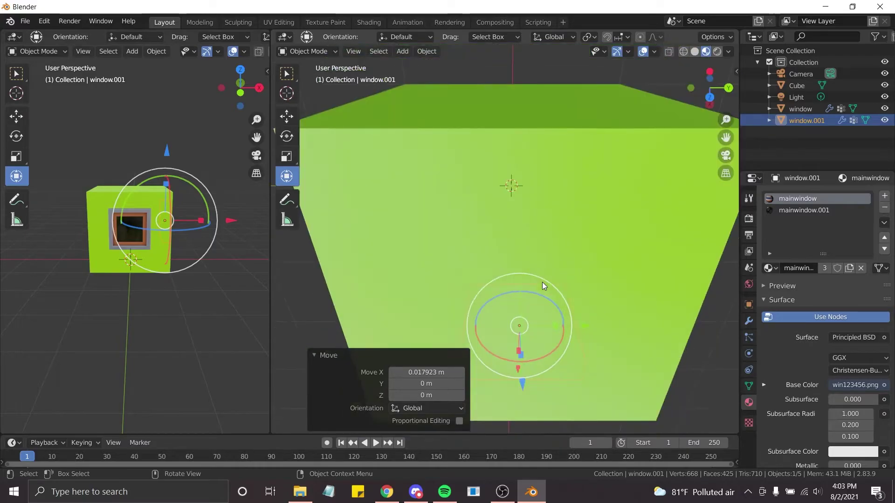
key(KP_2)
key(KP_2)
key(KP_2)
key(KP_2)
key(KP_2)
key(KP_2)
key(KP_2)
key(KP_2)
key(KP_2)
scroll(542, 282, up, 7)
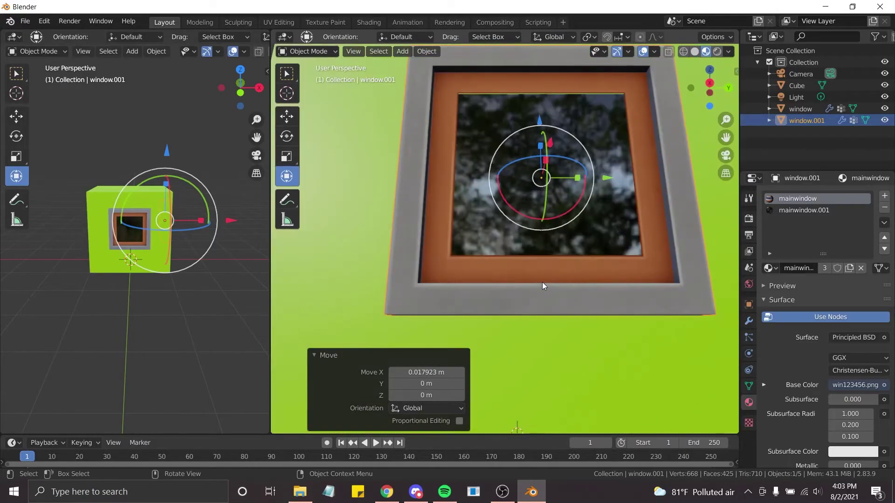
Examine the cube's interior walls and the window on its +X side by orbiting through the cube
key(KP_4)
key(KP_4)
key(KP_4)
key(KP_4)
key(KP_4)
key(KP_4)
key(KP_4)
key(KP_4)
key(KP_4)
key(KP_4)
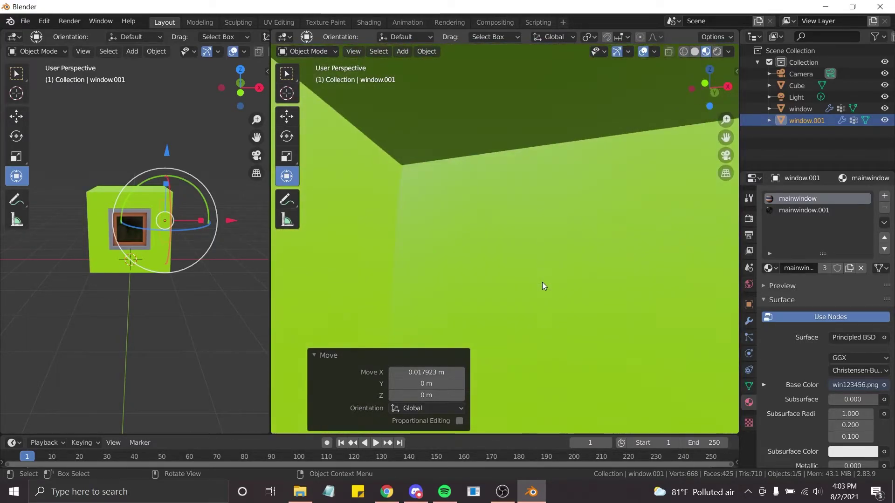
key(KP_4)
key(KP_4)
key(KP_4)
key(KP_4)
key(KP_4)
key(KP_4)
key(KP_4)
key(KP_4)
key(KP_4)
key(KP_4)
key(KP_4)
key(KP_4)
key(KP_4)
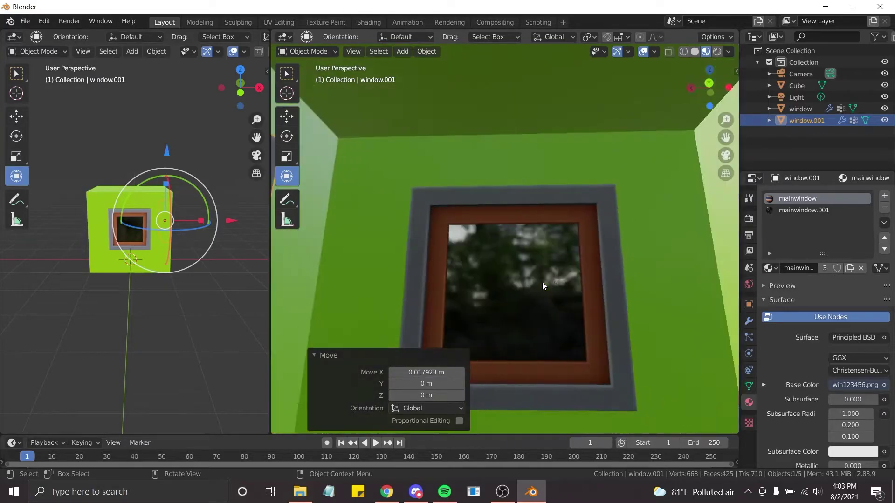
key(KP_4)
key(KP_4)
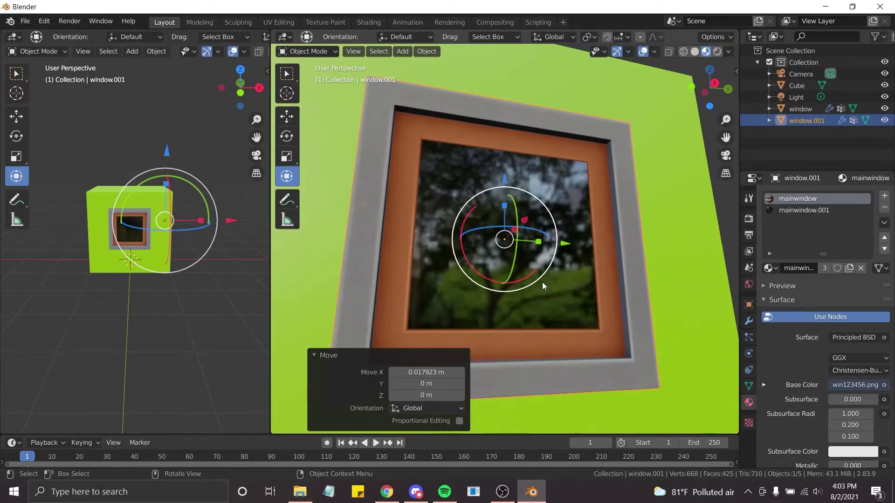
Cut a closed rectangle with the Knife tool into the cube's +X wall, just inside the side window's frame
key(KP_6)
key(KP_8)
key(KP_8)
key(KP_2)
scroll(542, 282, down, 3)
scroll(543, 283, up, 1)
click(362, 197)
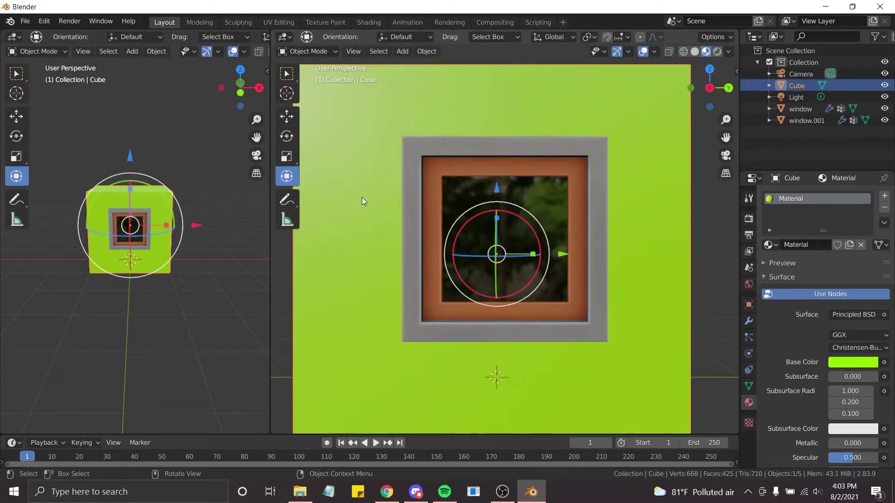
key(Tab)
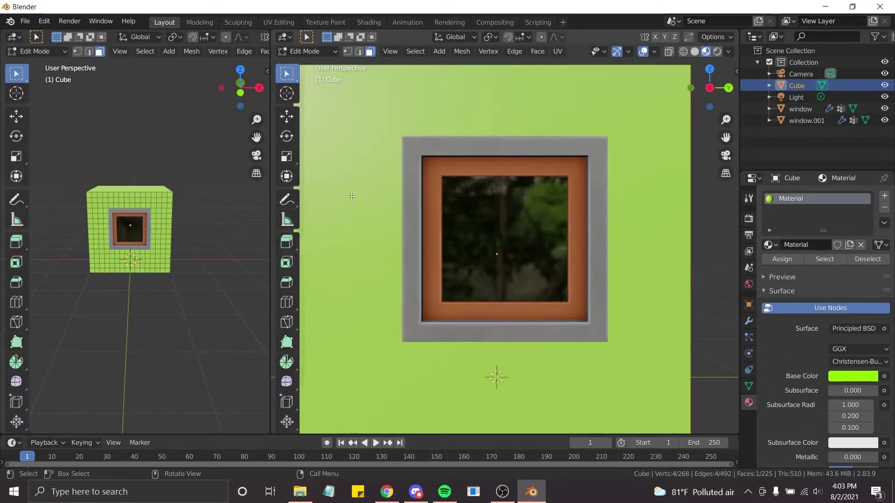
click(287, 321)
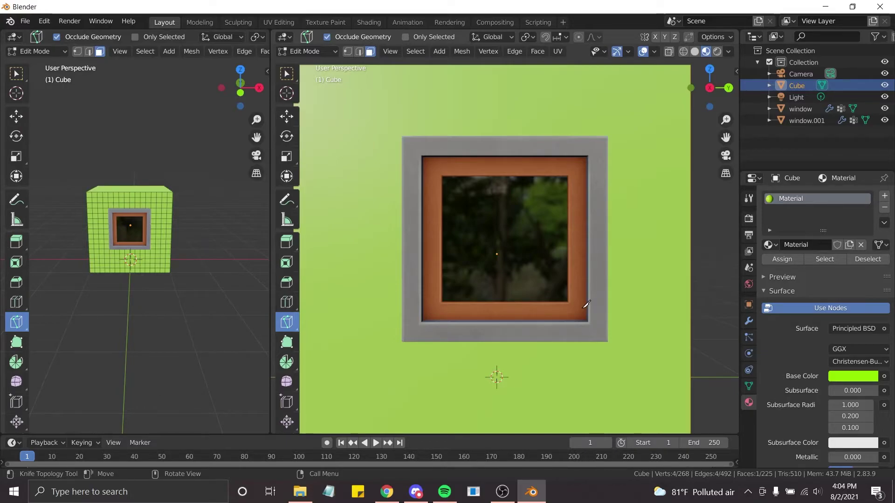
click(431, 169)
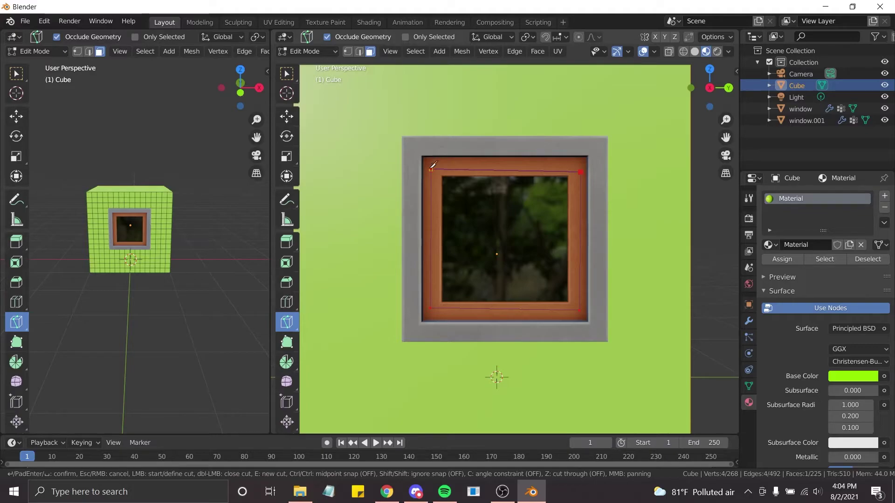
click(431, 169)
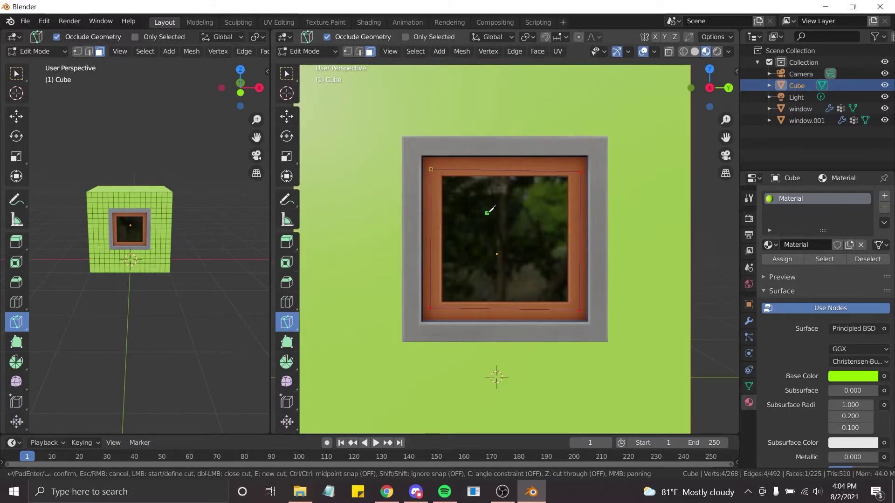
key(Return)
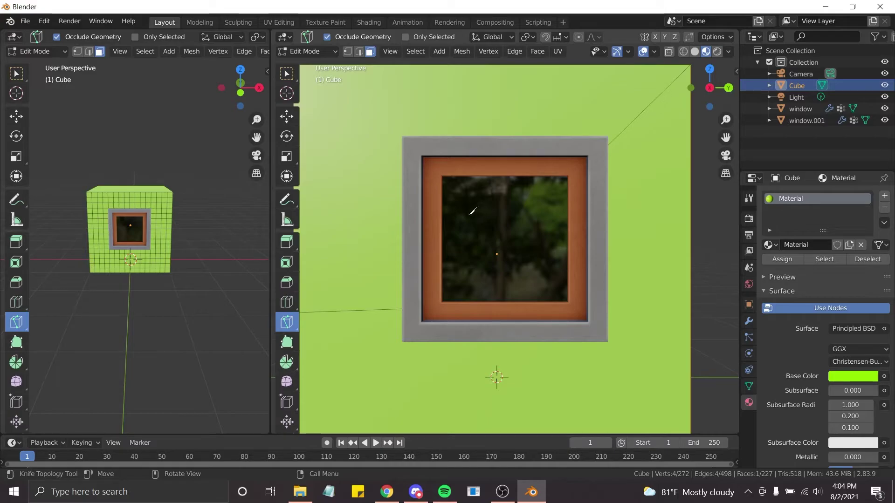
Hide the side window and delete the knife-cut face behind it to open the cube's +X wall
click(289, 74)
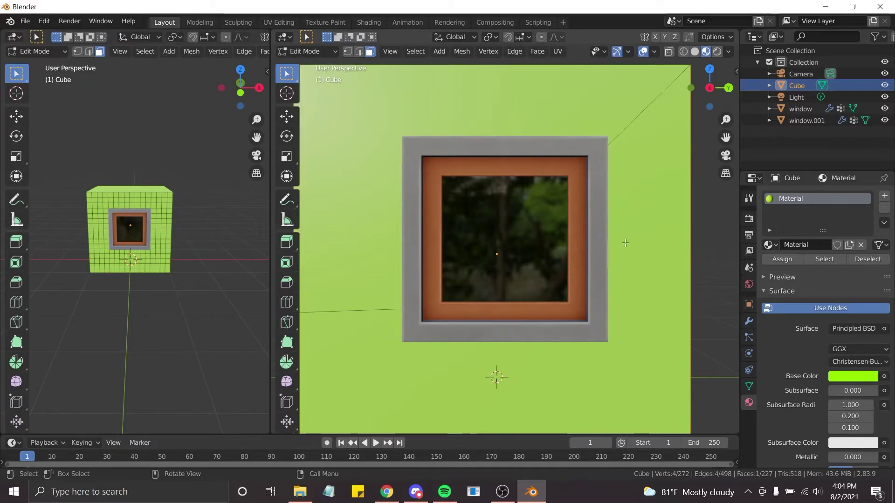
click(885, 120)
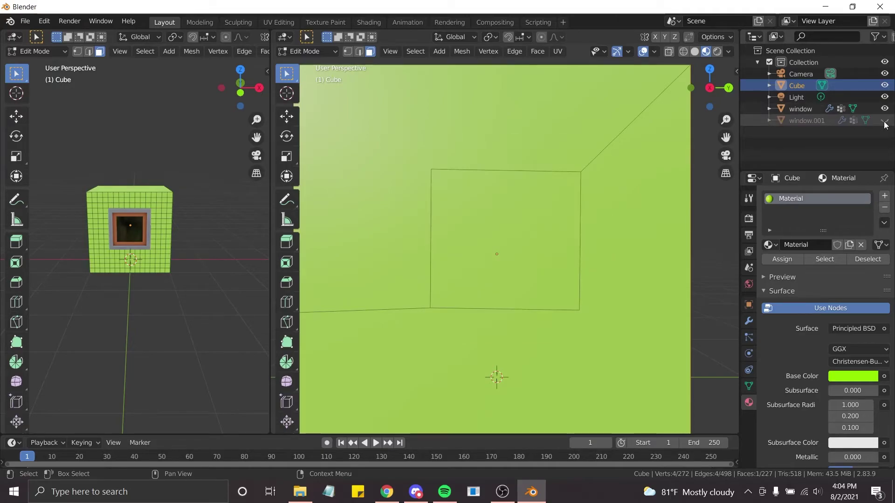
click(479, 205)
key(x)
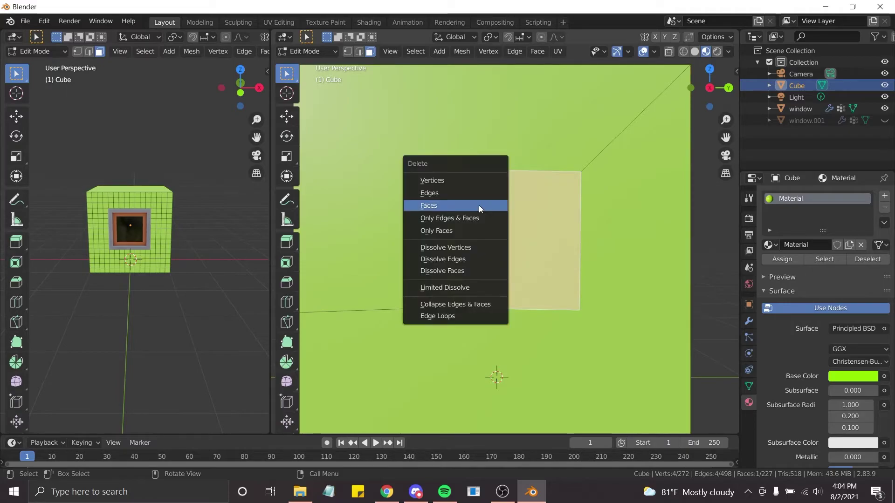
click(481, 208)
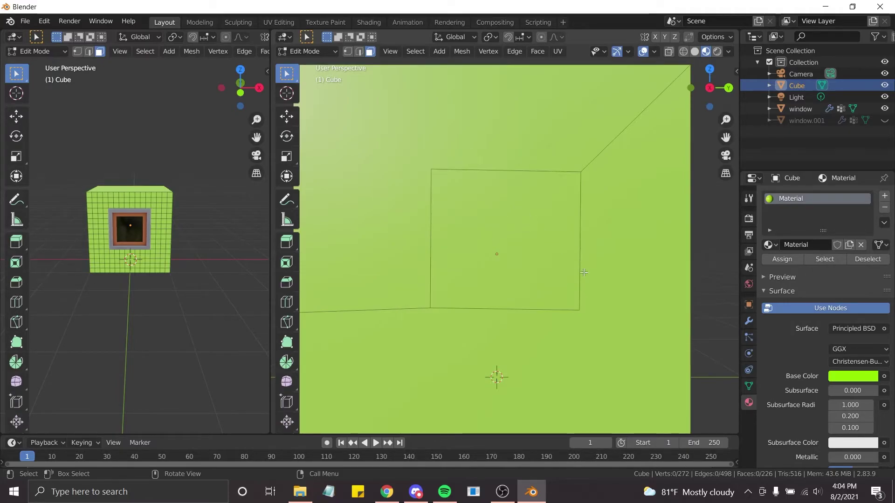
mouse_move(584, 273)
middle_down()
mouse_move(583, 253)
mouse_move(630, 254)
mouse_move(606, 250)
mouse_move(584, 272)
middle_up()
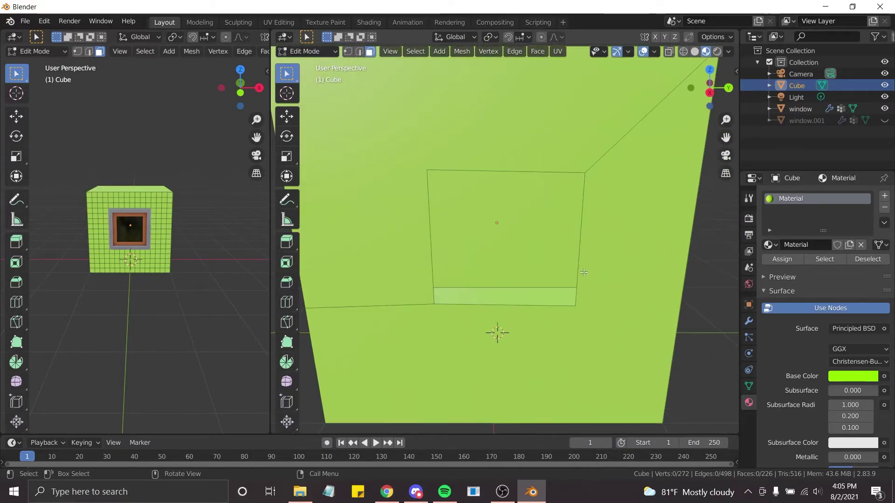
Show the side window again and examine it against the new opening from outside and inside the cube
click(884, 121)
scroll(501, 212, down, 8)
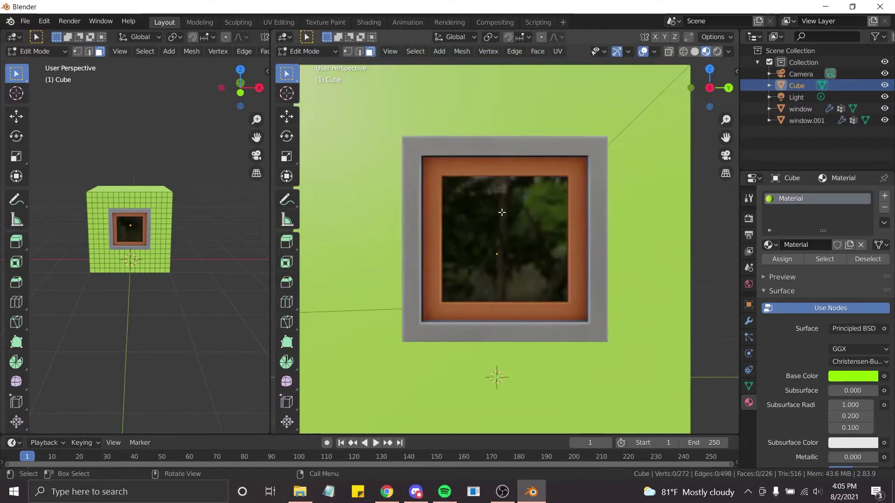
scroll(502, 212, up, 10)
key(KP_4)
key(KP_4)
key(KP_4)
key(KP_4)
key(KP_4)
key(KP_4)
key(KP_4)
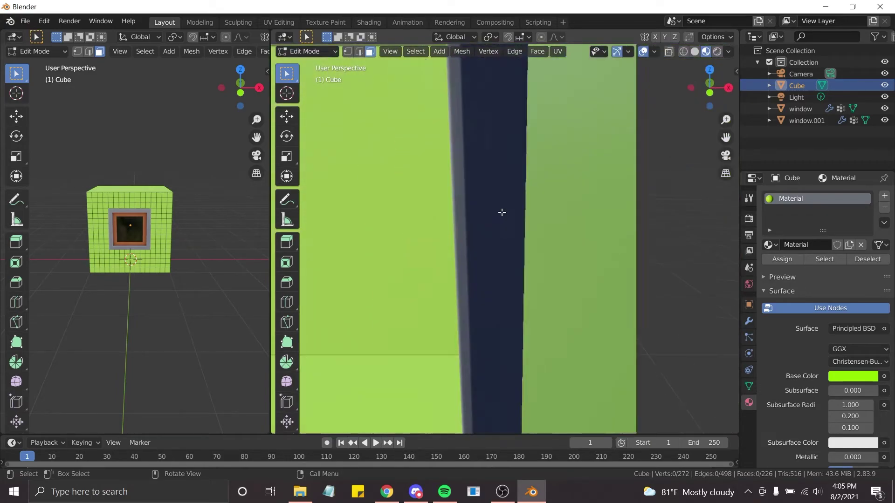
middle_drag(501, 212, 400, 264)
scroll(501, 212, up, 5)
Return to Object Mode and add a point light at the world origin
key(Tab)
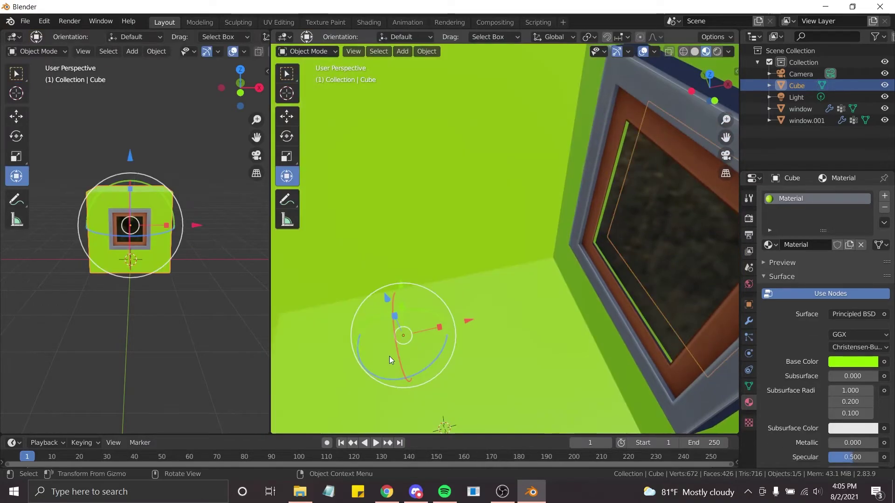
key(shift+a)
mouse_move(390, 359)
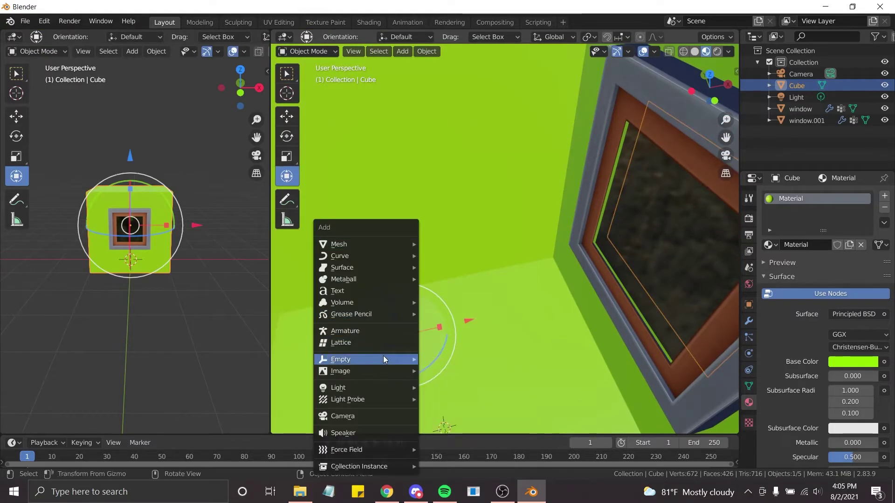
mouse_move(378, 386)
click(480, 389)
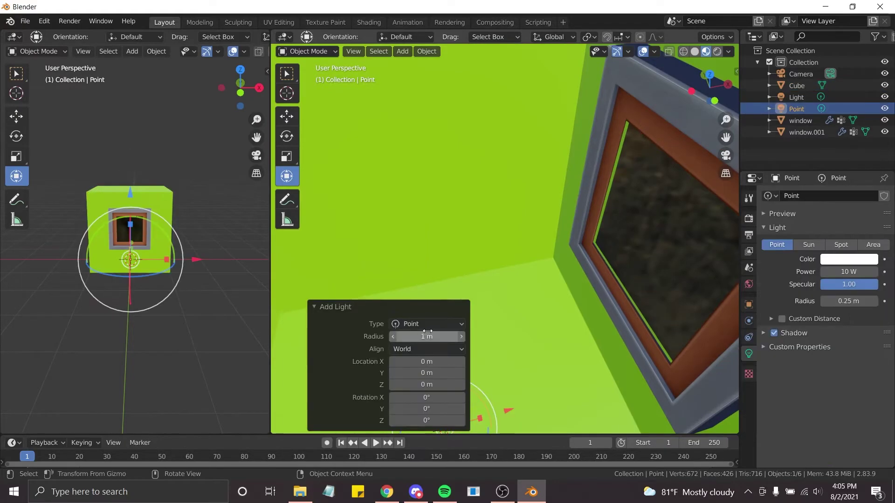
click(314, 302)
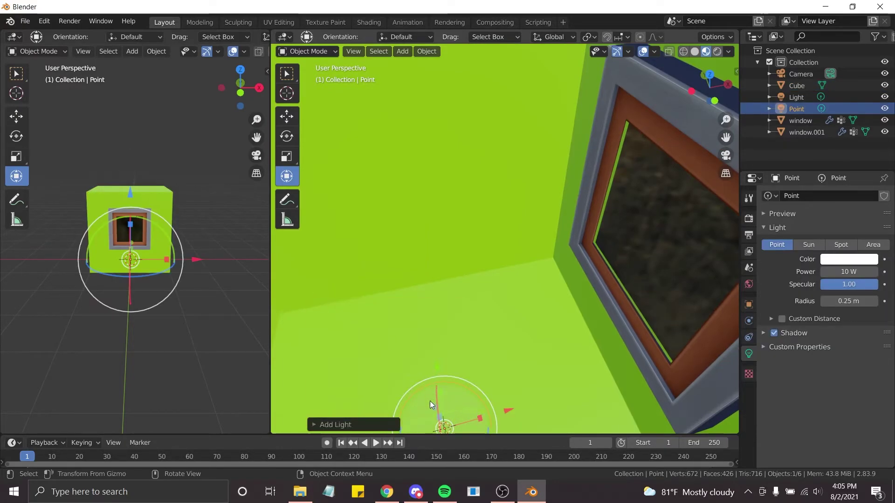
Raise the point light about 1.5 m along Z inside the cube and set its power to 132.7 W
key(g)
key(z)
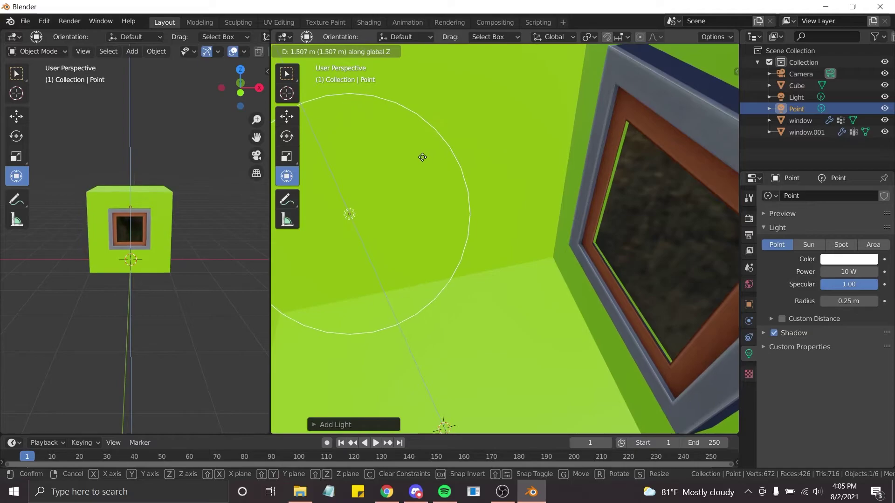
click(422, 157)
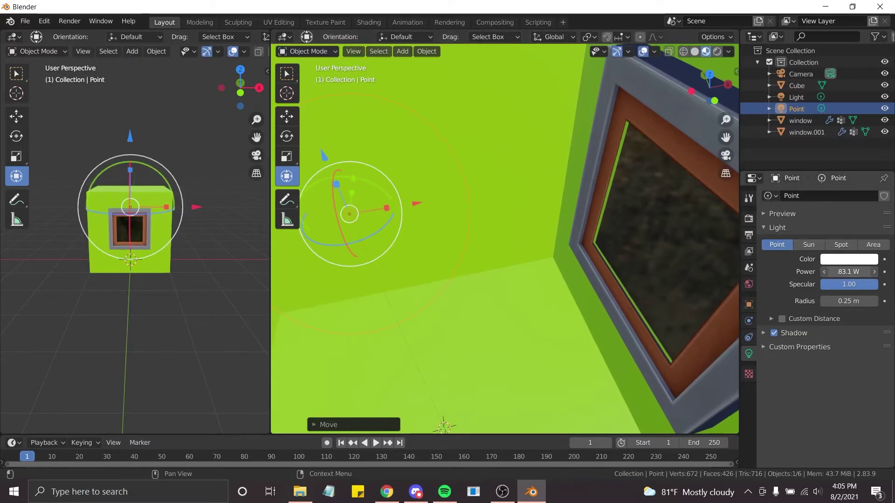
drag(849, 272, 863, 272)
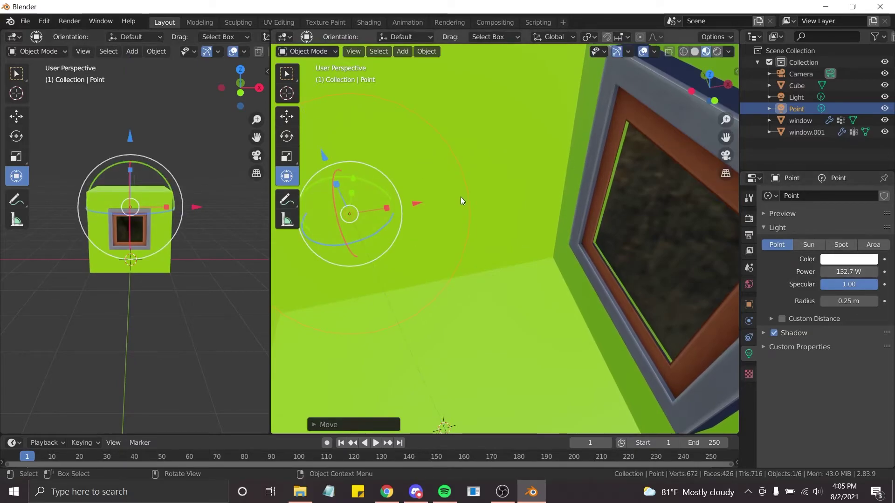
Place the 3D cursor on the ground in front of the cube and add a second point light there with 62.5 W power
key(KP_Decimal)
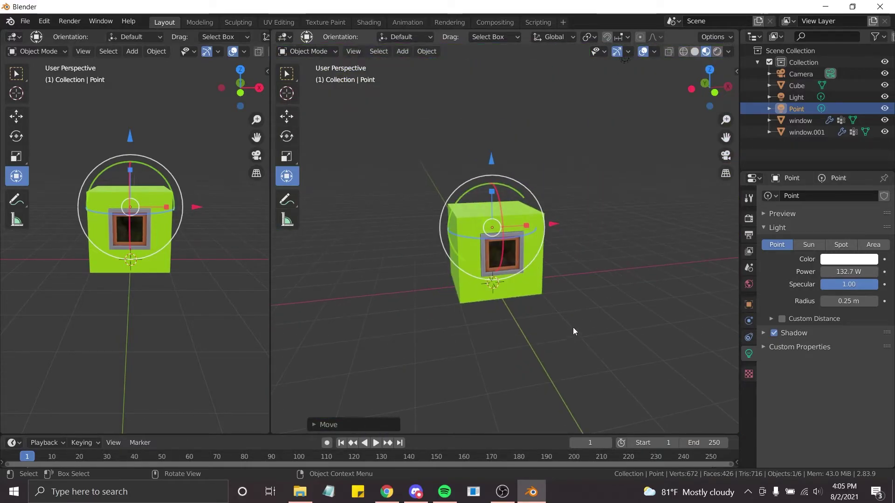
click(287, 93)
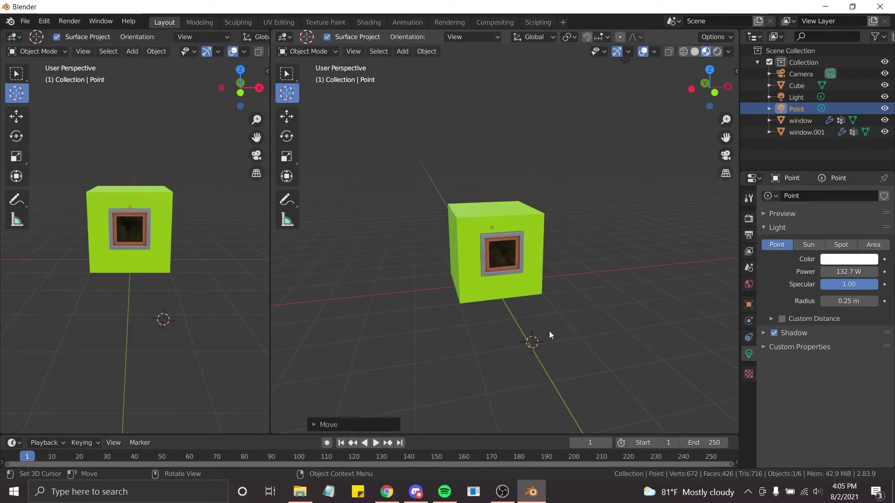
key(shift+a)
mouse_move(544, 331)
click(615, 332)
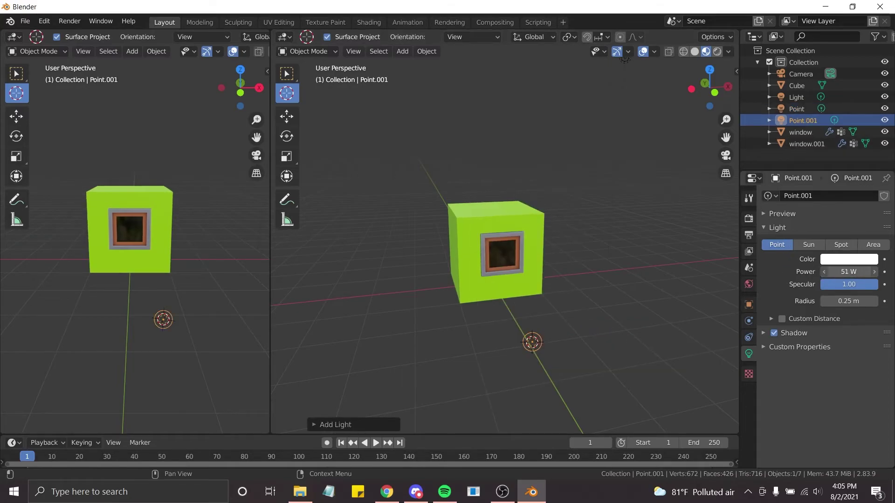
drag(848, 271, 871, 272)
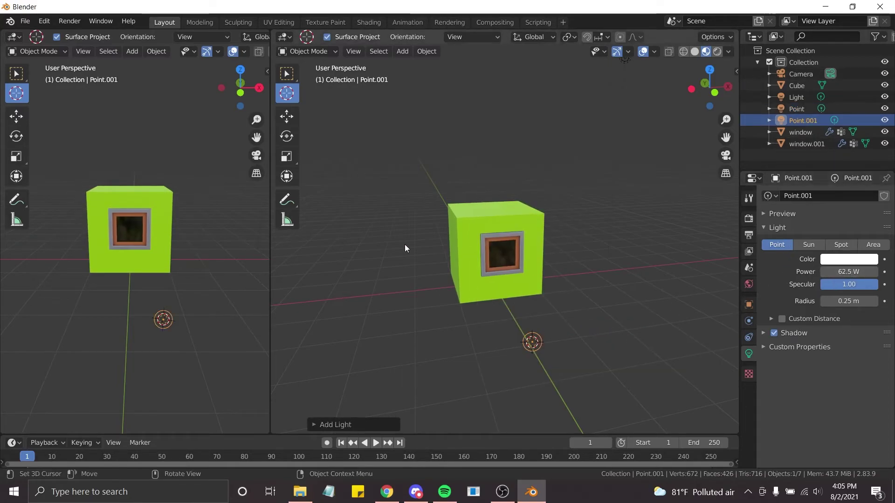
Raise the second point light along Z and reposition it near the front window, with the viewport in Rendered shading
click(294, 179)
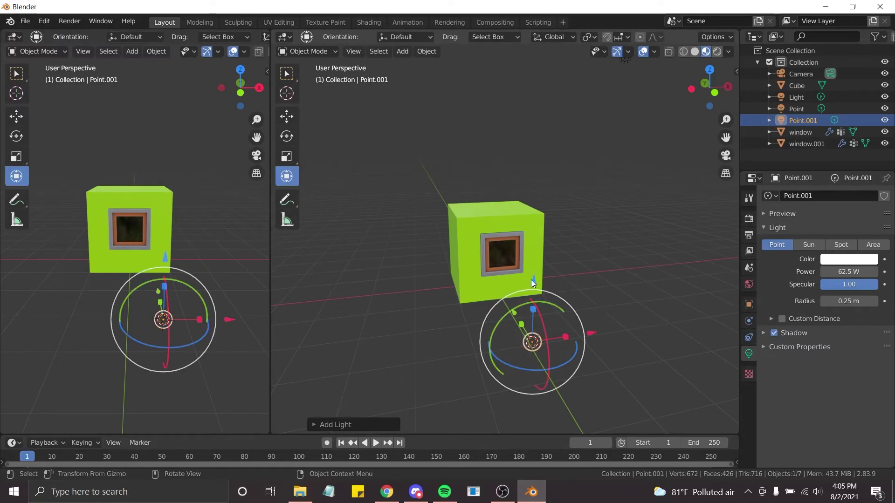
drag(533, 283, 534, 183)
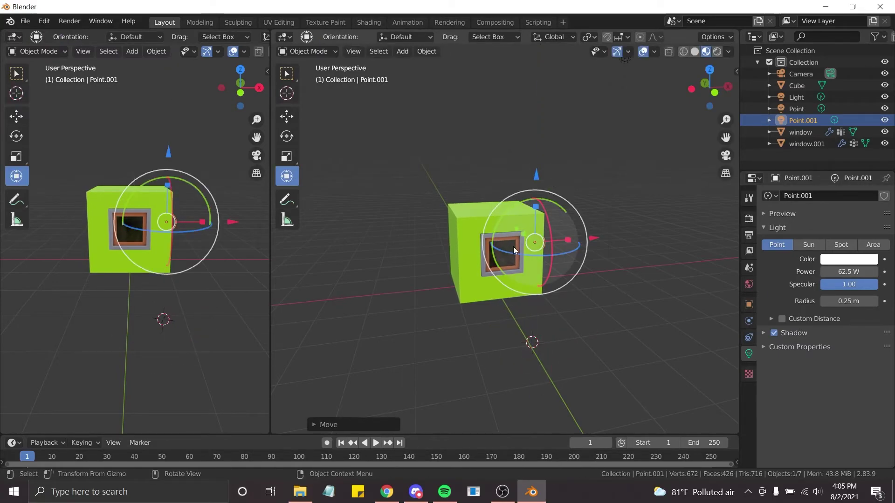
key(z)
key(8)
scroll(513, 247, up, 3)
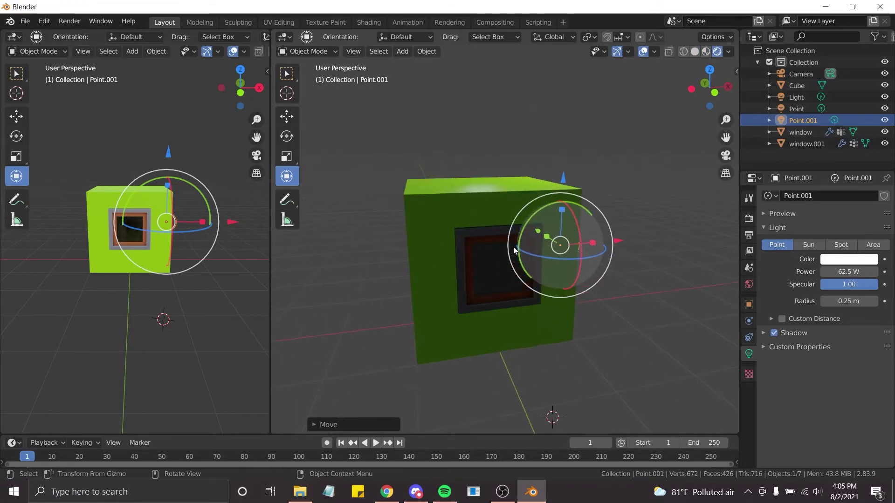
middle_drag(513, 248, 513, 247)
drag(526, 217, 573, 362)
Examine both windows and the lit interior walls in Rendered shading, from outside the glass to inside the cube
middle_drag(538, 317, 538, 233)
scroll(538, 317, up, 5)
scroll(538, 321, up, 6)
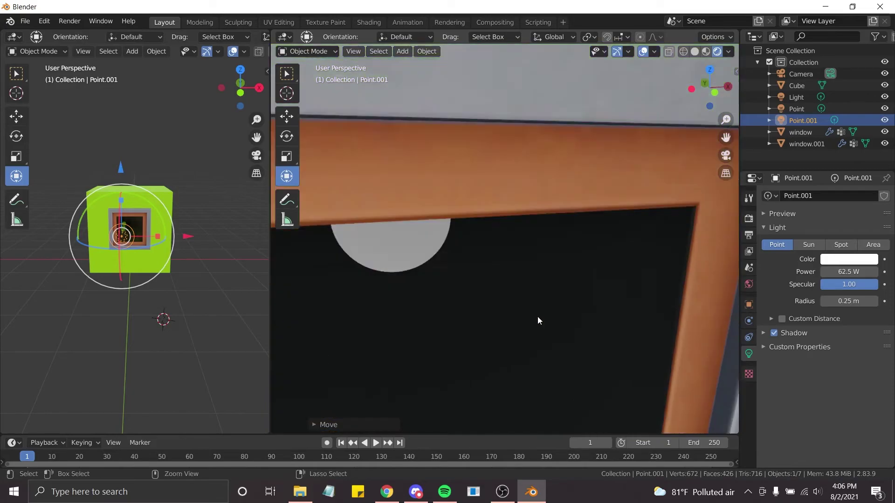
middle_drag(538, 317, 643, 317)
key(ctrl+KP_6)
key(ctrl+KP_6)
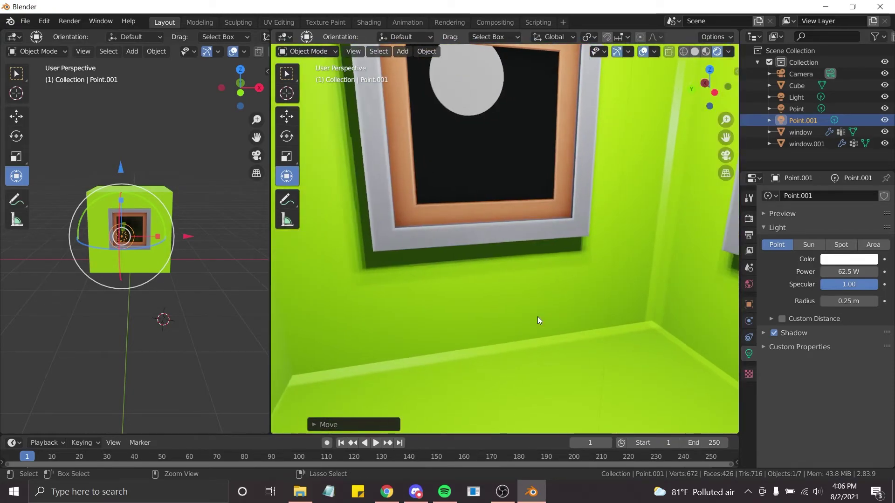
key(ctrl+KP_8)
key(ctrl+KP_6)
key(ctrl+KP_6)
key(ctrl+KP_6)
key(ctrl+KP_6)
middle_drag(538, 318, 538, 317)
Move the second point light further up along Z, above the windows
key(g)
key(z)
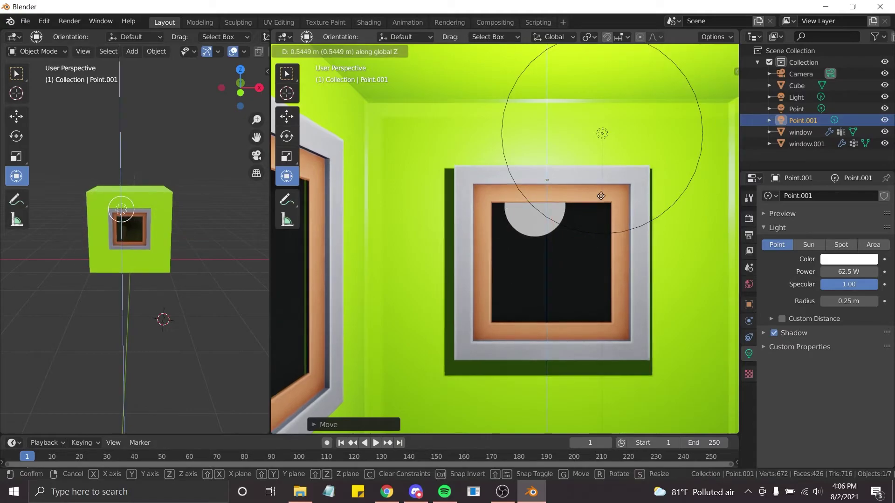
click(597, 124)
Examine the windows, their glass and their shadows on the cube's walls with the raised light
key(ctrl+KP_2)
key(ctrl+KP_2)
key(ctrl+KP_2)
key(ctrl+KP_2)
key(ctrl+KP_2)
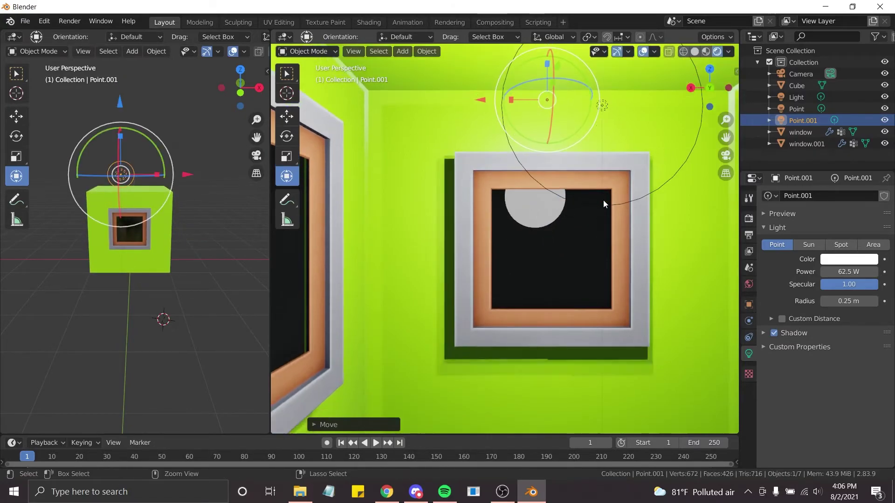
middle_drag(603, 200, 603, 200)
key(ctrl+KP_4)
key(ctrl+KP_4)
key(ctrl+KP_4)
key(ctrl+KP_4)
key(ctrl+KP_8)
key(ctrl+KP_8)
key(ctrl+KP_8)
key(ctrl+KP_8)
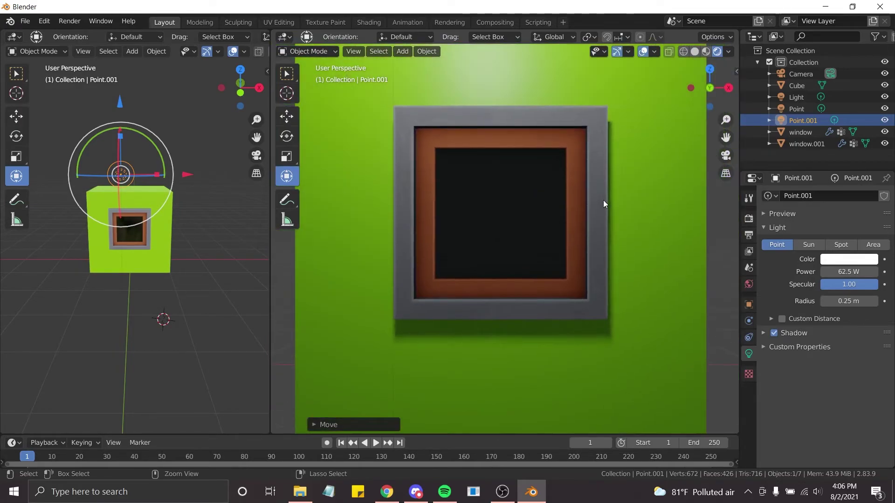
Set the front window's mainwindow.001 glass material to transmission 1.000, IOR 1.330 and roughness 0.000
click(533, 192)
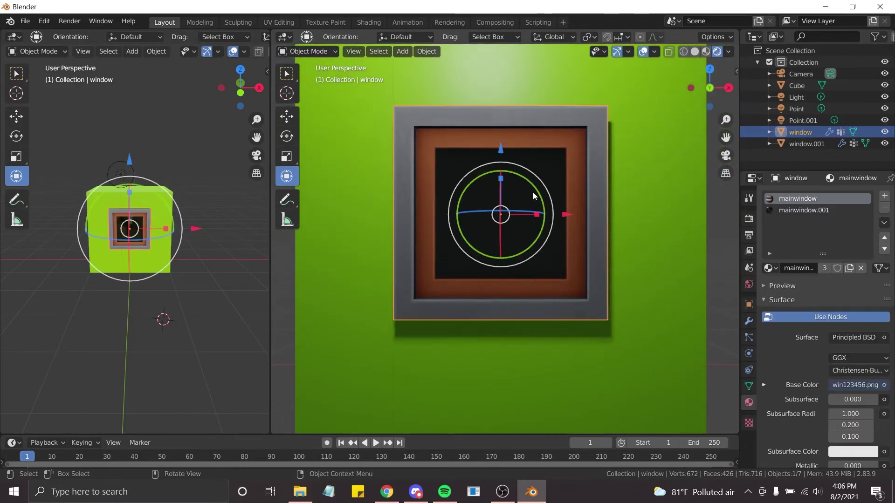
click(809, 210)
scroll(856, 436, down, 10)
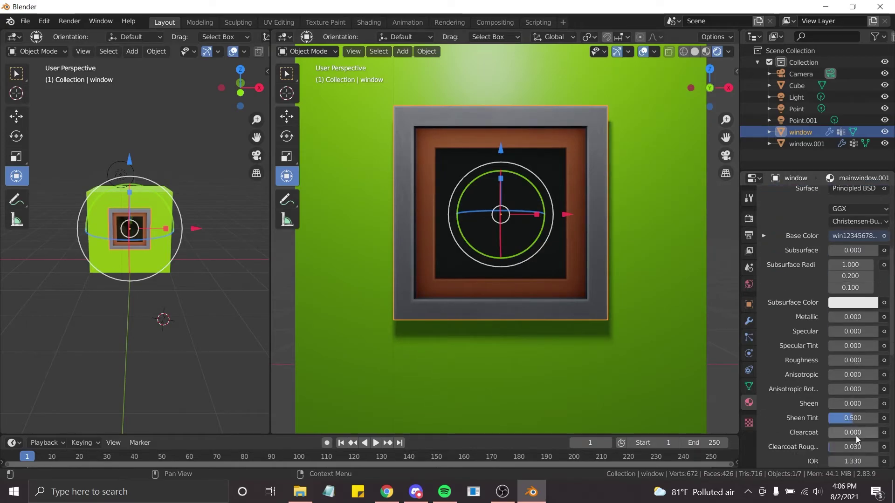
key(BackSpace)
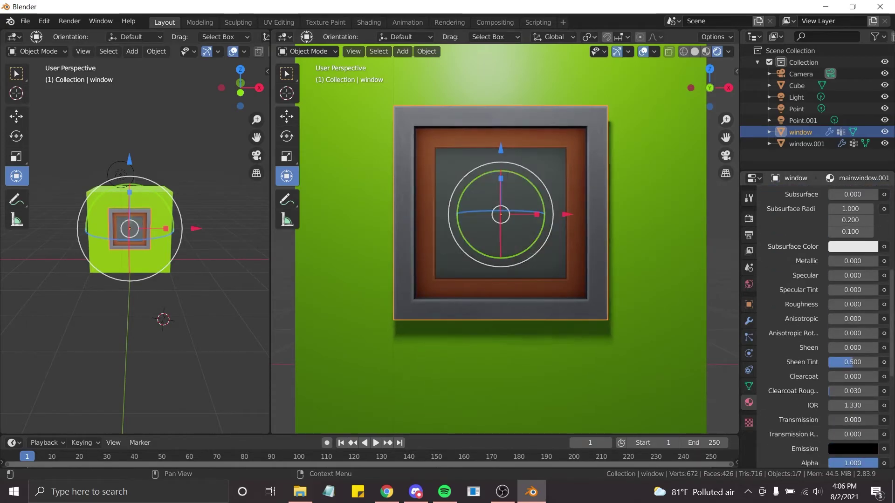
drag(830, 420, 850, 405)
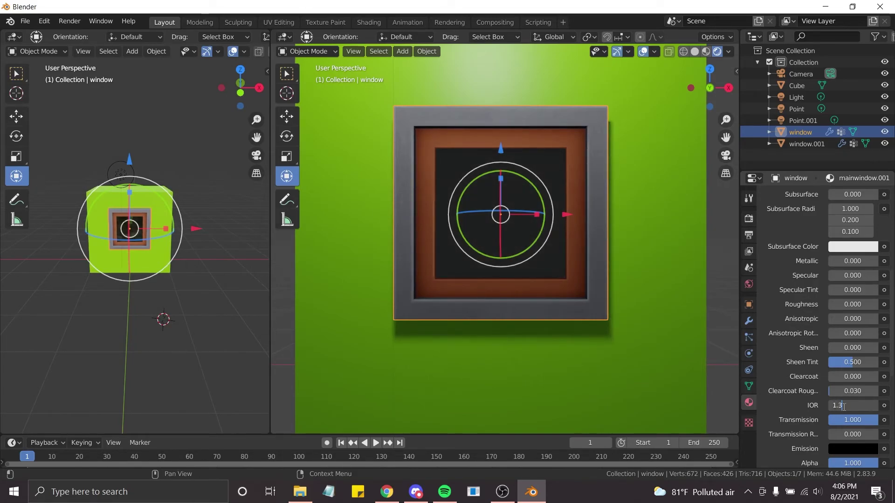
key(Return)
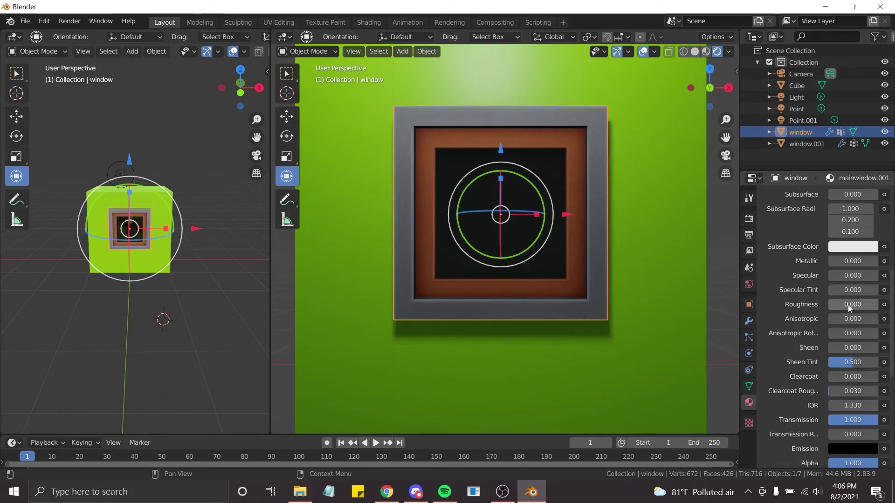
mouse_move(850, 308)
mouse_down()
mouse_move(881, 308)
mouse_move(827, 307)
mouse_up()
Examine the glass of both windows on the cube's walls in Rendered shading from several sides
key(KP_8)
scroll(569, 247, down, 1)
scroll(569, 247, down, 4)
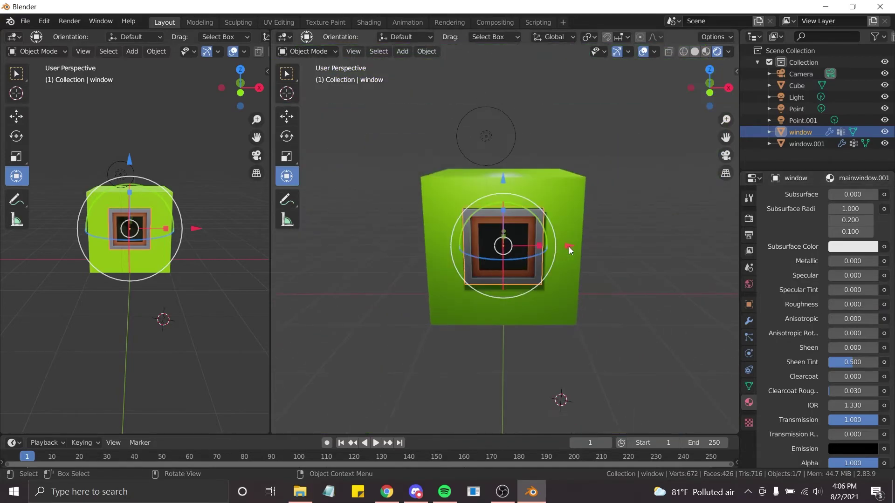
key(KP_2)
scroll(569, 247, up, 2)
key(KP_6)
key(KP_6)
key(KP_6)
key(KP_6)
key(KP_6)
key(KP_6)
key(KP_6)
key(KP_6)
key(KP_6)
key(KP_6)
key(KP_6)
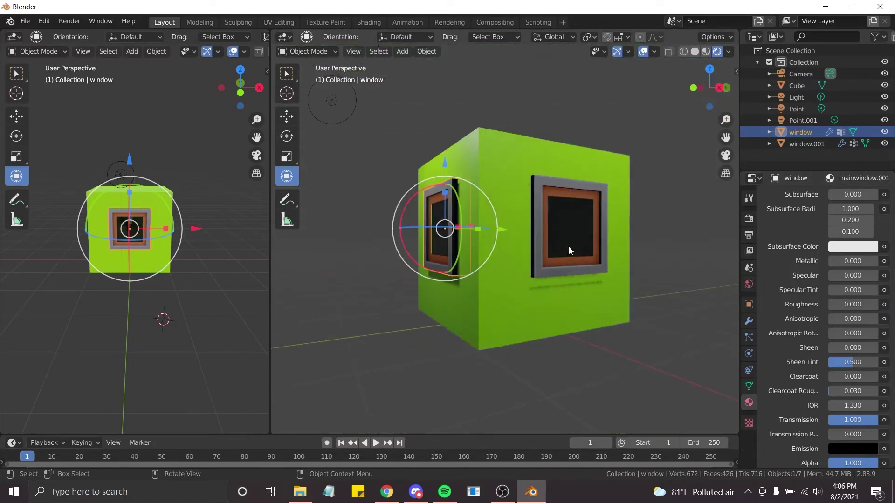
key(KP_4)
key(KP_4)
key(KP_4)
key(KP_4)
key(KP_4)
key(KP_4)
key(KP_4)
key(KP_4)
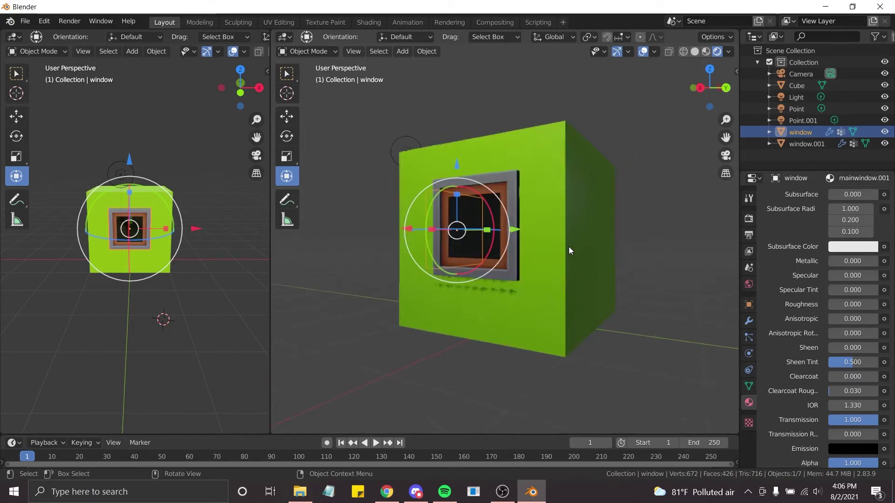
Change the scene's render engine to Cycles
key(z)
key(Escape)
click(749, 218)
click(844, 196)
click(827, 235)
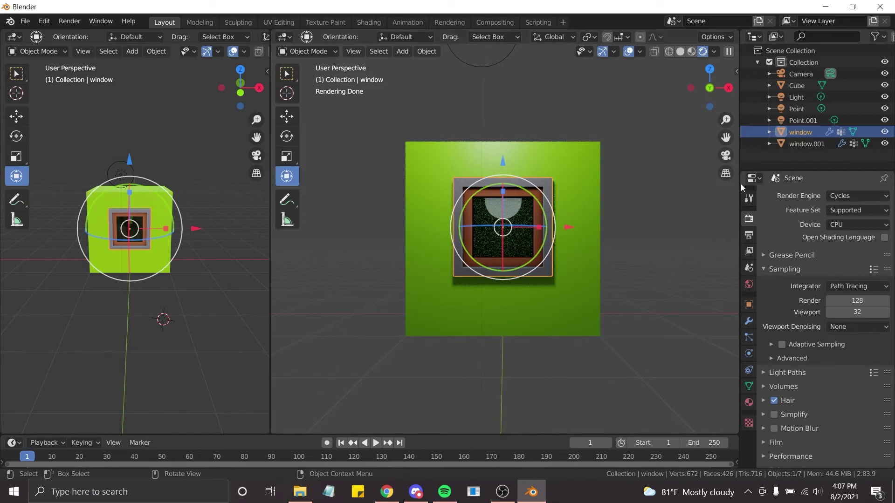
Select the point light inside the cube and examine both windows' glass in the Cycles viewport render
click(803, 121)
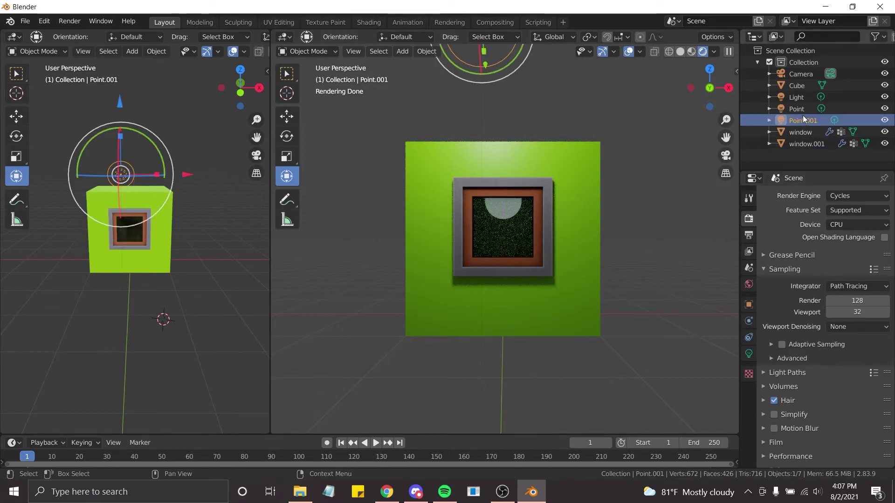
click(790, 110)
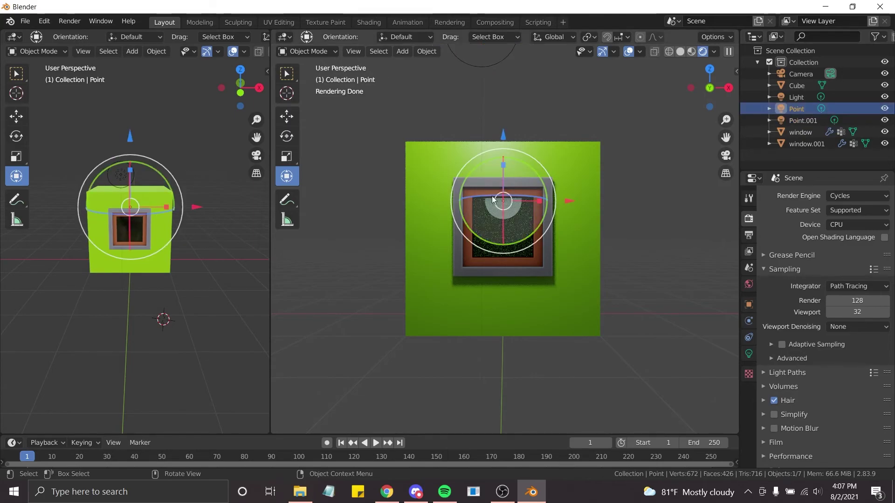
middle_drag(656, 261, 656, 265)
scroll(656, 265, up, 8)
scroll(656, 264, down, 2)
scroll(656, 261, down, 8)
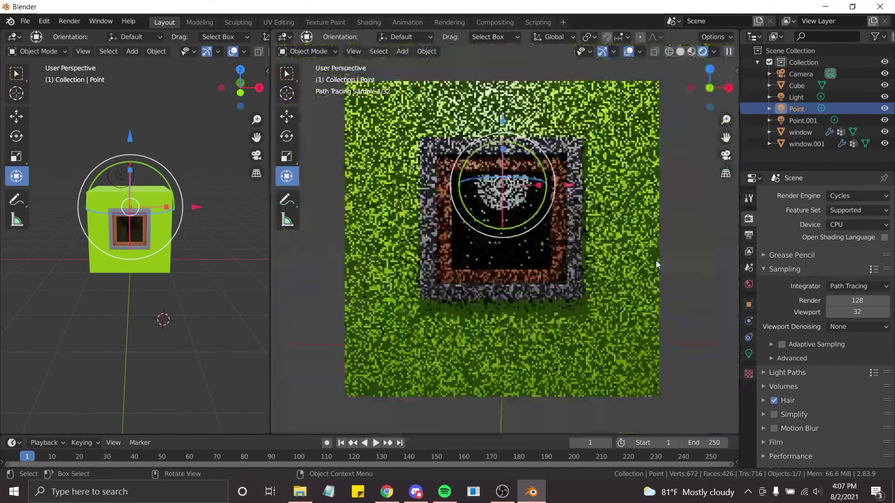
key(KP_6)
key(KP_6)
key(KP_6)
key(KP_6)
key(KP_6)
key(KP_6)
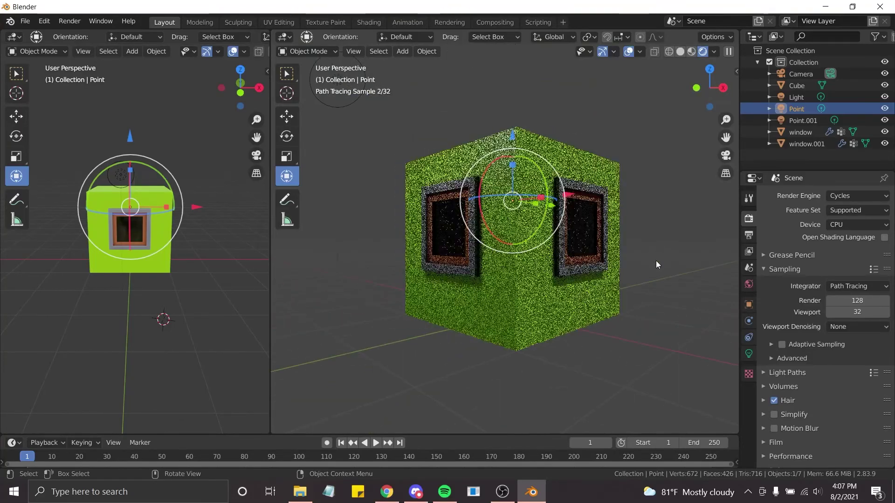
middle_drag(656, 264, 655, 261)
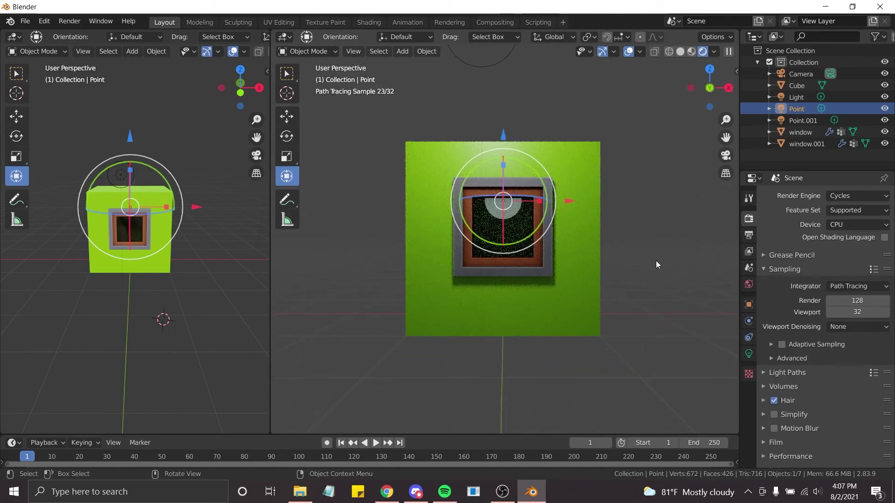
Switch the viewport to Material Preview shading and examine the cube's walls and windows from all around
key(z)
key(2)
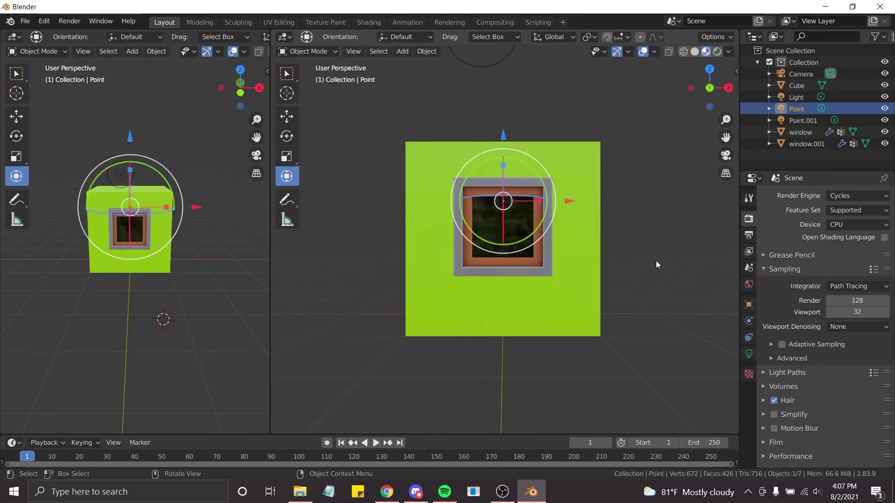
middle_drag(656, 261, 656, 261)
key(KP_4)
key(KP_4)
key(KP_4)
key(KP_4)
key(KP_4)
key(KP_4)
key(KP_4)
key(KP_4)
key(KP_4)
key(KP_4)
key(KP_4)
key(KP_4)
key(KP_4)
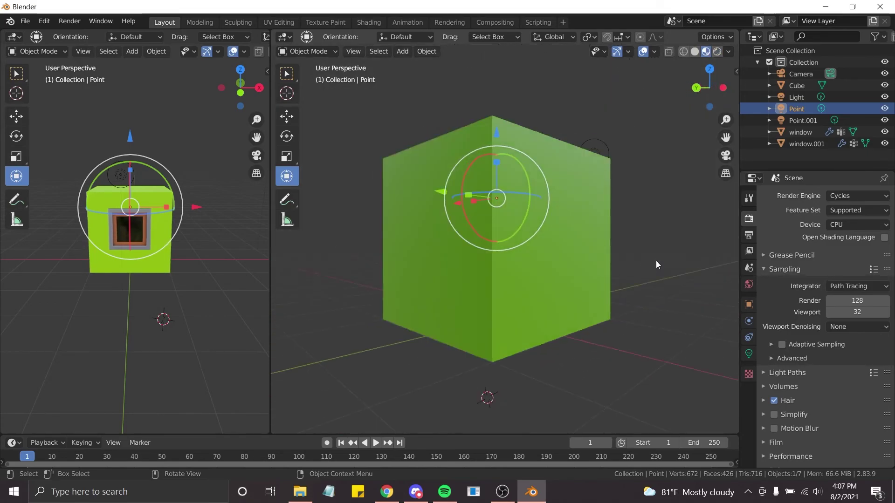
key(KP_4)
key(KP_4)
key(KP_4)
key(KP_4)
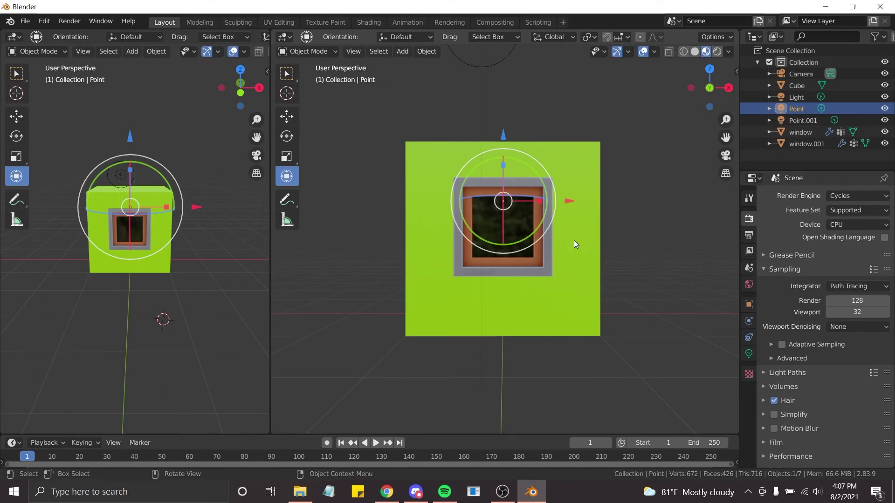
click(747, 327)
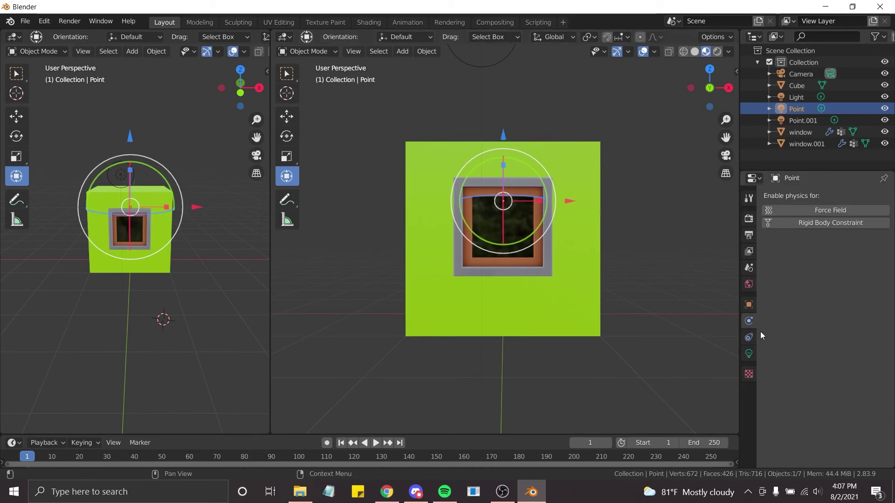
click(750, 307)
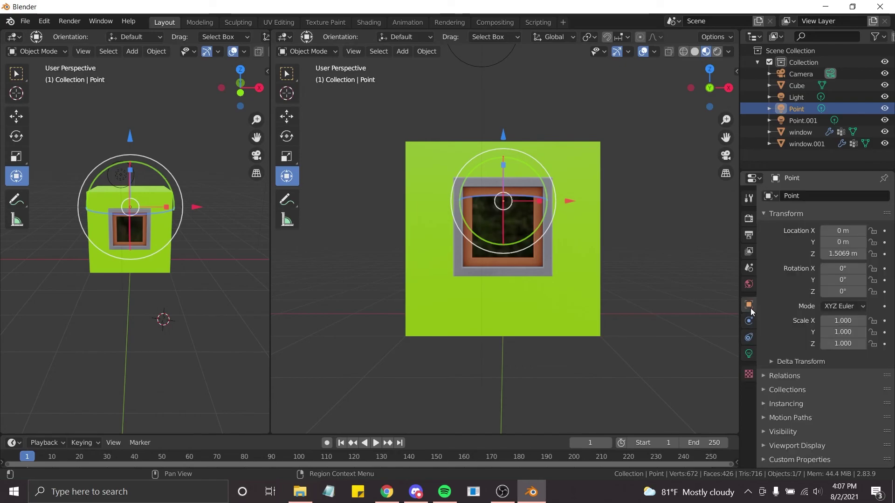
click(749, 337)
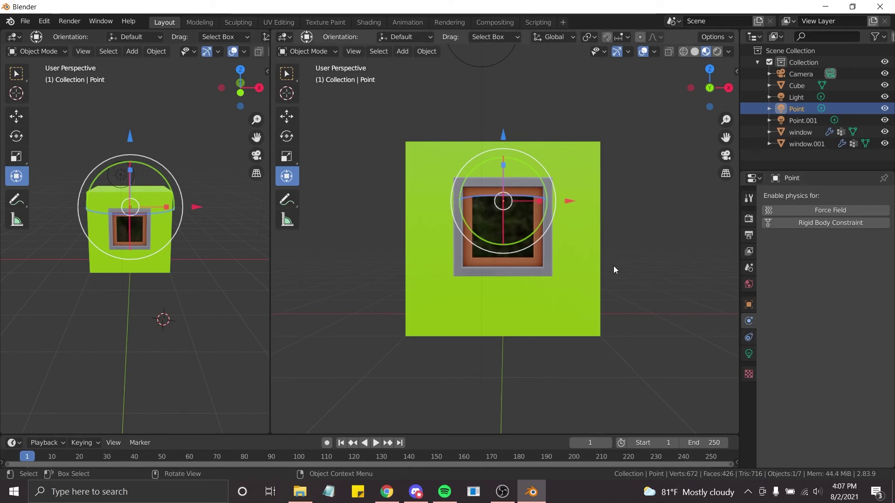
Examine the finished windows on the cube in Material Preview shading, all around and from above
key(KP_6)
key(KP_6)
key(KP_6)
key(KP_6)
key(KP_6)
key(KP_6)
key(KP_6)
key(KP_6)
key(KP_6)
key(KP_6)
key(KP_6)
key(KP_6)
key(KP_6)
key(KP_6)
key(KP_6)
key(KP_6)
key(KP_6)
key(KP_6)
key(KP_6)
key(KP_6)
key(KP_6)
key(KP_6)
key(KP_6)
key(KP_6)
key(KP_6)
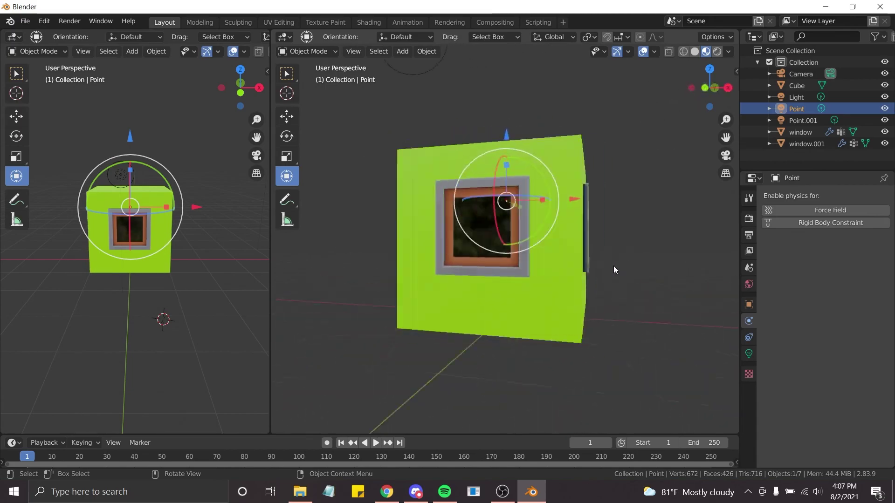
key(KP_4)
key(KP_4)
key(KP_4)
key(KP_8)
key(KP_8)
key(KP_8)
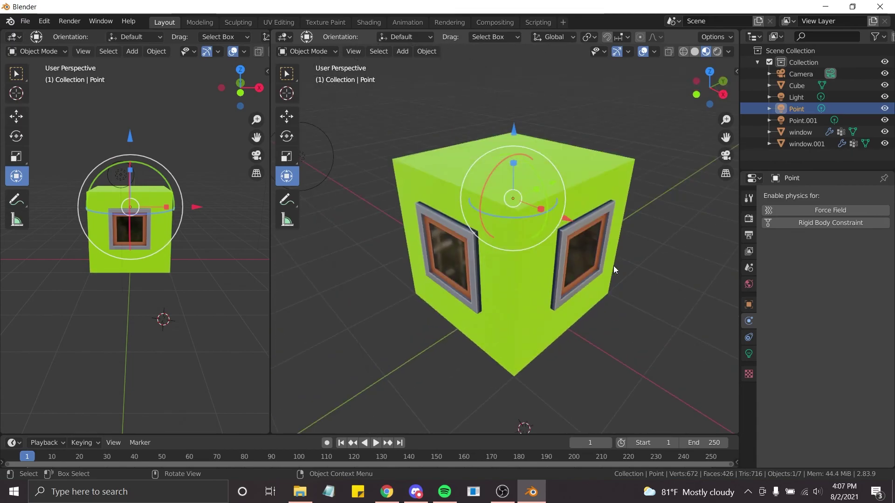